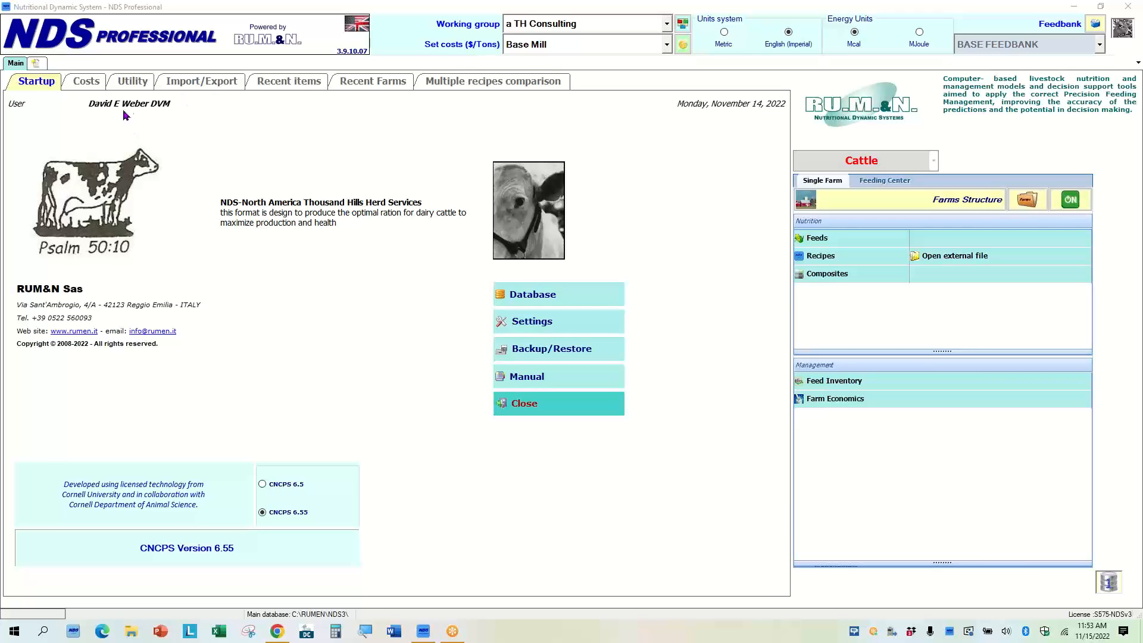
# Start a feeds analysis import and choose the Standard-XML (35) file from Downloads.
pyautogui.click(194, 83)
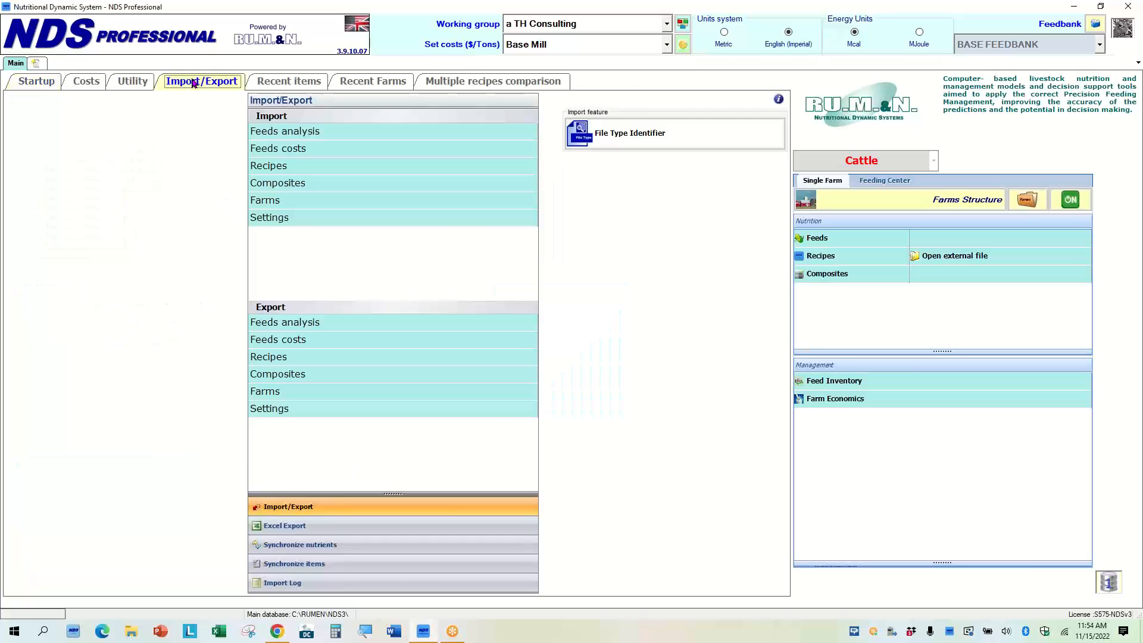
pyautogui.click(320, 132)
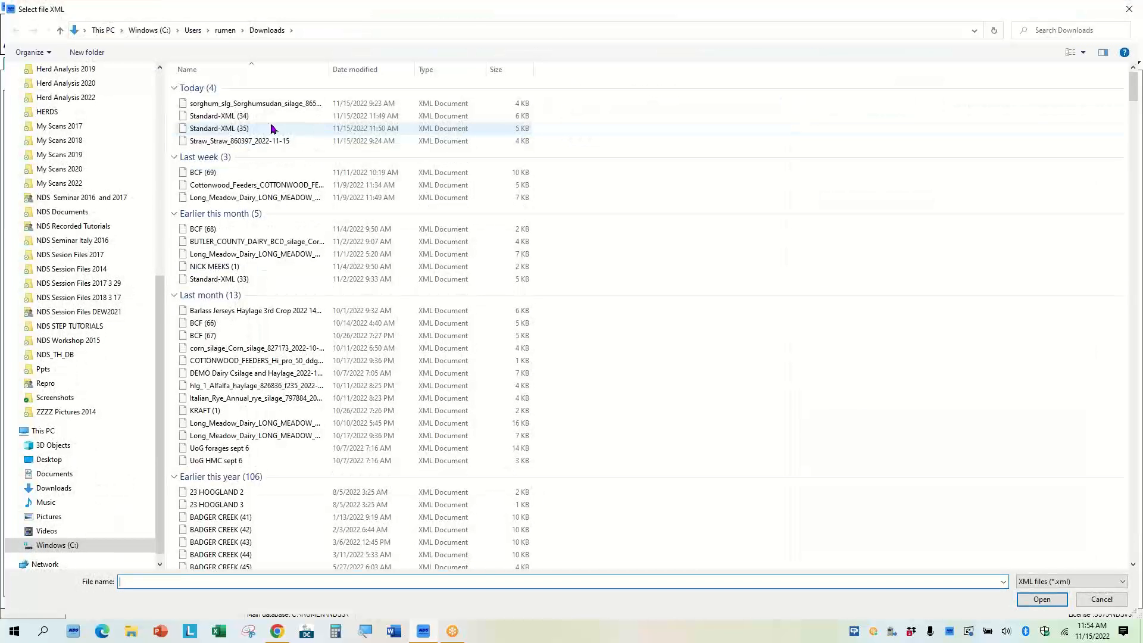
pyautogui.doubleClick(210, 130)
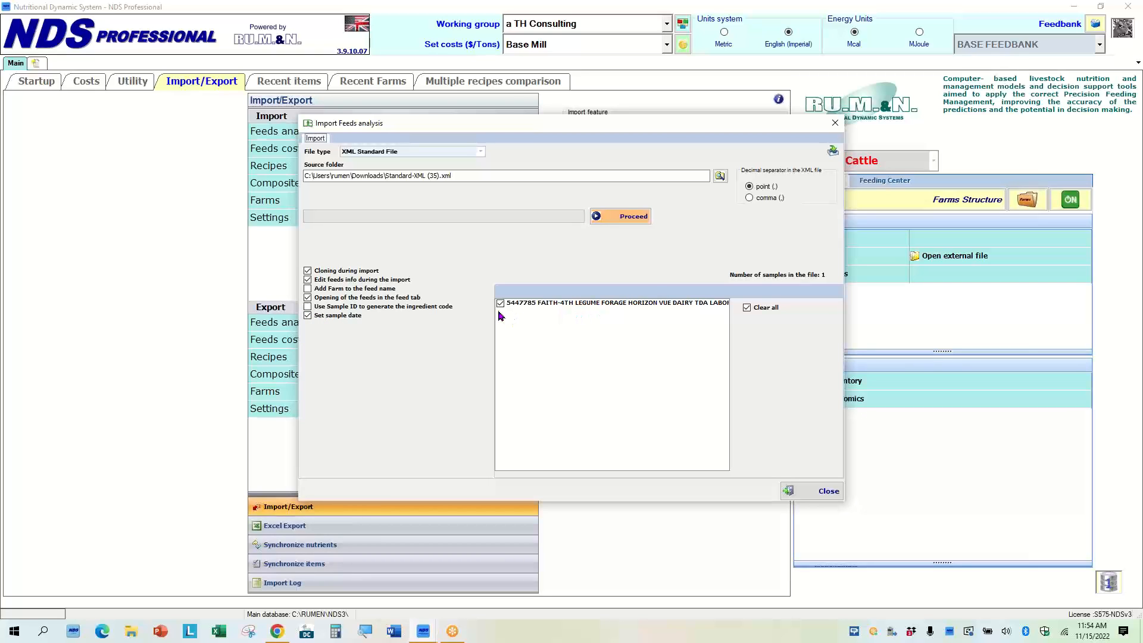
# Proceed with the import, confirm it, and choose to replace the existing feed.
pyautogui.click(620, 222)
pyautogui.click(623, 218)
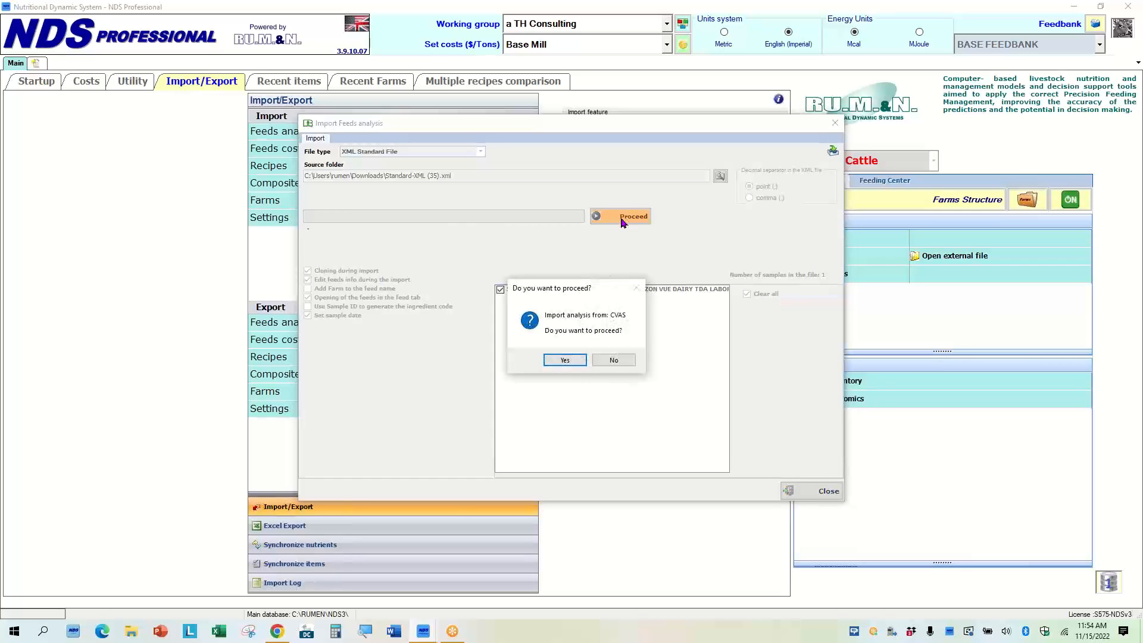
pyautogui.click(566, 362)
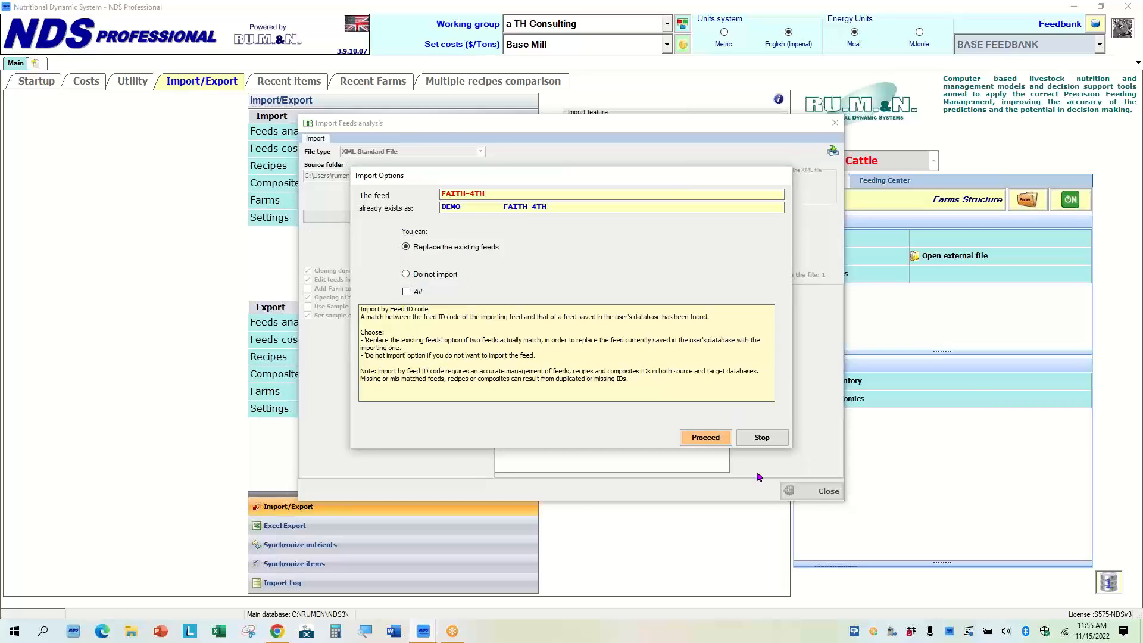
pyautogui.click(704, 440)
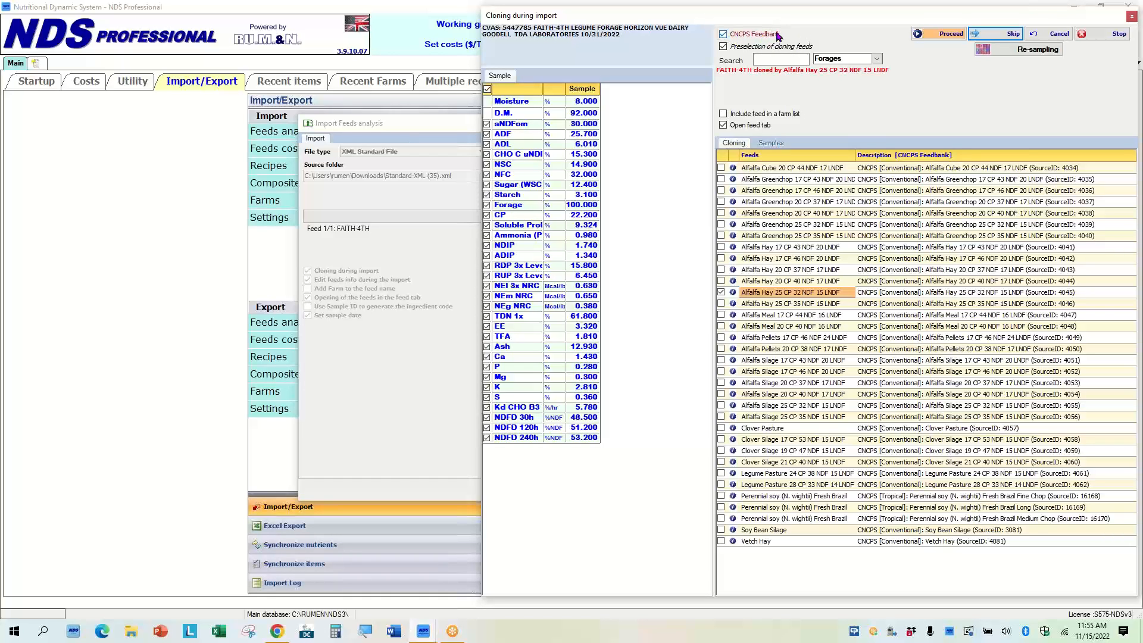
# Pick Alfalfa Hay 25 CP 32 NDF 15 LNDF from the CNCPS Feedbank as the clone source and open the feed's quick edit.
pyautogui.click(724, 35)
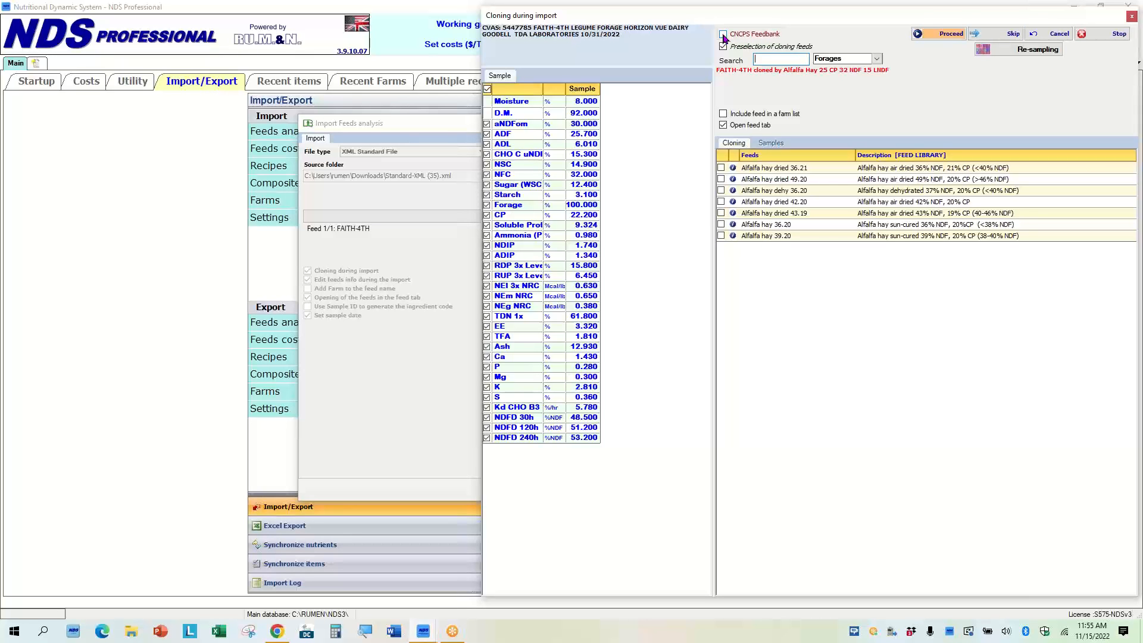
pyautogui.click(723, 34)
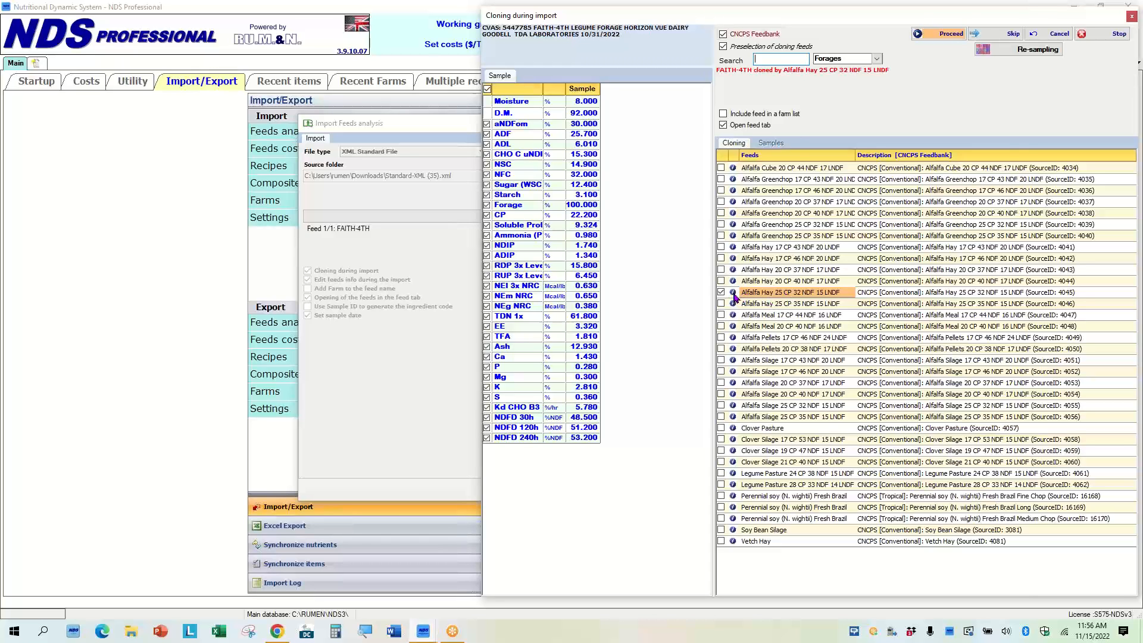
pyautogui.moveTo(735, 294)
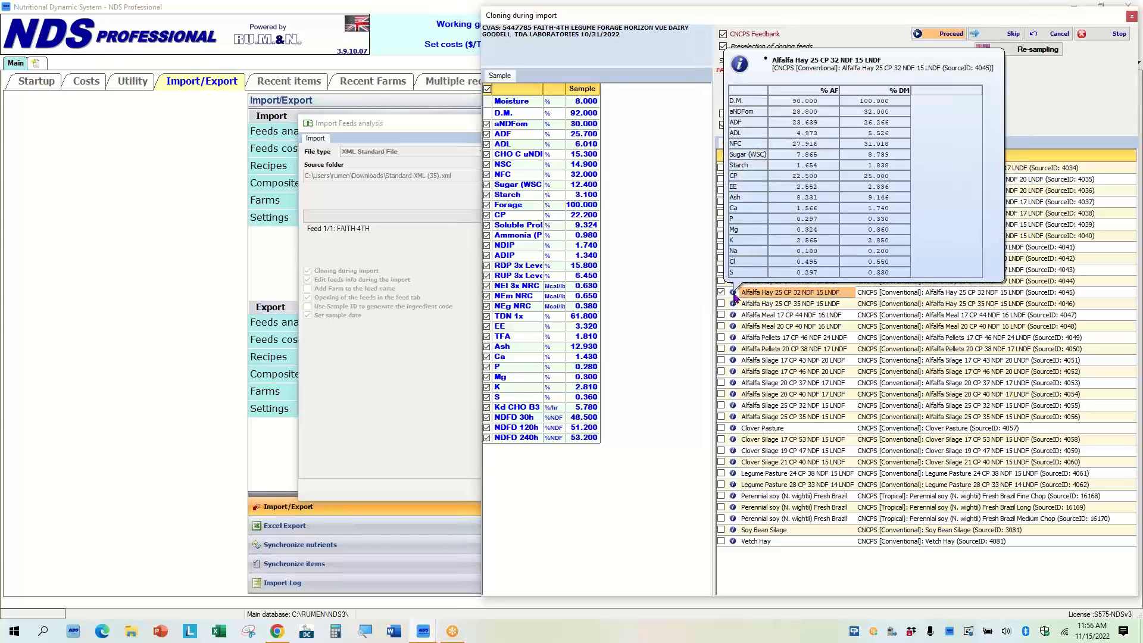
pyautogui.doubleClick(785, 294)
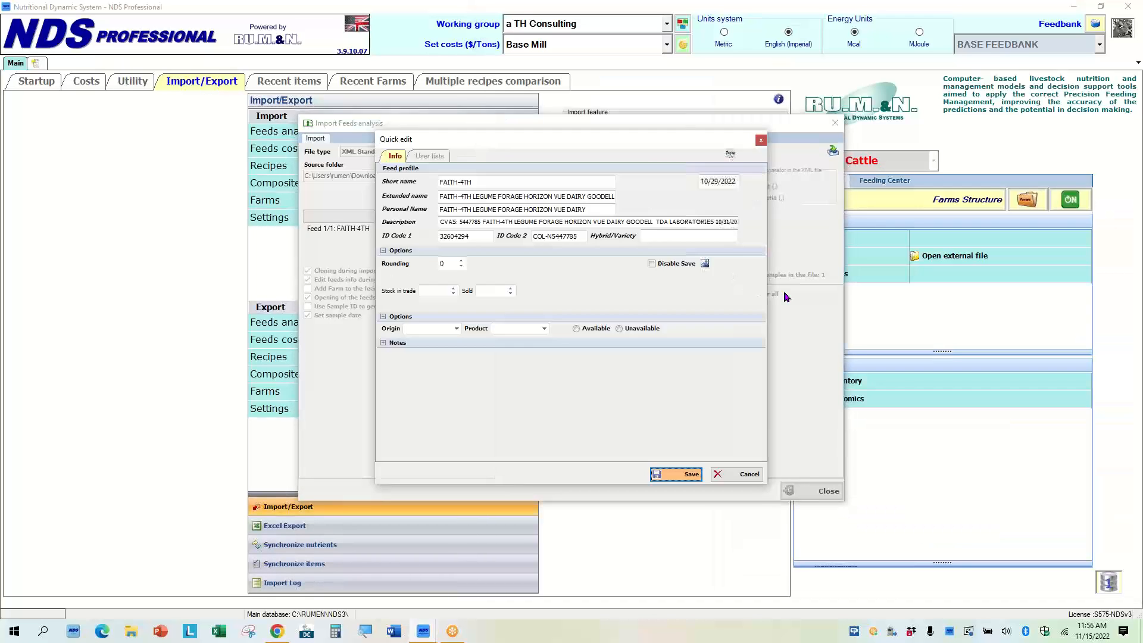
# Rename the feed's short name to DEMO Al Hay 2022 11.
pyautogui.doubleClick(477, 180)
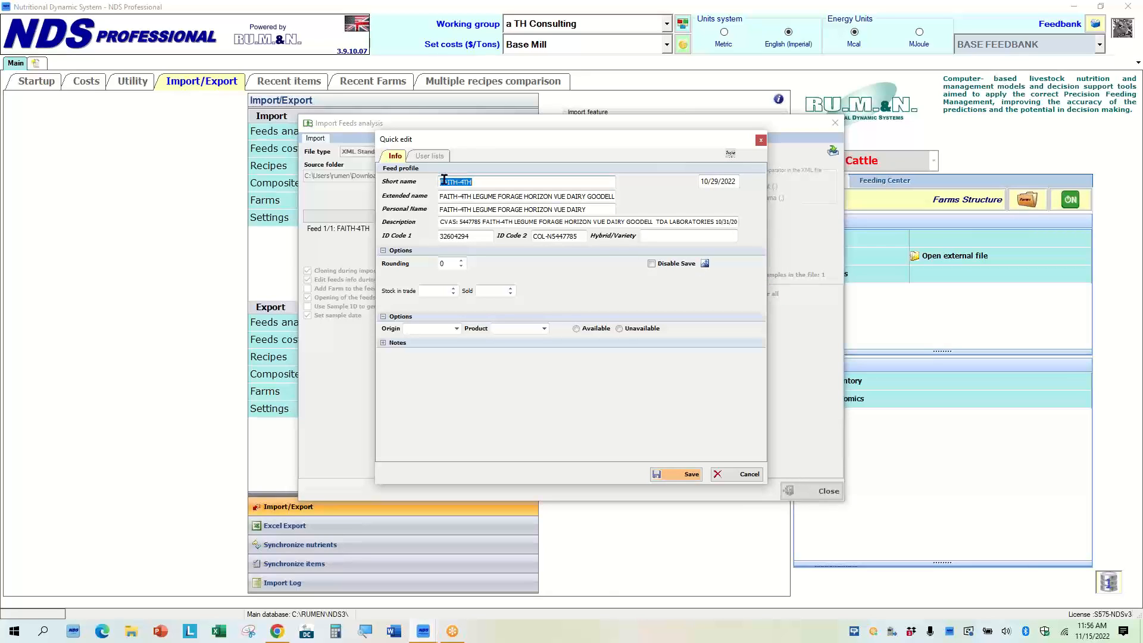
pyautogui.press('Home')
pyautogui.write('DEMO')
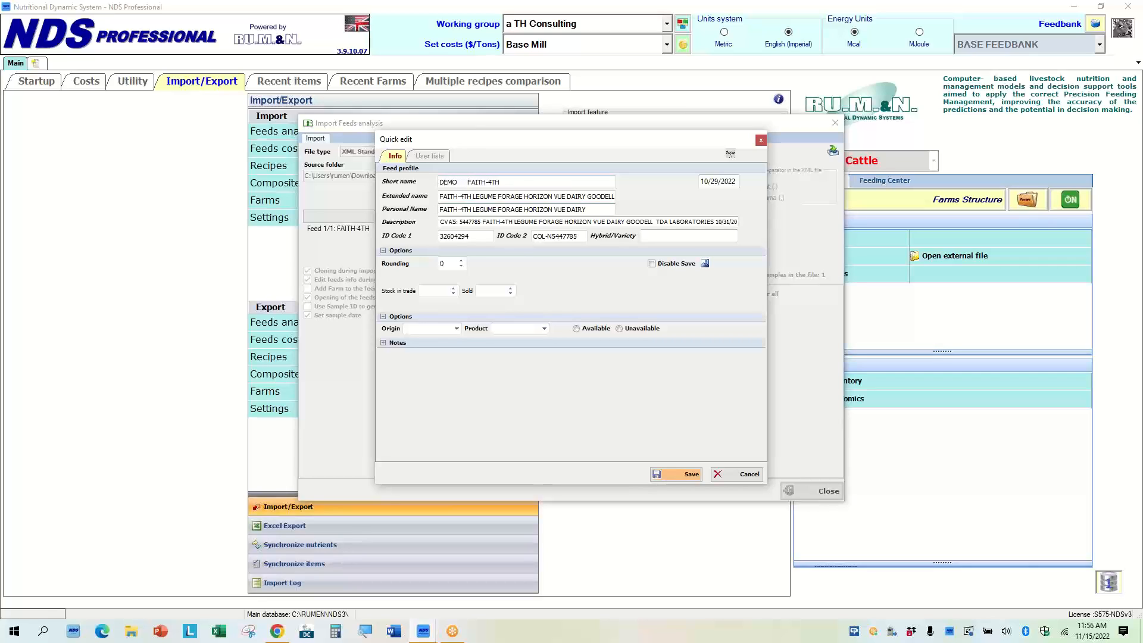
pyautogui.press('Delete')
pyautogui.press('Delete')
pyautogui.press('Delete')
pyautogui.press('Delete')
# Replace the personal name with a copy of the short name and save the quick edit.
pyautogui.click(595, 208)
pyautogui.press('Delete')
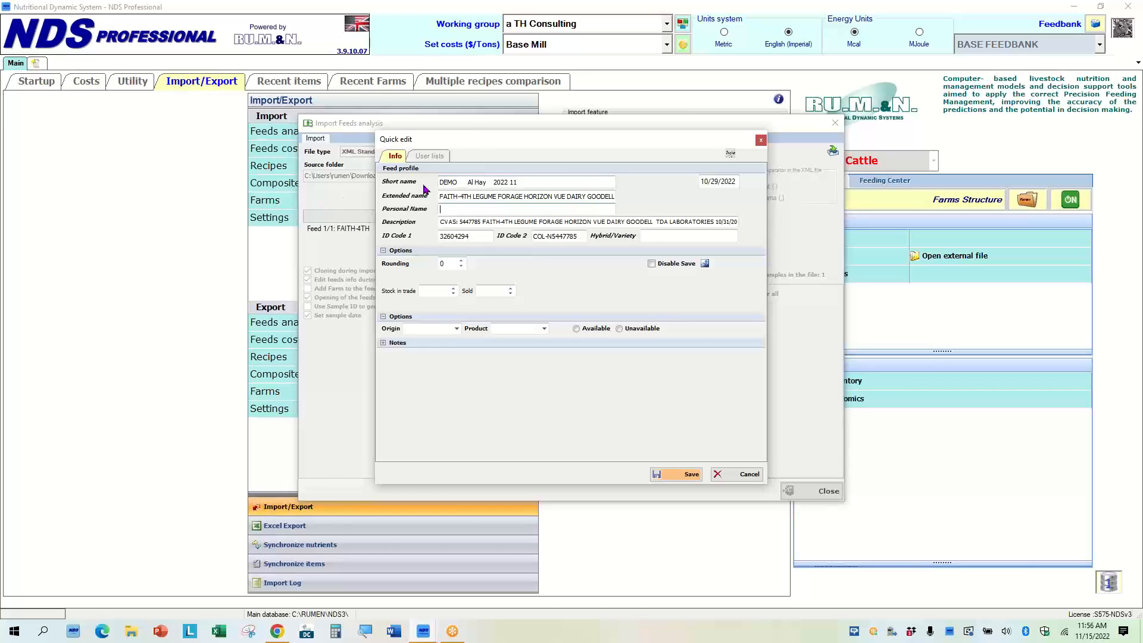
pyautogui.click(521, 182)
pyautogui.hotkey('ctrl', 'c')
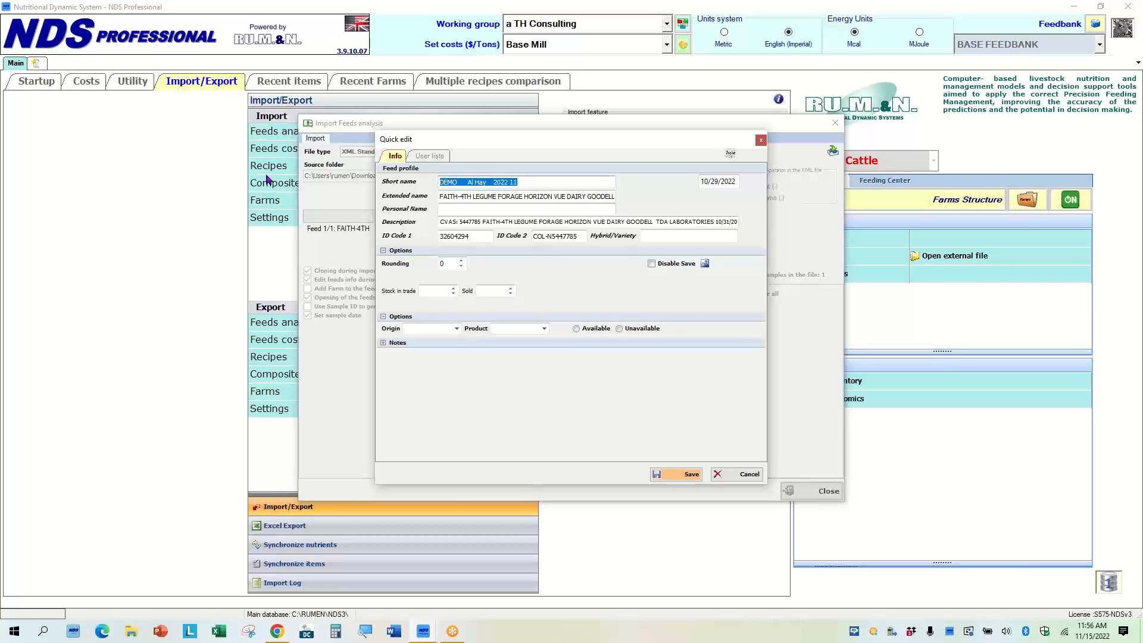
pyautogui.click(450, 208)
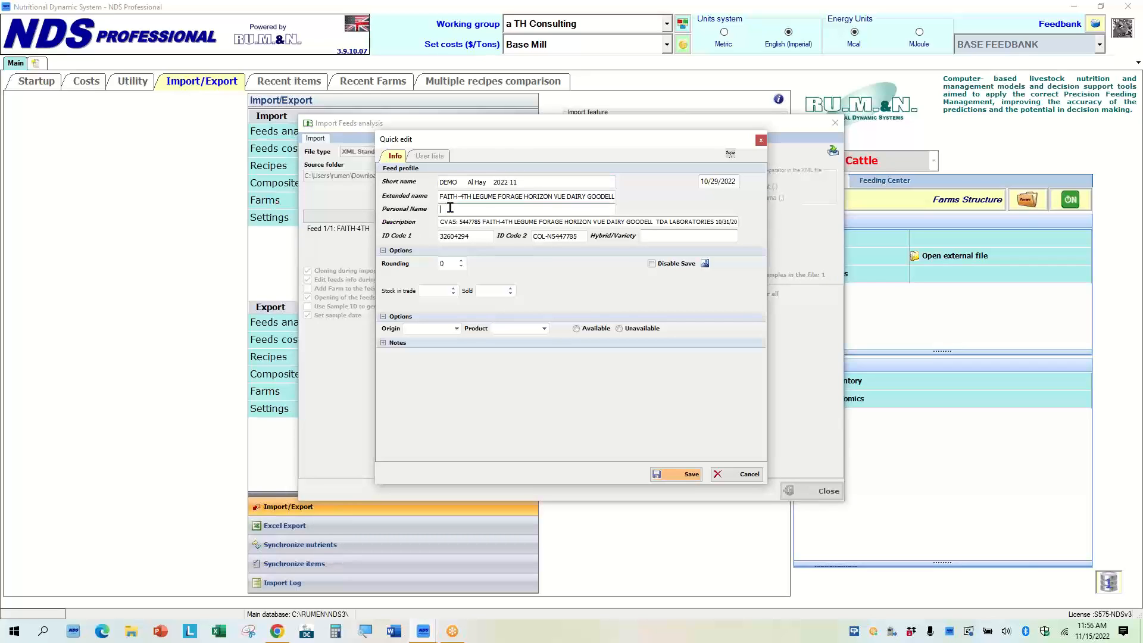
pyautogui.hotkey('ctrl', 'v')
pyautogui.click(678, 474)
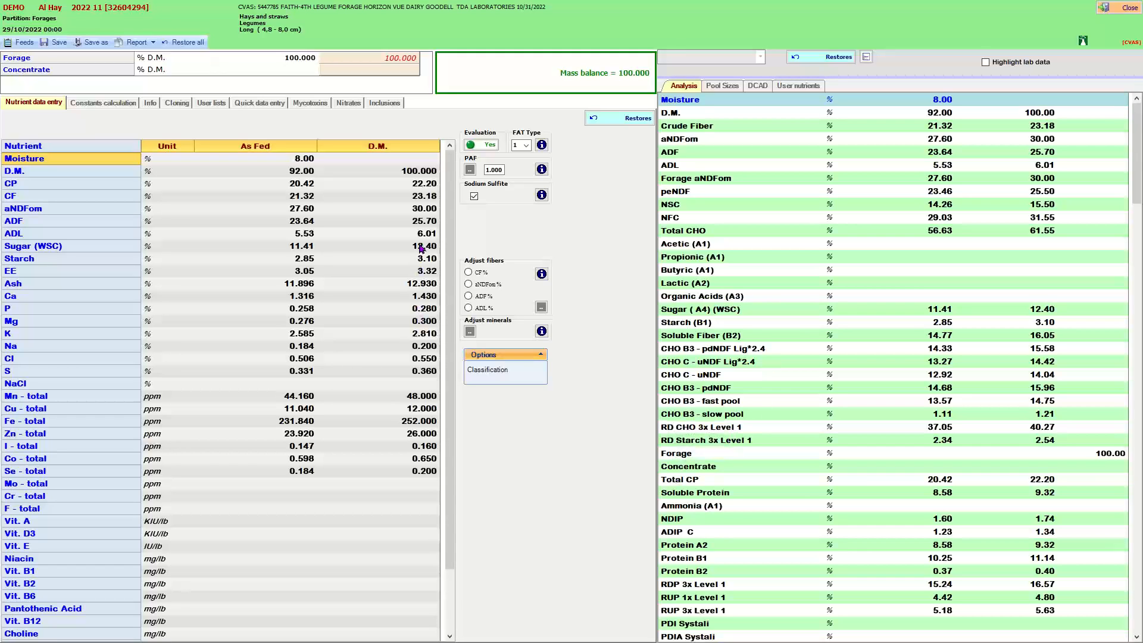
# Review the nutrient values in the feed's nutrient data entry table.
pyautogui.click(413, 214)
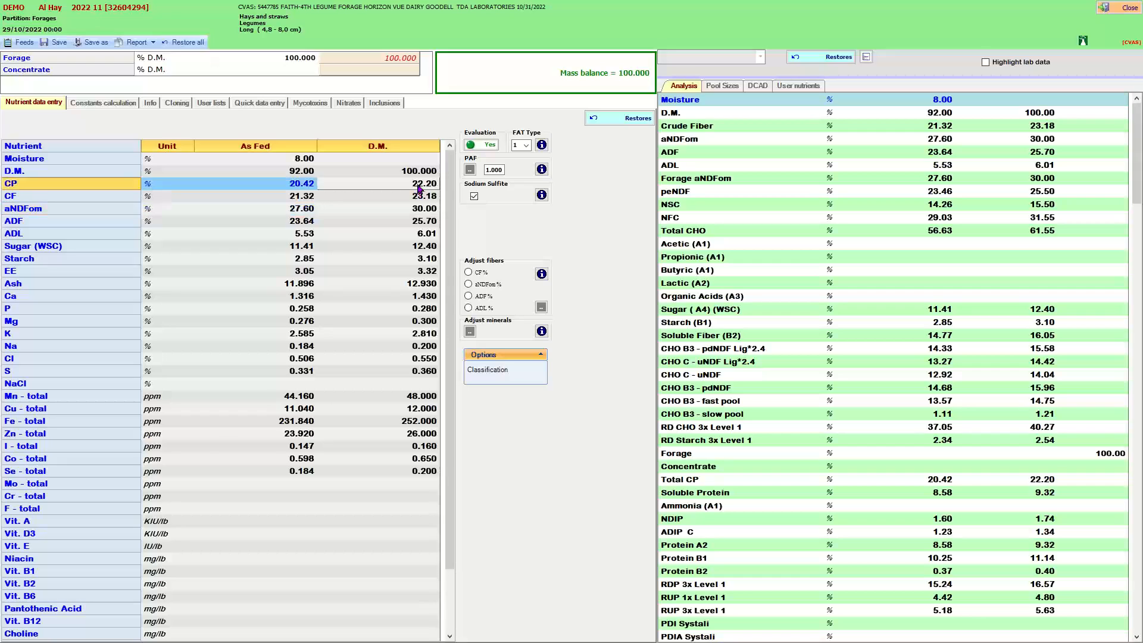
pyautogui.click(418, 187)
pyautogui.click(396, 224)
pyautogui.click(397, 212)
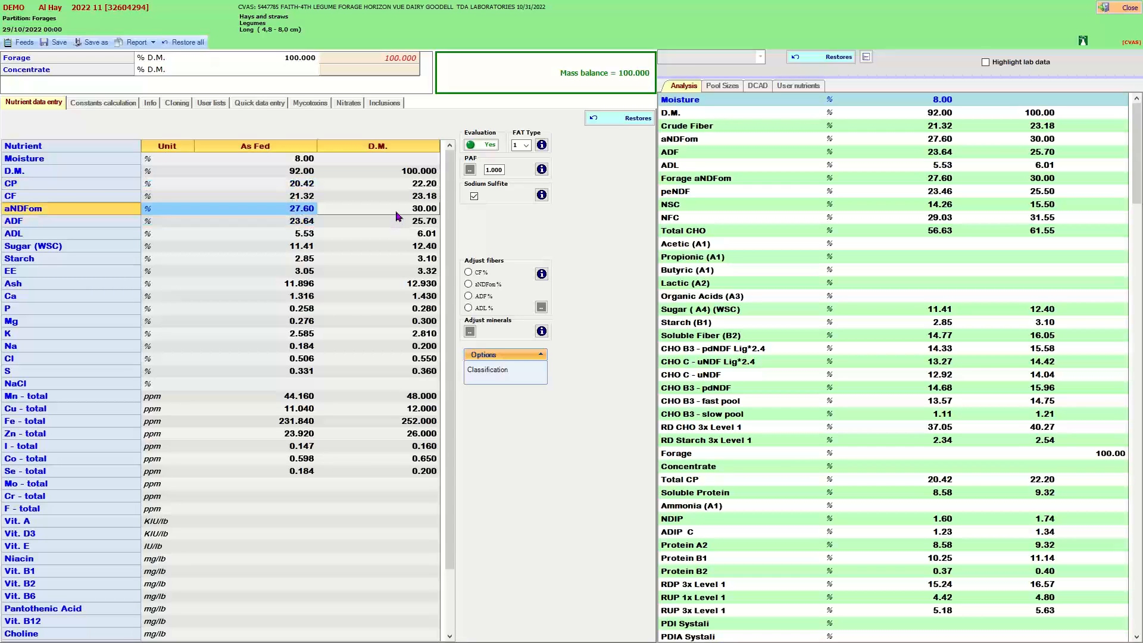
pyautogui.click(397, 223)
pyautogui.click(400, 212)
pyautogui.click(396, 226)
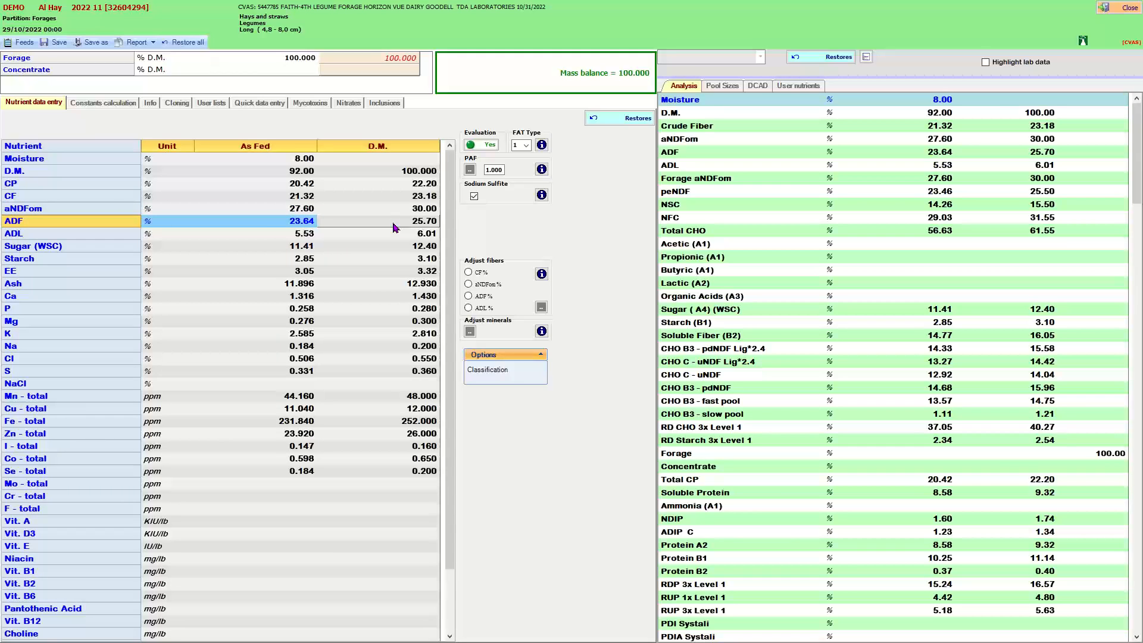
# Close the feed window and the import feeds analysis dialog.
pyautogui.click(1127, 13)
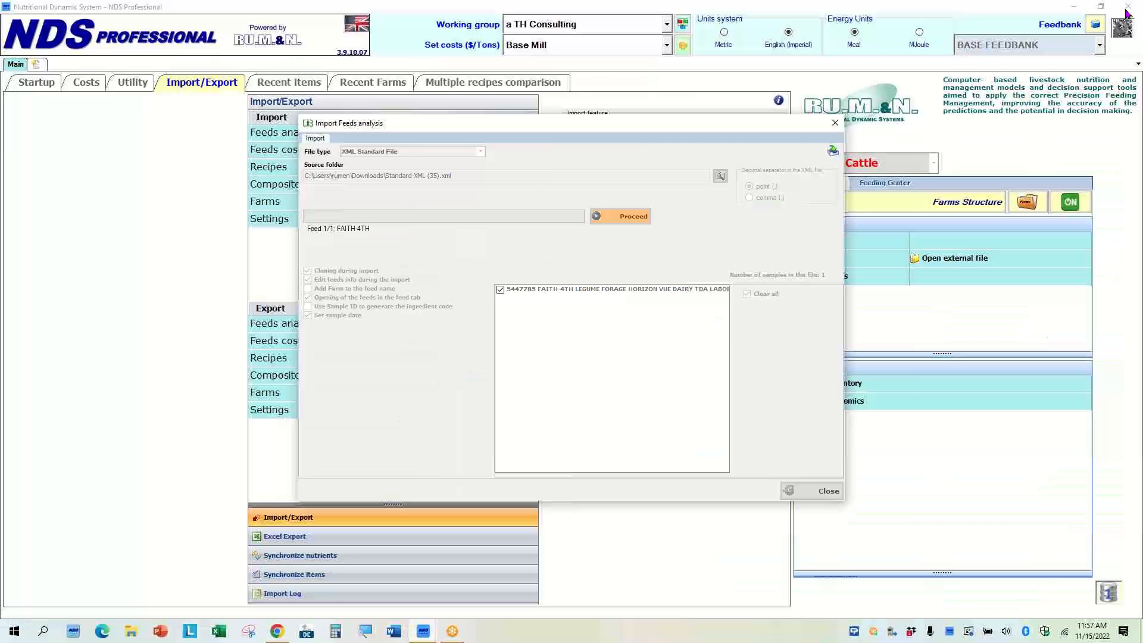
pyautogui.click(594, 359)
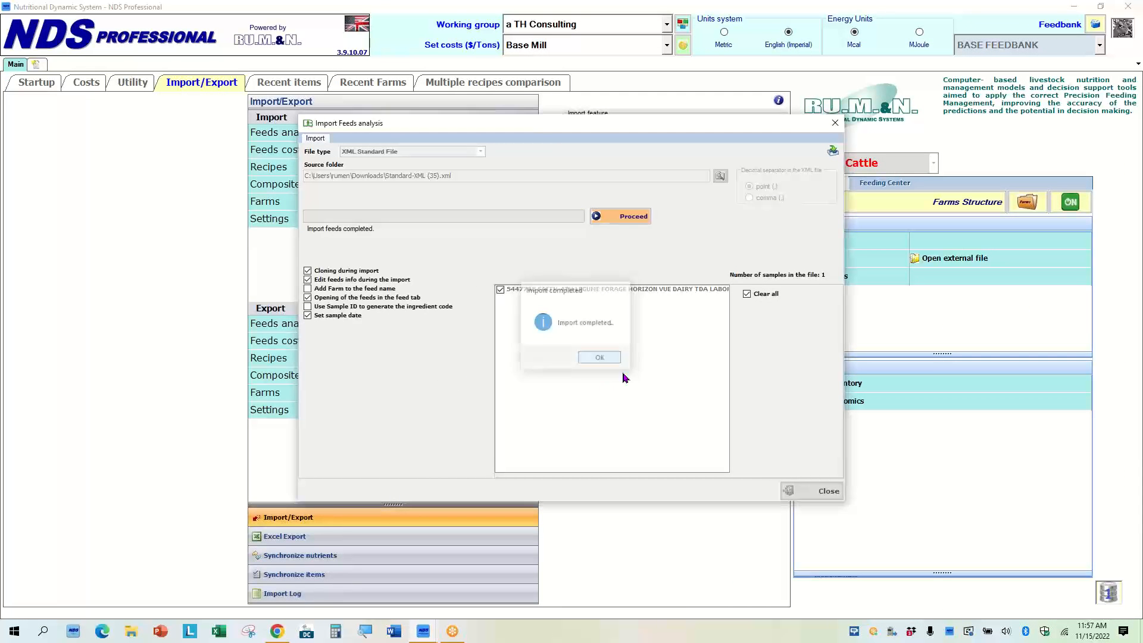
pyautogui.click(813, 493)
# Open the feeds list and open the DEMO Al Hay 2022 11 feed.
pyautogui.click(818, 241)
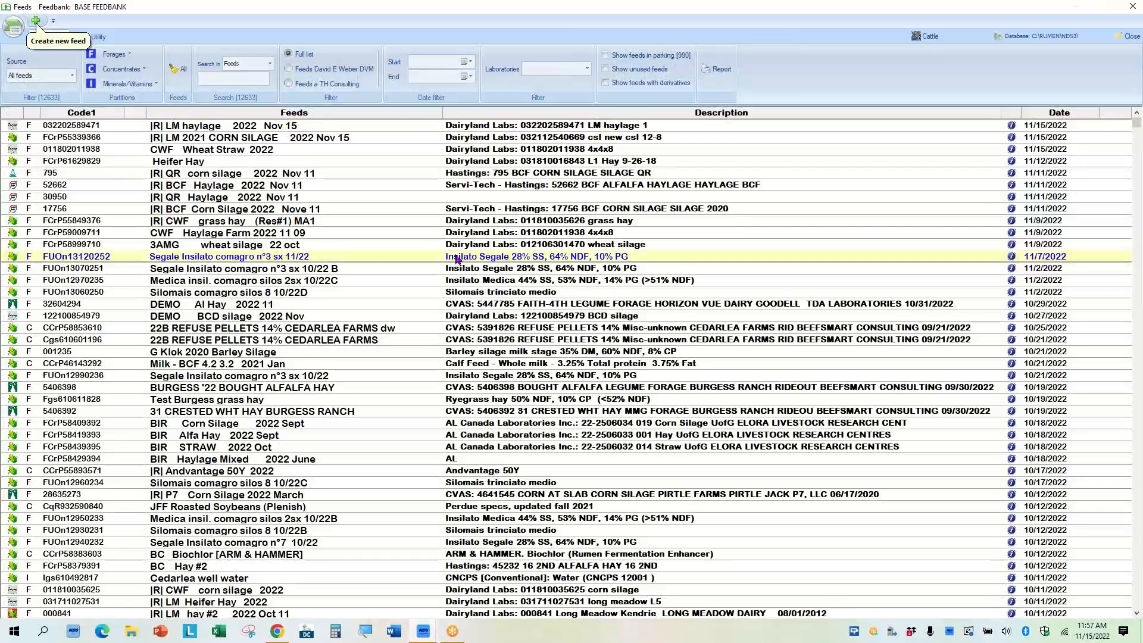
pyautogui.moveTo(352, 223)
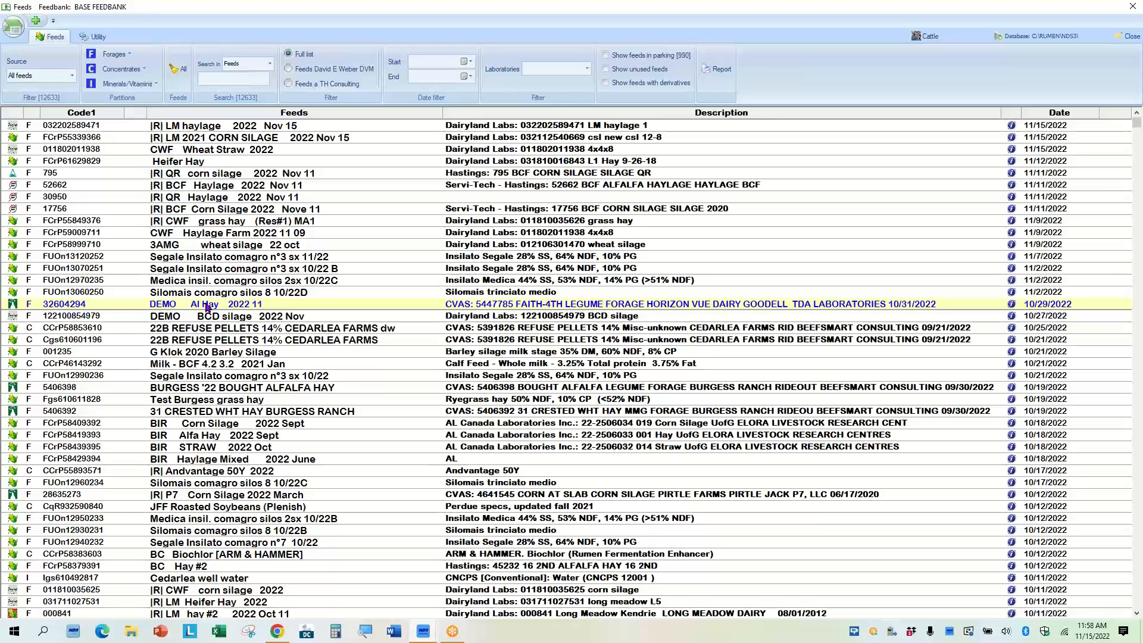
pyautogui.doubleClick(24, 307)
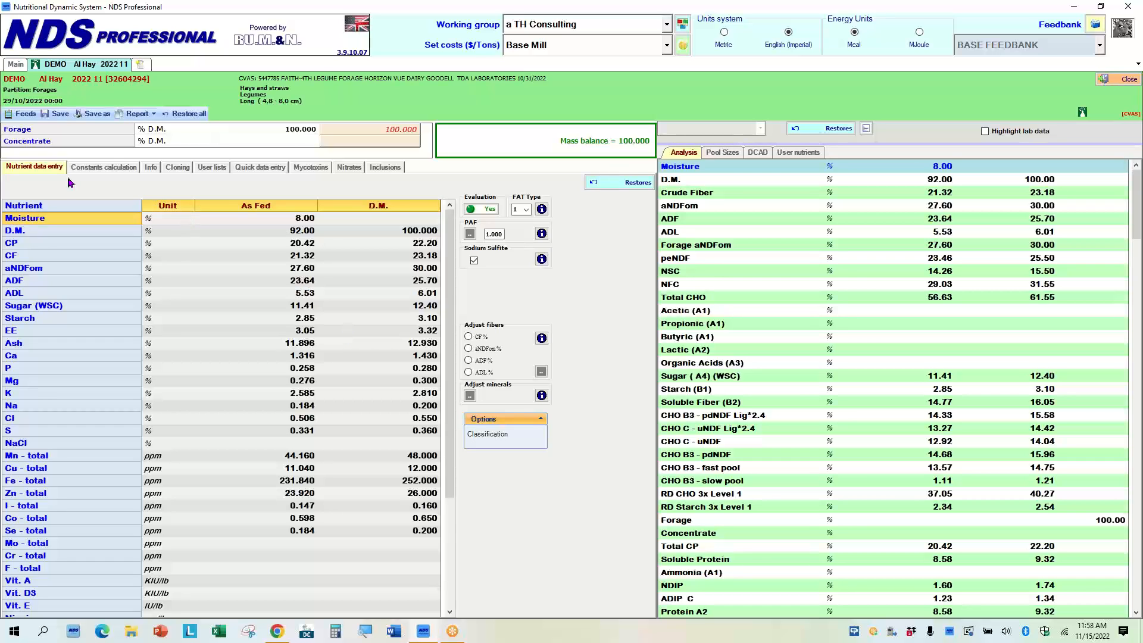
# Examine the residual and digestible NDF curves in the NDF digestibility constants calculation.
pyautogui.click(113, 168)
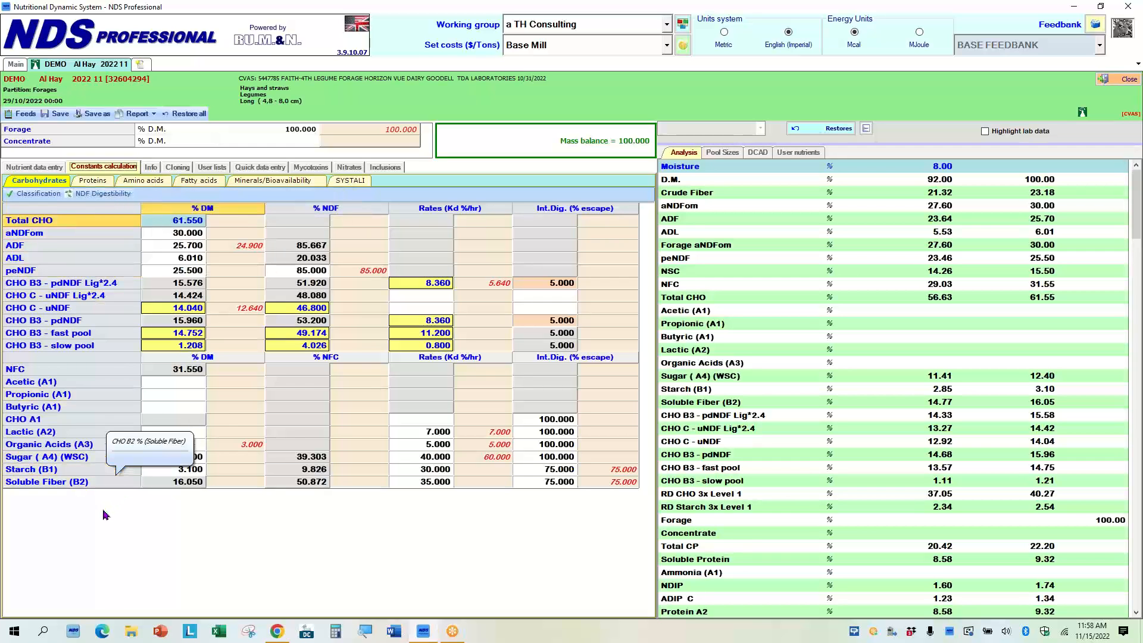
pyautogui.click(101, 194)
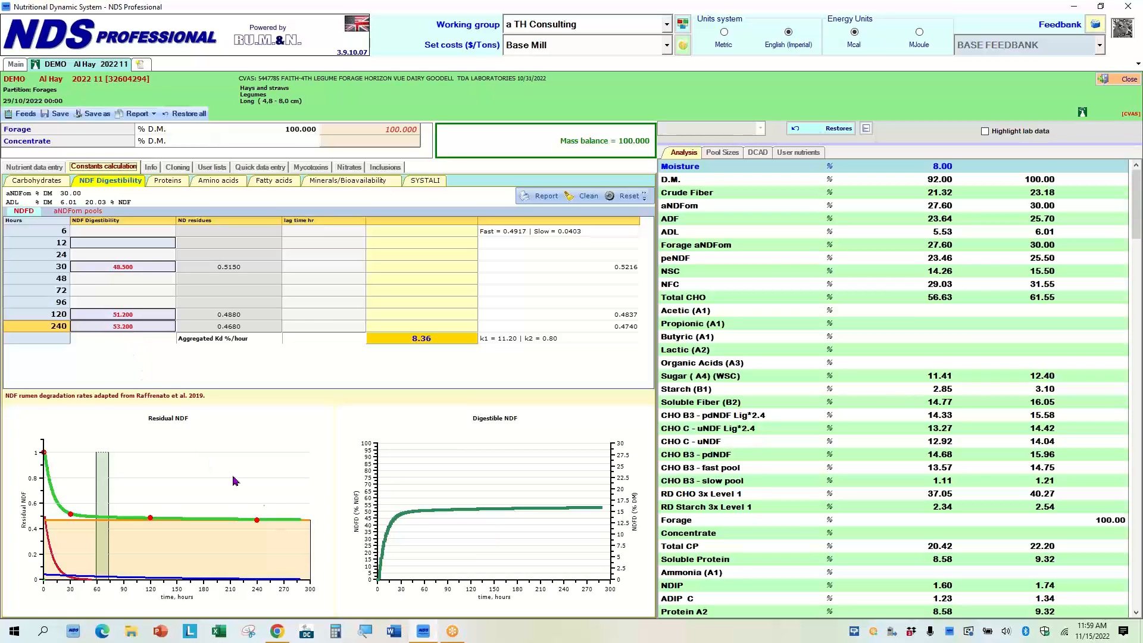
pyautogui.doubleClick(189, 506)
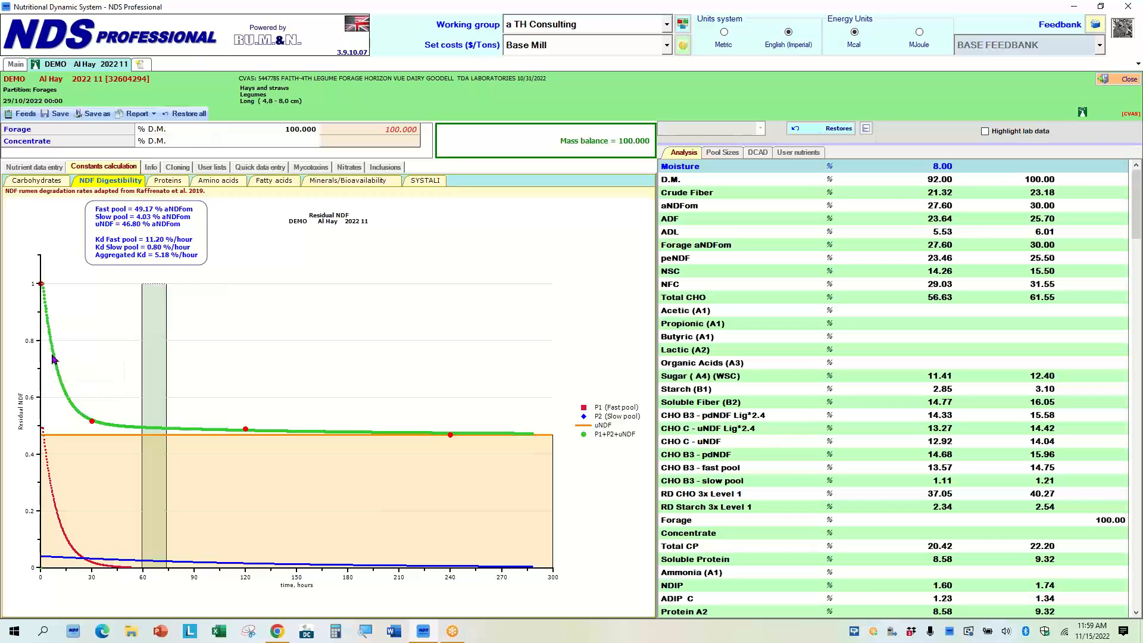
pyautogui.moveTo(169, 434)
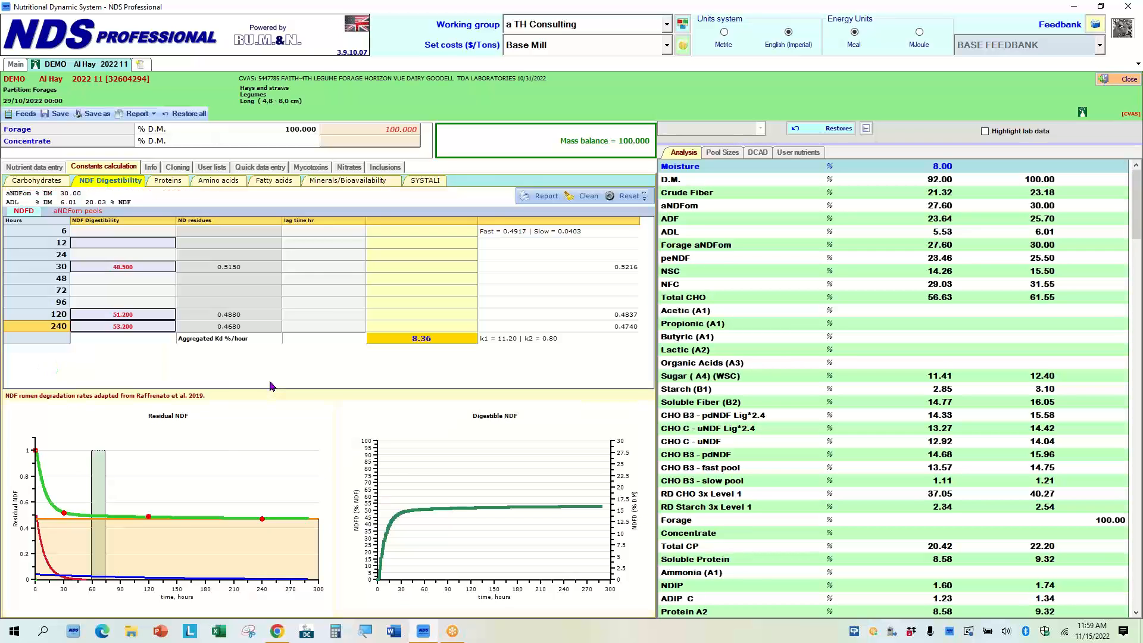
pyautogui.click(272, 387)
pyautogui.click(505, 522)
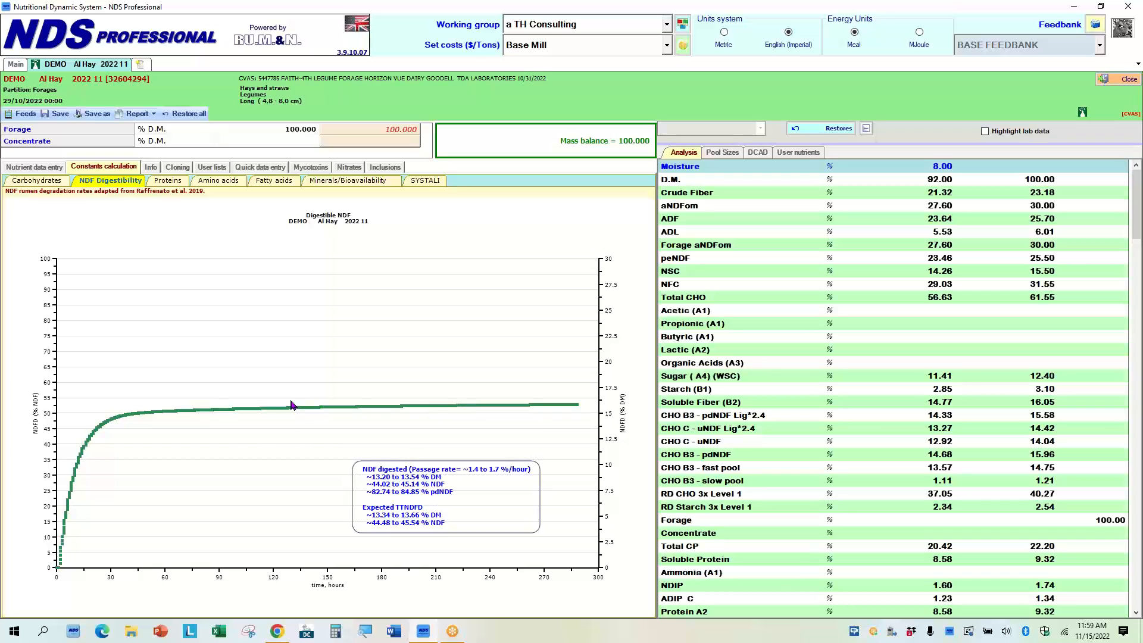
pyautogui.moveTo(213, 414)
pyautogui.doubleClick(254, 350)
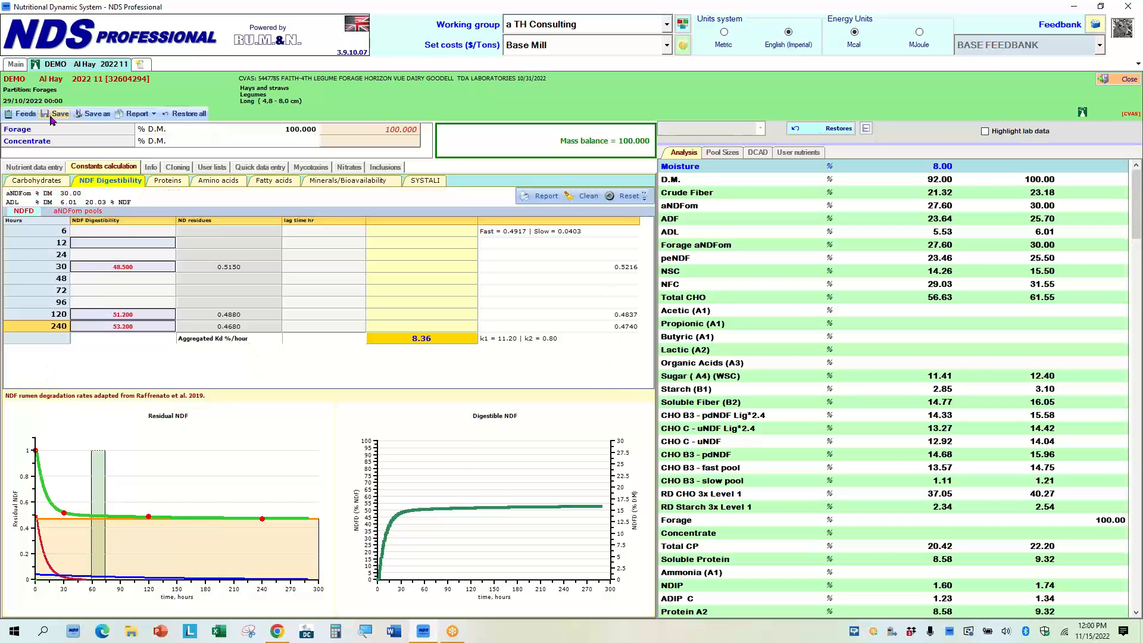
# Set the peNDF to 55 % of NDF in the carbohydrate constants.
pyautogui.click(48, 182)
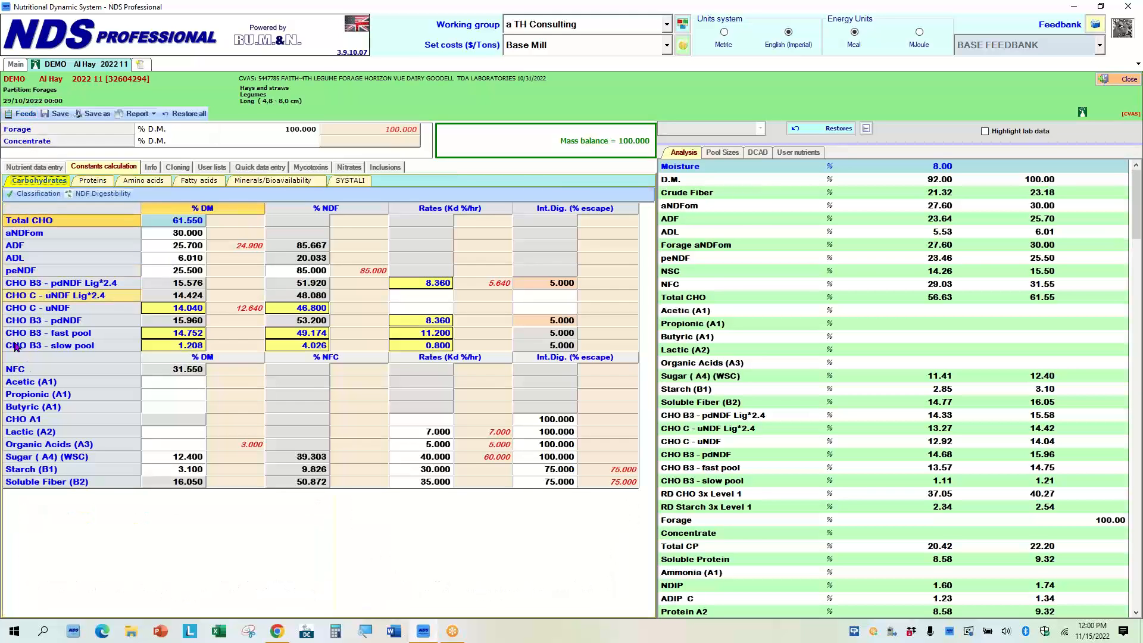
pyautogui.click(318, 272)
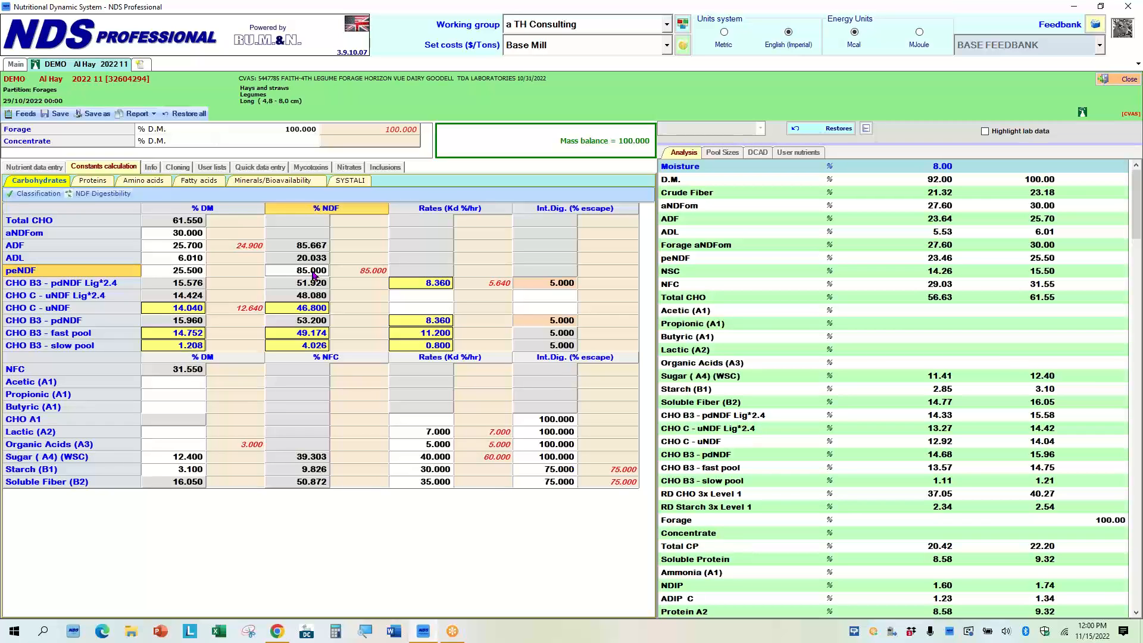
pyautogui.write('55')
pyautogui.press('Return')
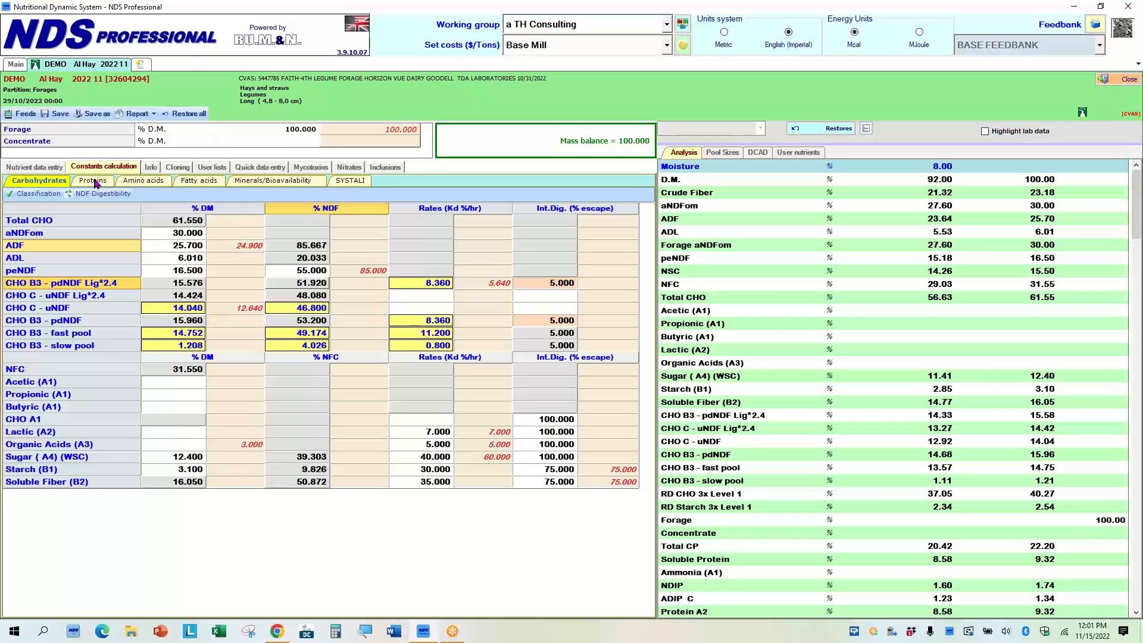
# View the protein and minerals/bioavailability constants of the feed.
pyautogui.click(94, 181)
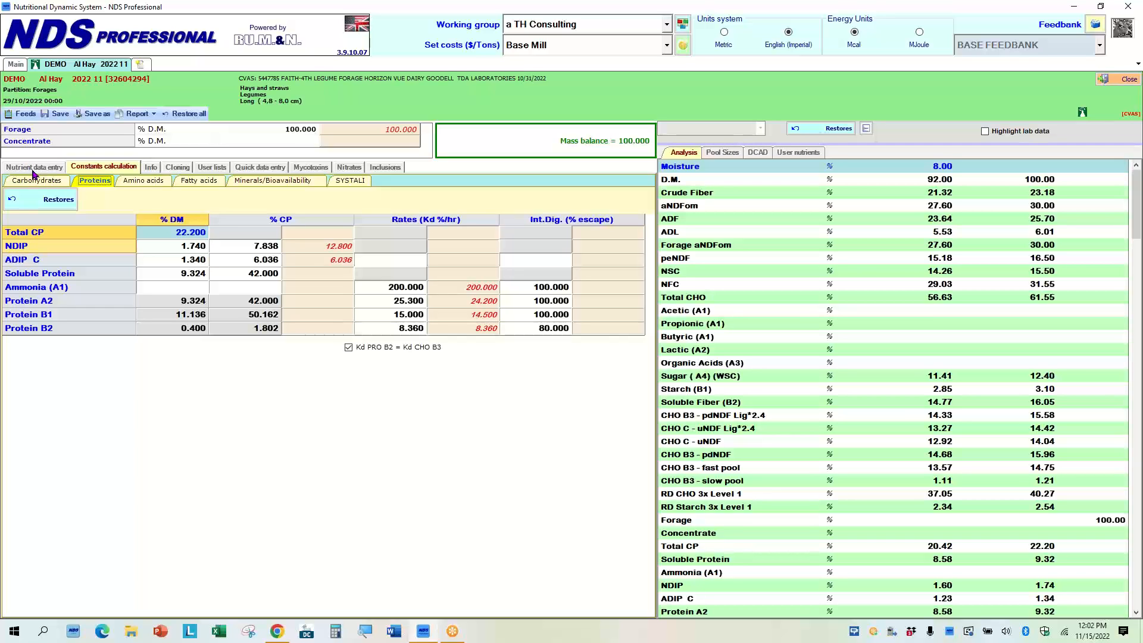
pyautogui.click(280, 182)
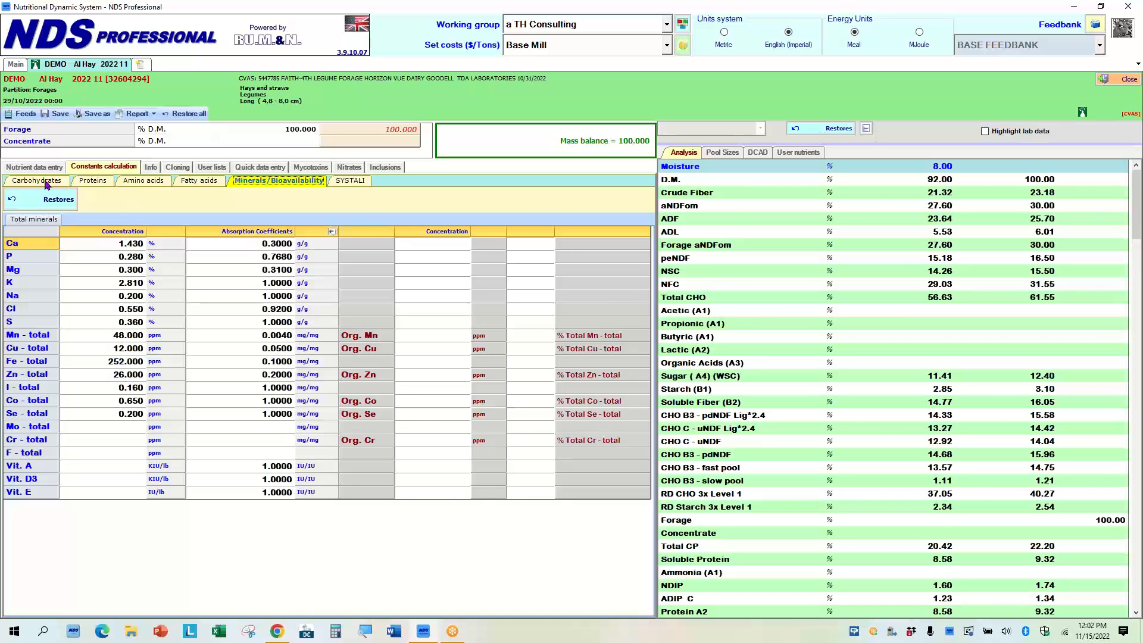
# Open the quick data entry table of the current feed.
pyautogui.click(260, 167)
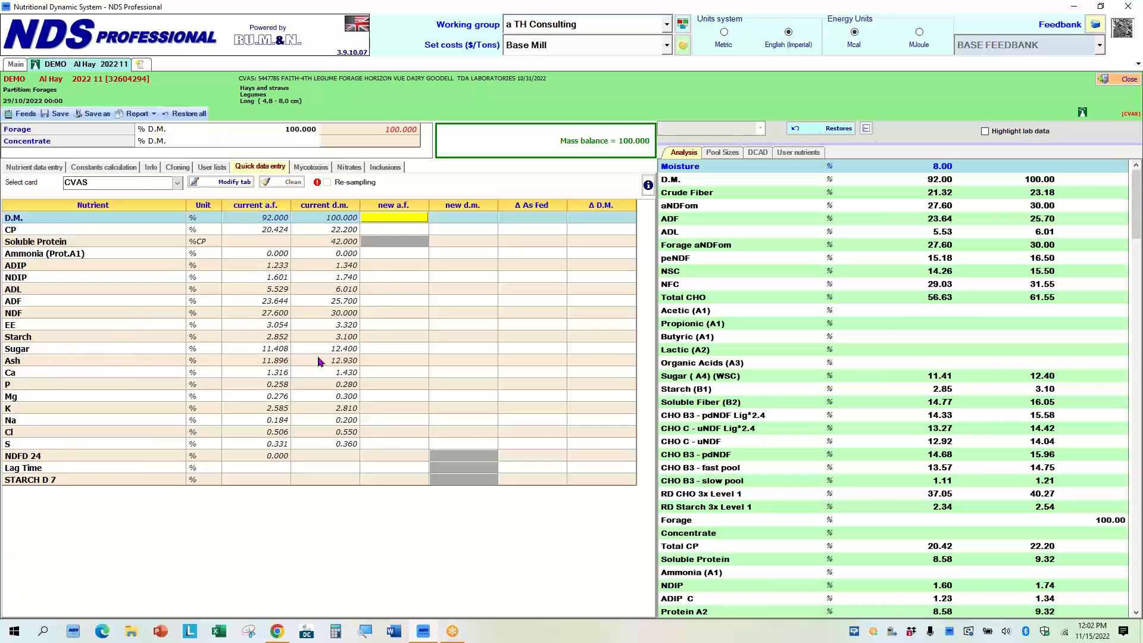
pyautogui.click(344, 362)
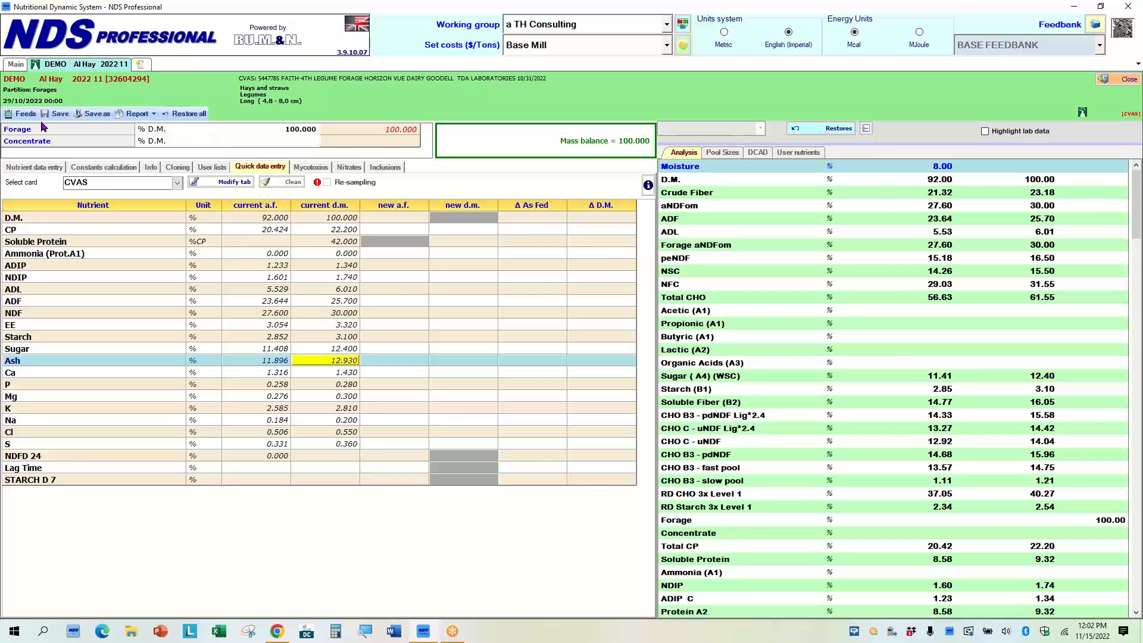
# Import the feeds analysis file Standard-XML (34) from Downloads and confirm proceeding.
pyautogui.click(16, 65)
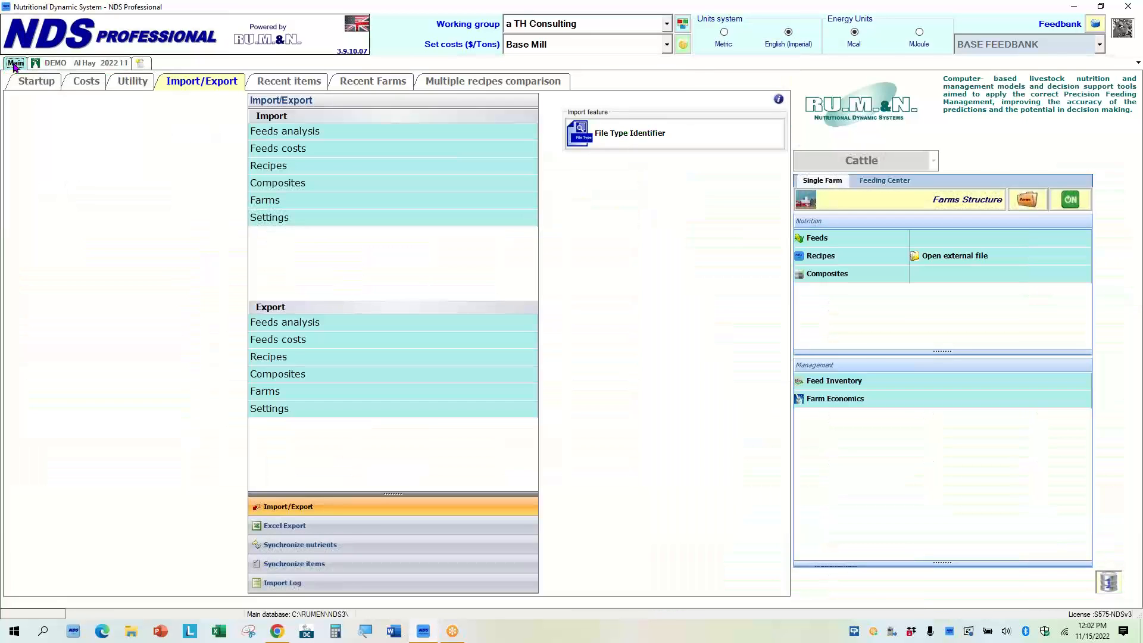
pyautogui.click(310, 136)
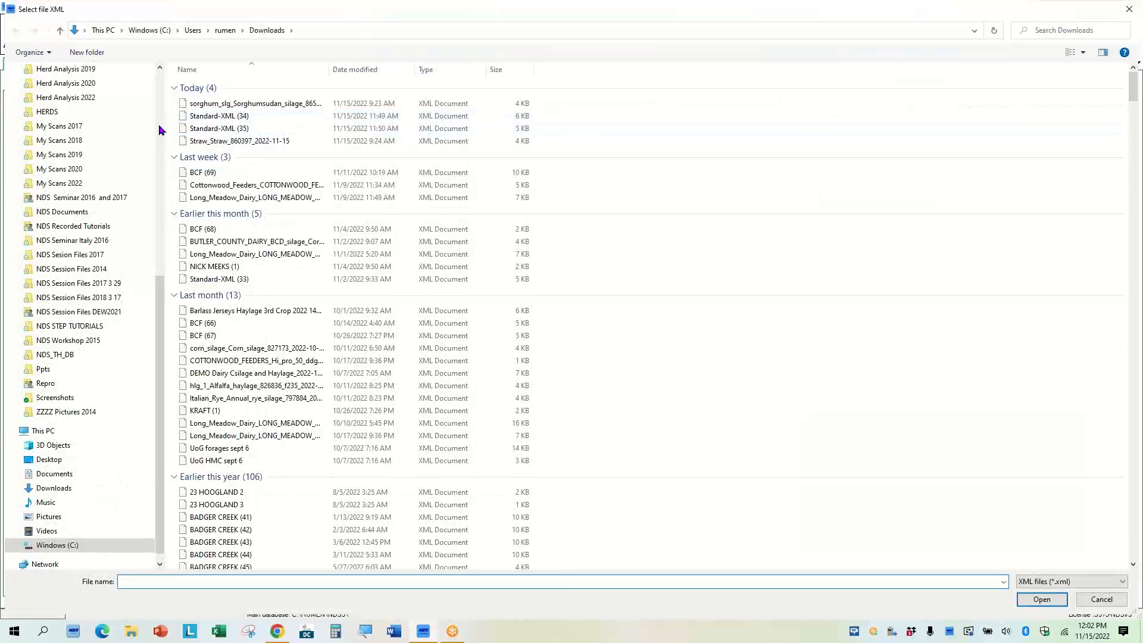
pyautogui.click(215, 118)
pyautogui.doubleClick(216, 118)
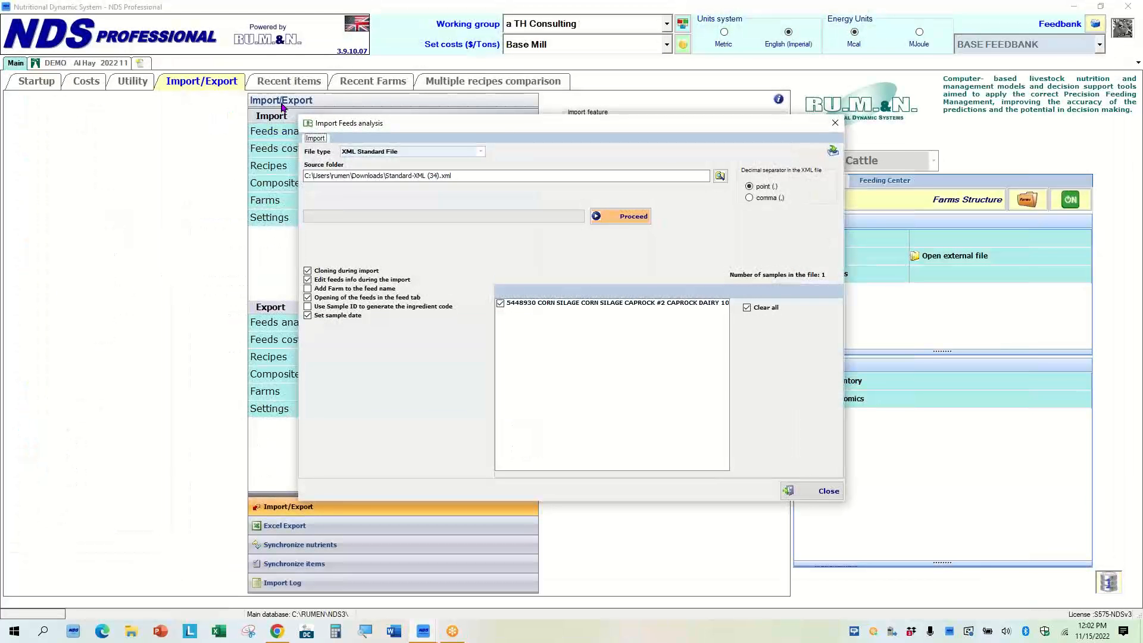
pyautogui.click(631, 218)
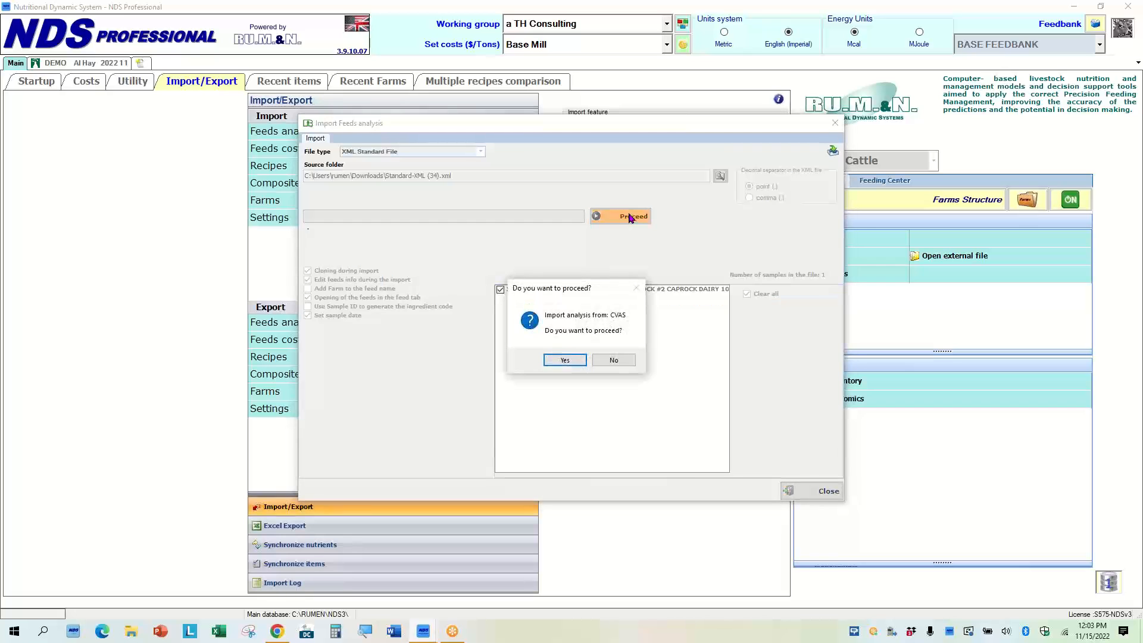
pyautogui.click(566, 361)
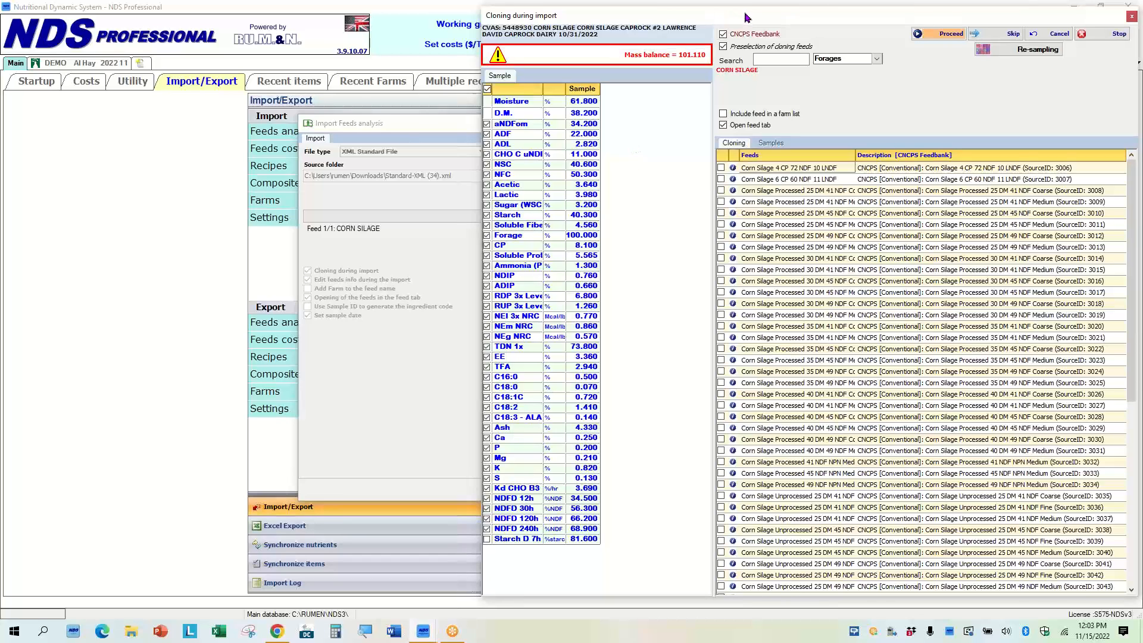
# Examine the imported sample's nutrient values in the cloning dialog.
pyautogui.moveTo(745, 18); pyautogui.dragTo(749, 5)
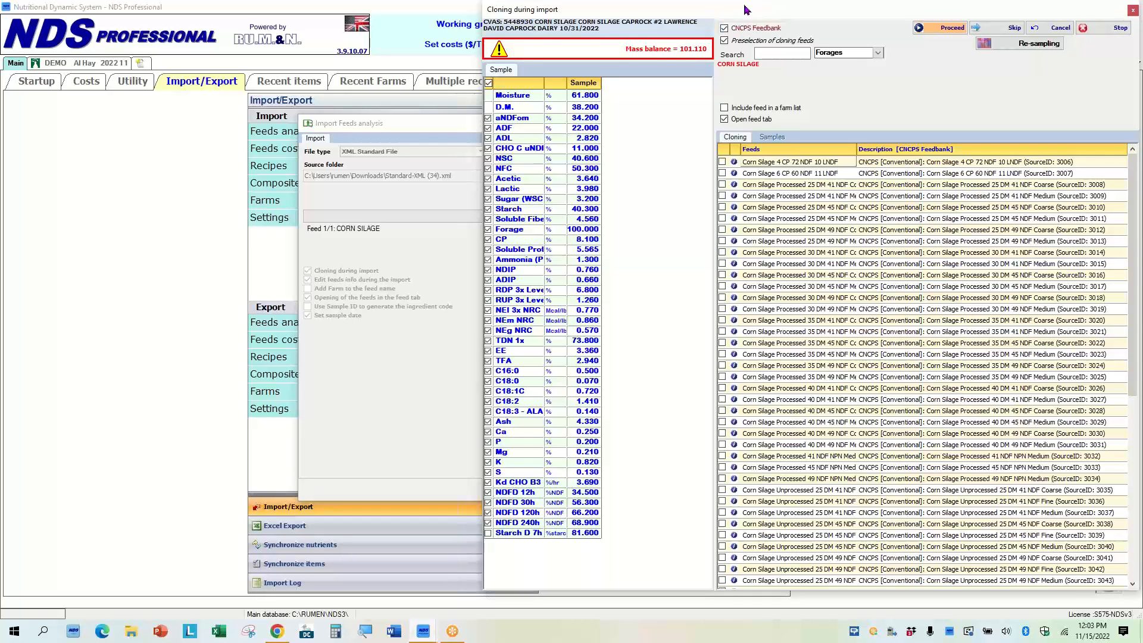
pyautogui.moveTo(745, 9); pyautogui.dragTo(743, 9)
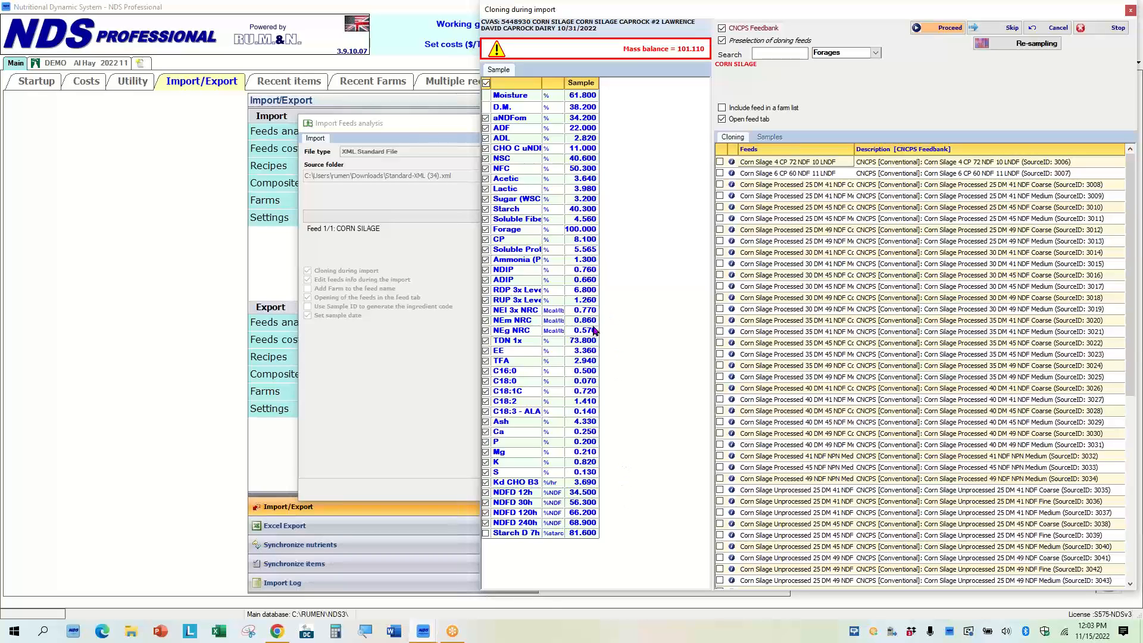
pyautogui.click(582, 425)
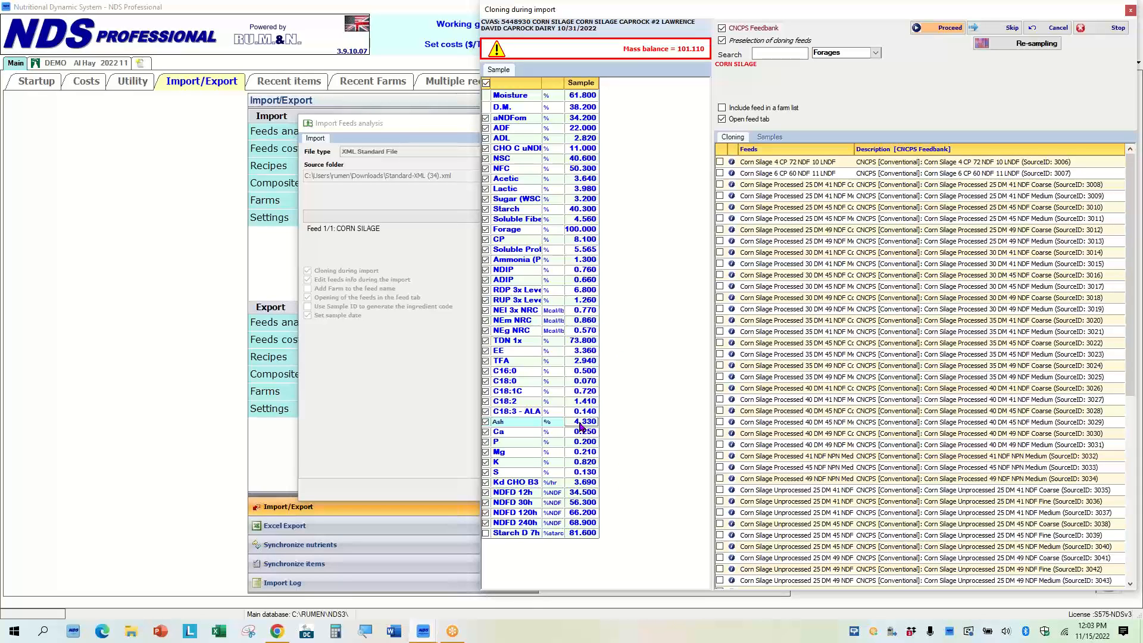
pyautogui.click(579, 211)
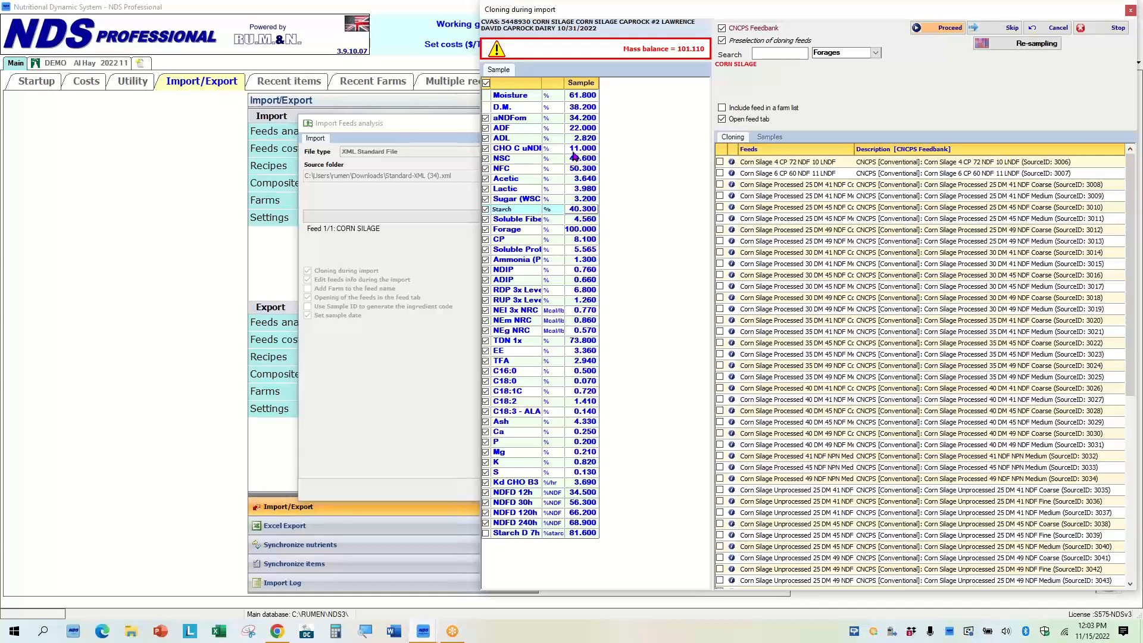
pyautogui.click(580, 120)
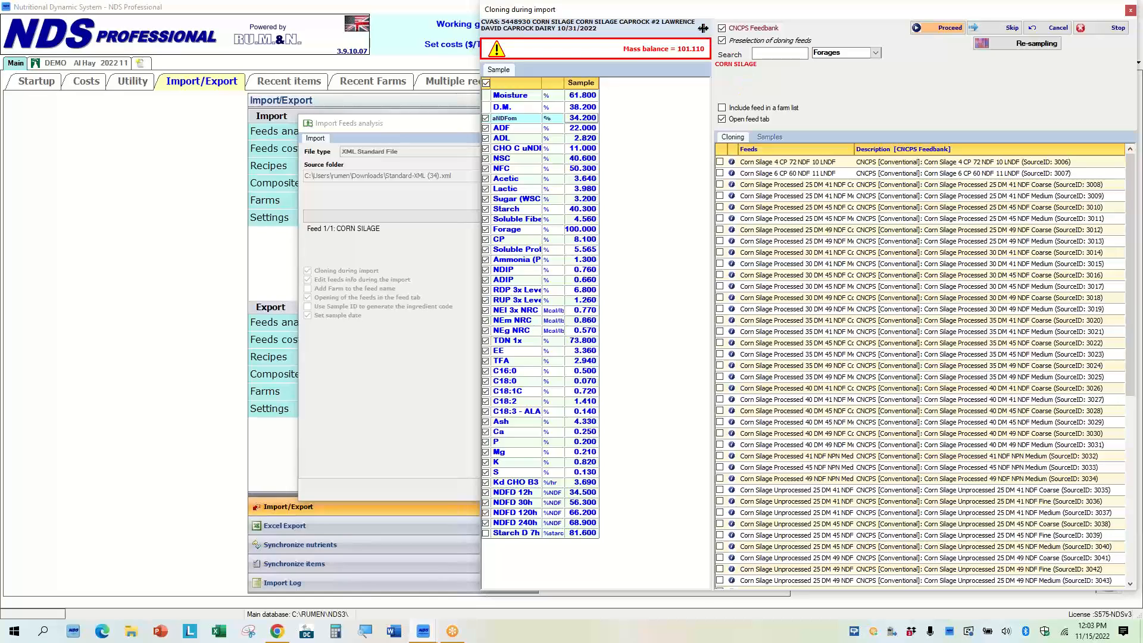
# Turn off CNCPS Feedback and pick Corn silage 35.3539 medium as the feed to clone.
pyautogui.click(723, 29)
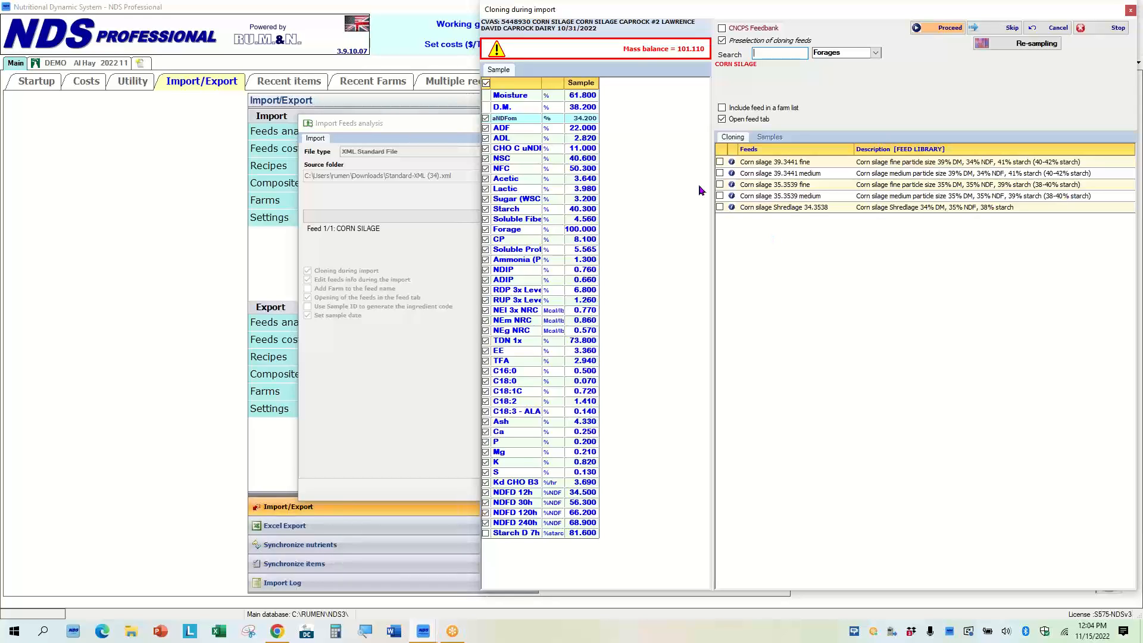
pyautogui.click(721, 198)
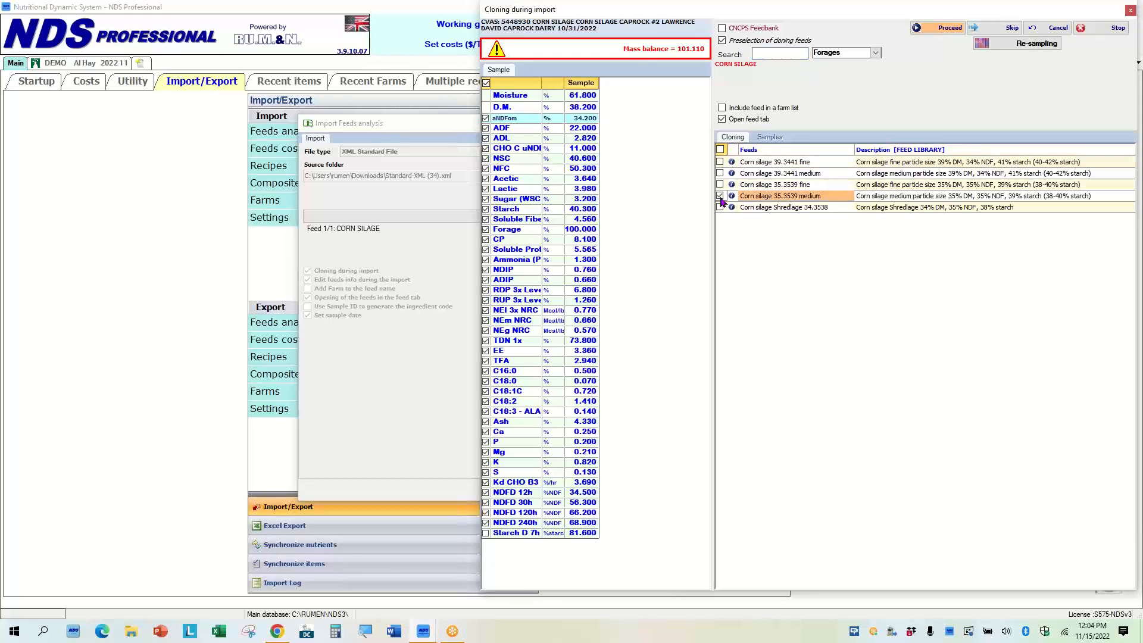
# Search the unfiltered forage list for corn s, then return to the preselected cloning feeds.
pyautogui.click(723, 41)
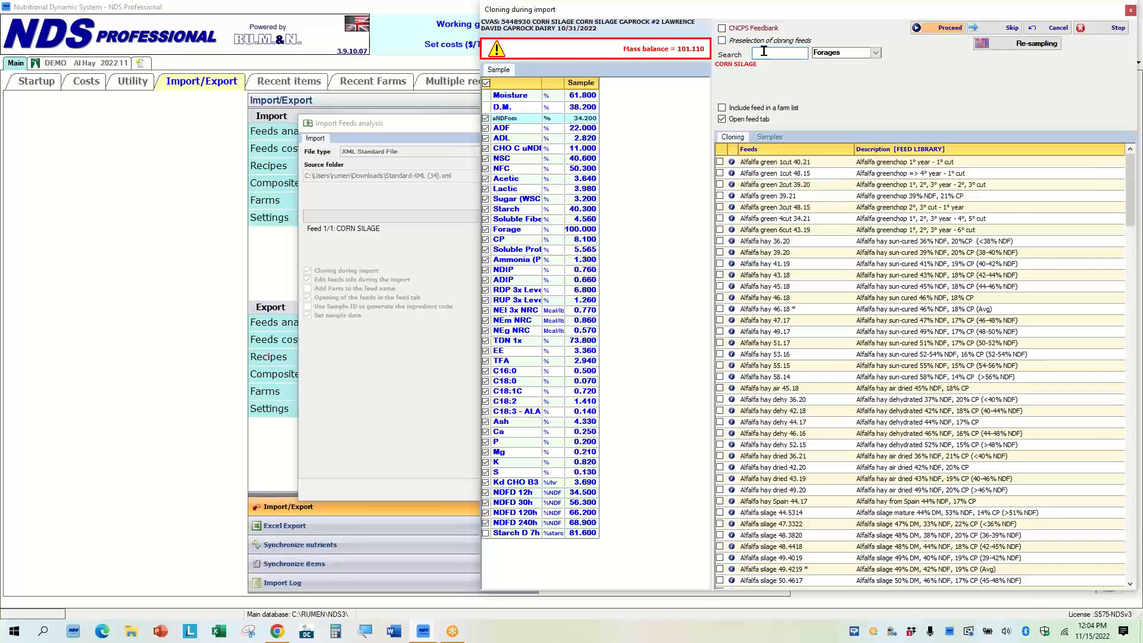
pyautogui.write('corn s')
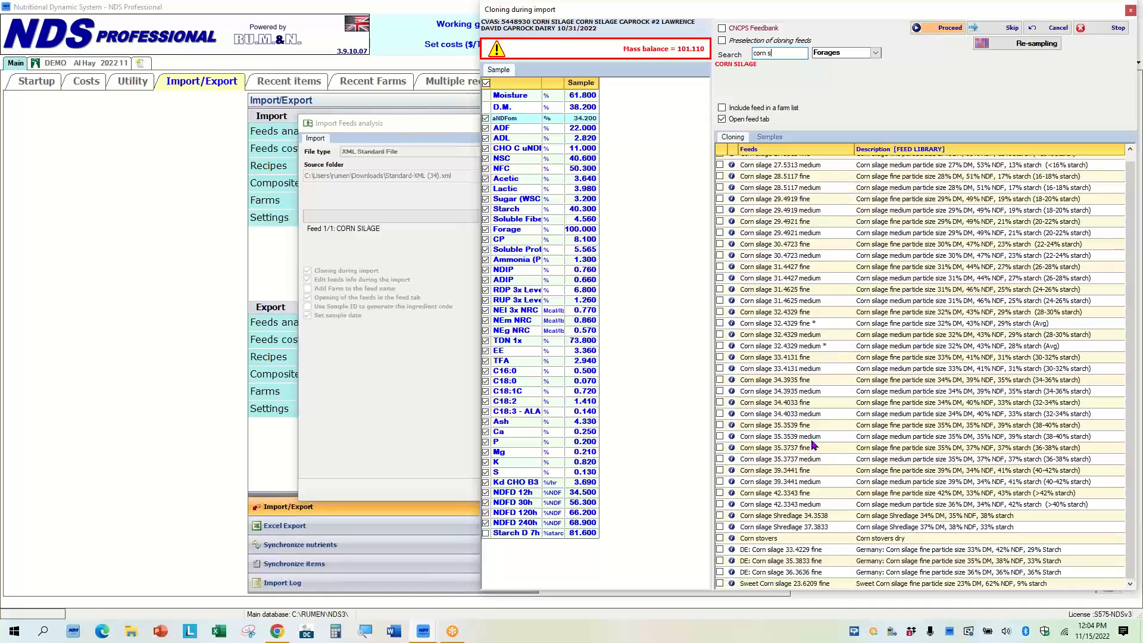
pyautogui.click(722, 41)
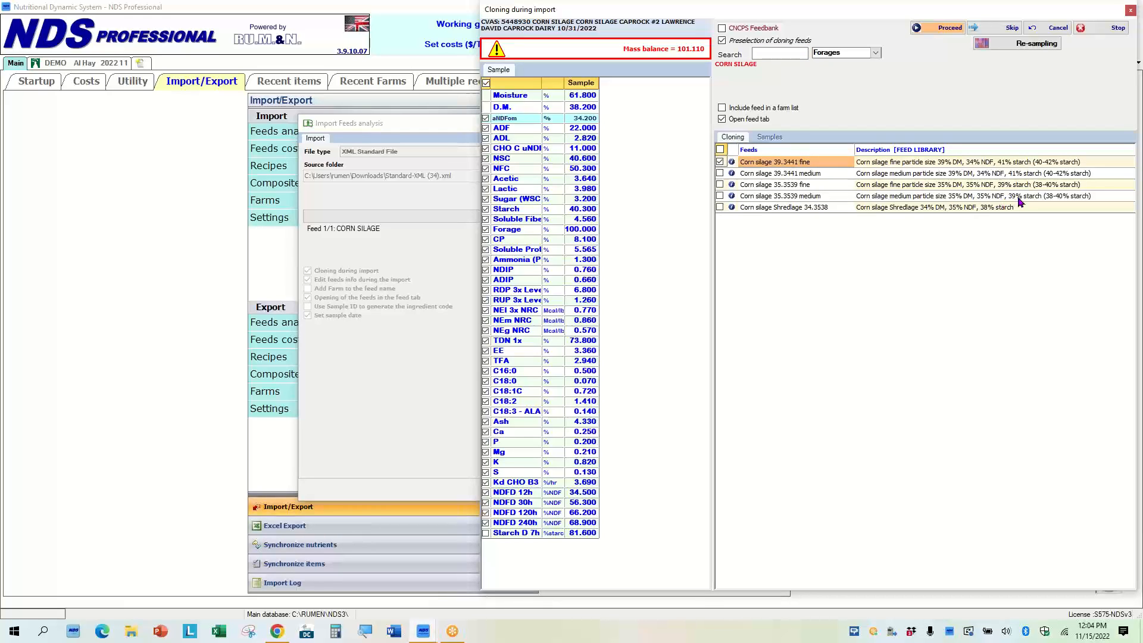
# Reselect Corn silage 35.3539 medium and proceed with the cloning.
pyautogui.click(720, 196)
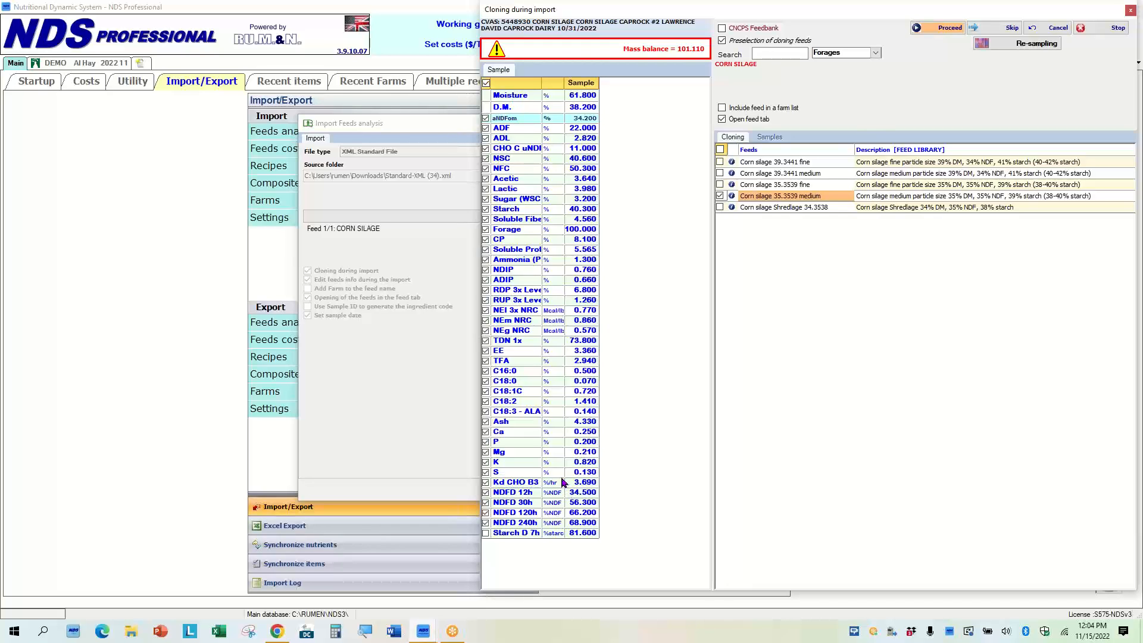
pyautogui.click(783, 202)
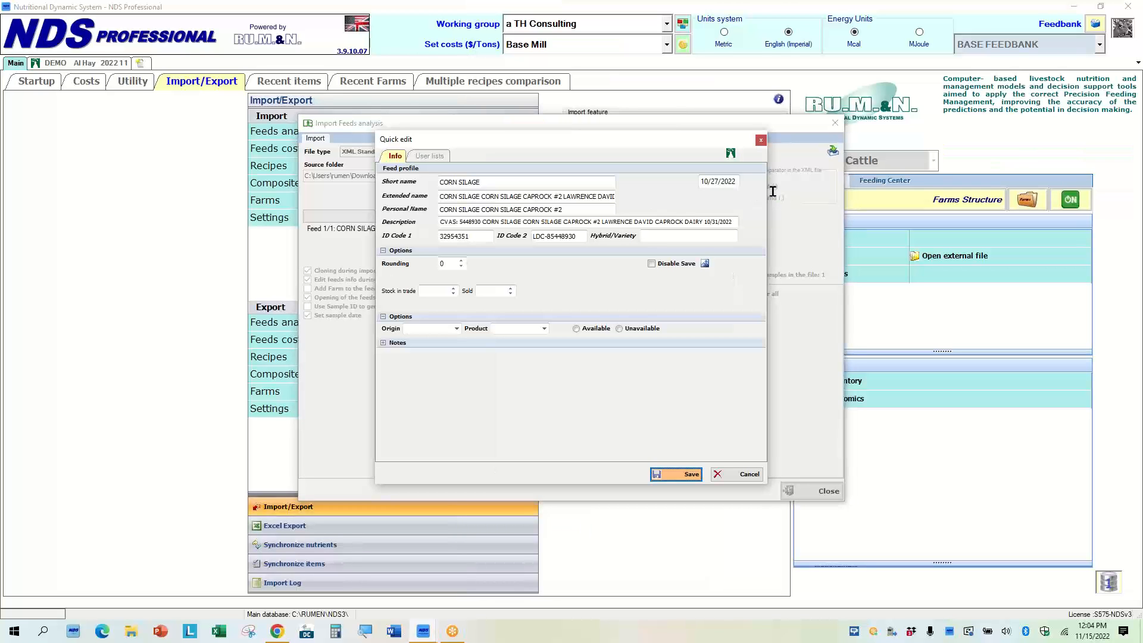
# Rename the feed's short name to DEMO Corn silage 2022 11.
pyautogui.click(497, 182)
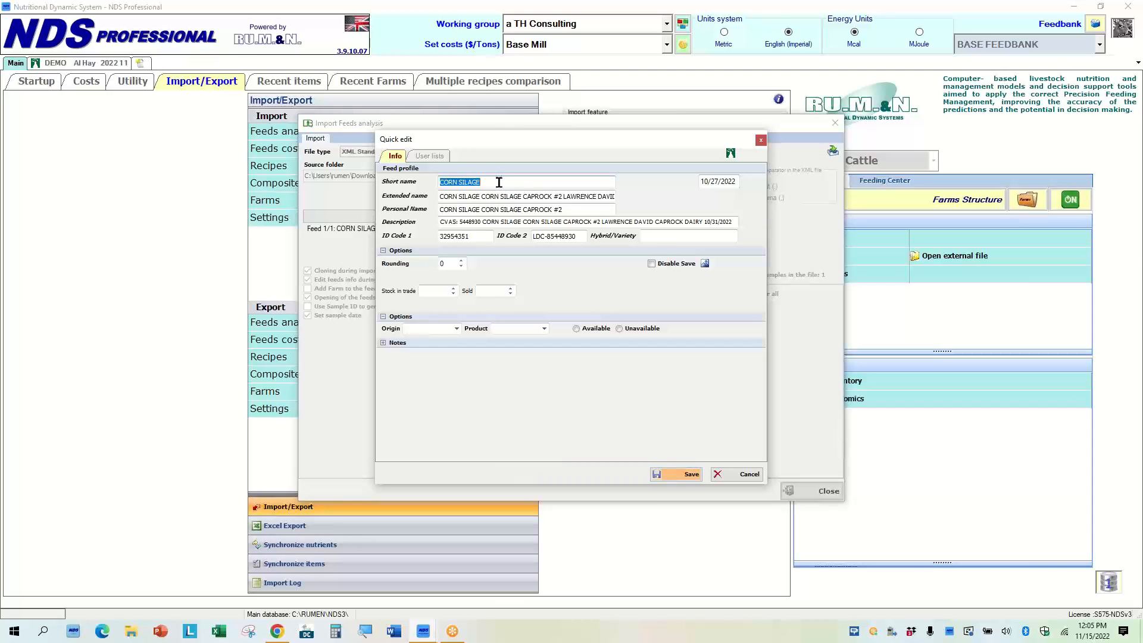
pyautogui.write('DEMO Corn silage  2022 11')
# Clear the extended name and personal name fields.
pyautogui.click(516, 191)
pyautogui.click(611, 197)
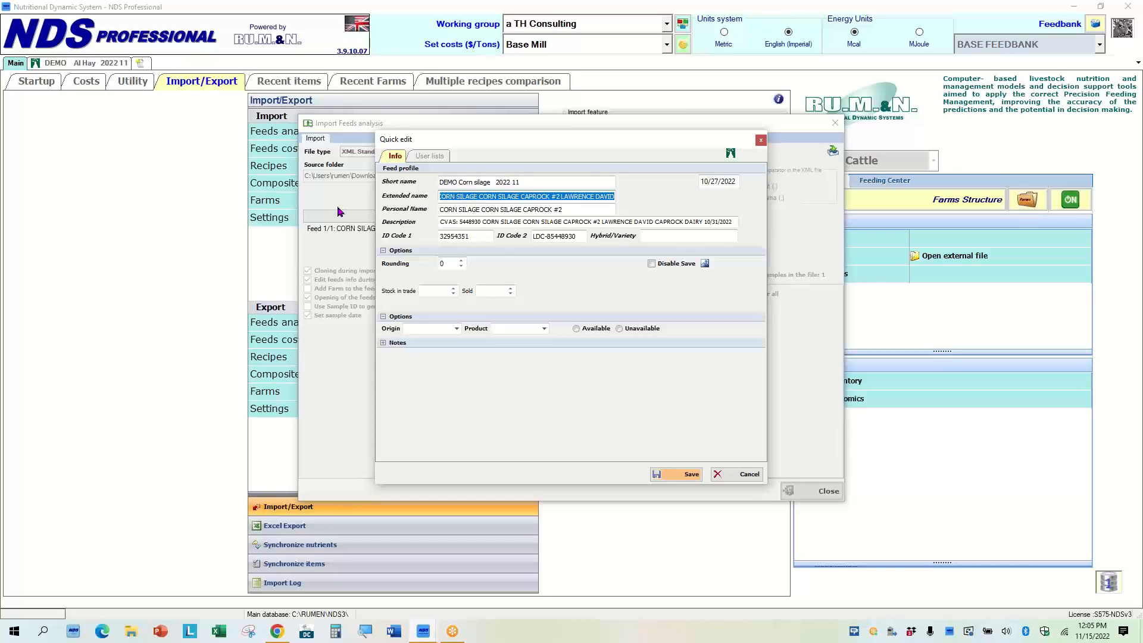
pyautogui.press('Delete')
pyautogui.click(572, 209)
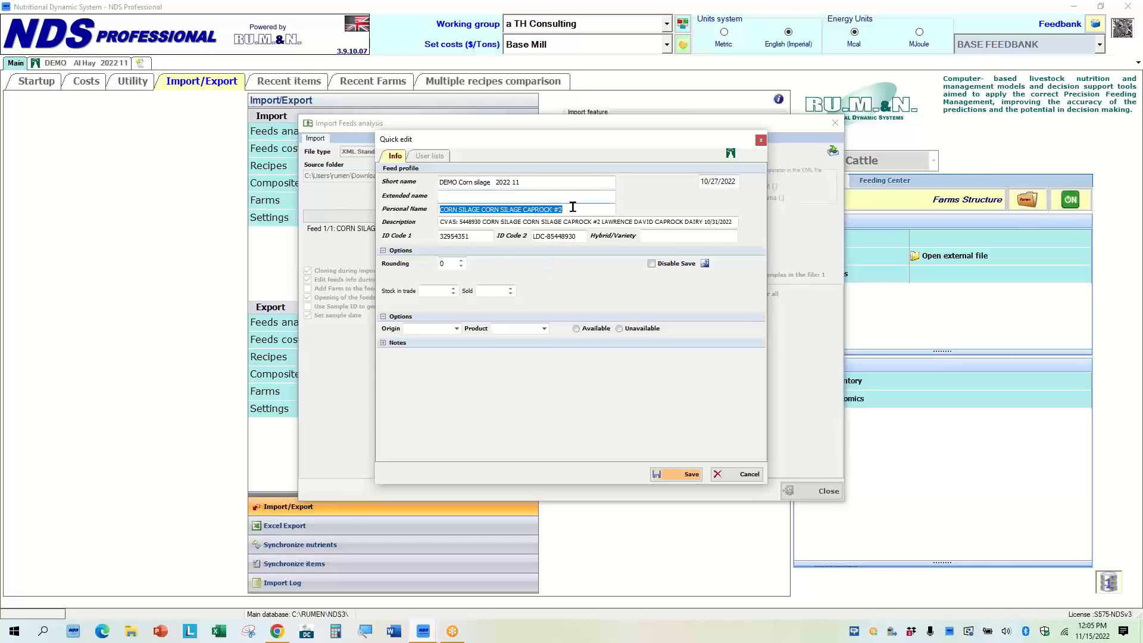
pyautogui.press('Delete')
# Copy the short name into both the extended name and personal name fields.
pyautogui.moveTo(528, 182); pyautogui.dragTo(309, 189)
pyautogui.hotkey('ctrl', 'c')
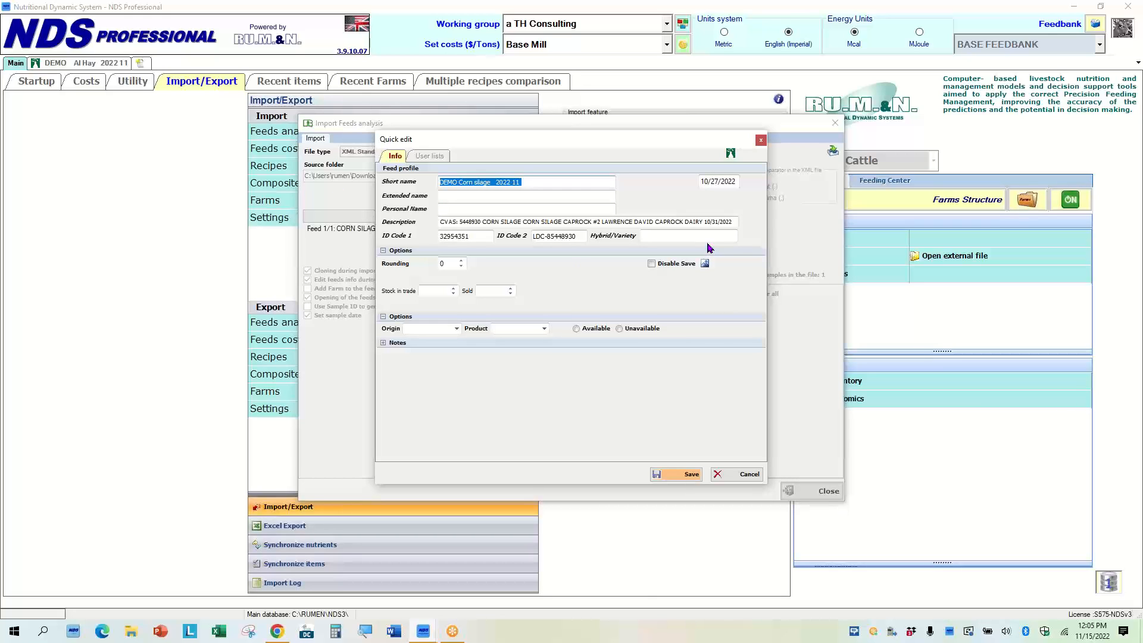
pyautogui.click(459, 198)
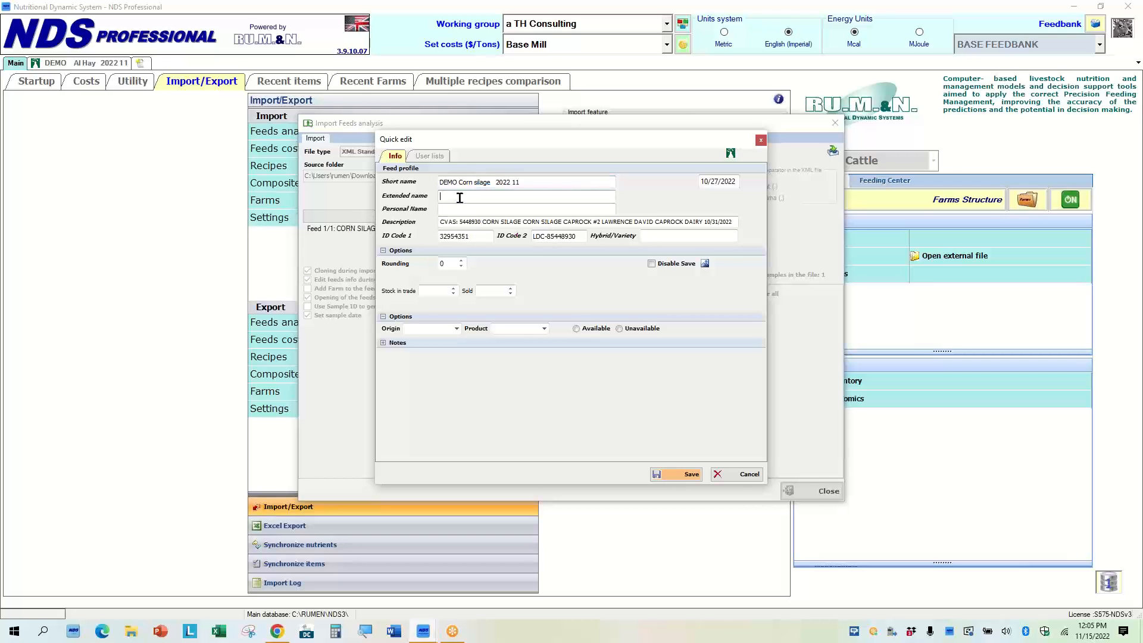
pyautogui.hotkey('ctrl', 'v')
pyautogui.click(459, 209)
pyautogui.hotkey('ctrl', 'v')
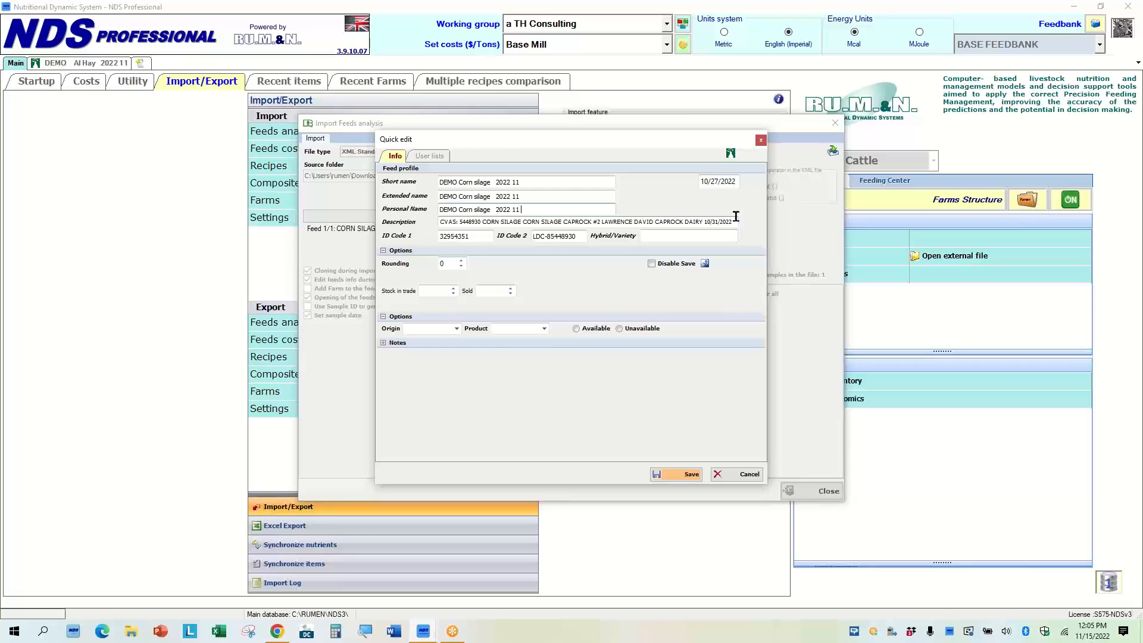
# Clear the description field and save the quick edit.
pyautogui.moveTo(735, 222); pyautogui.dragTo(376, 246)
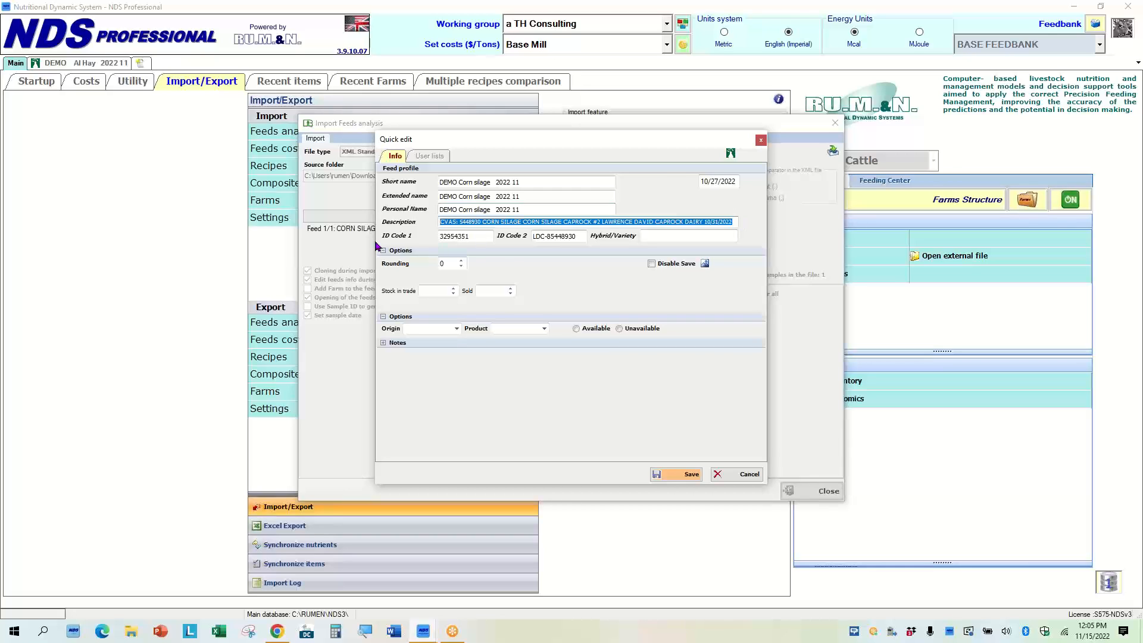
pyautogui.press('Delete')
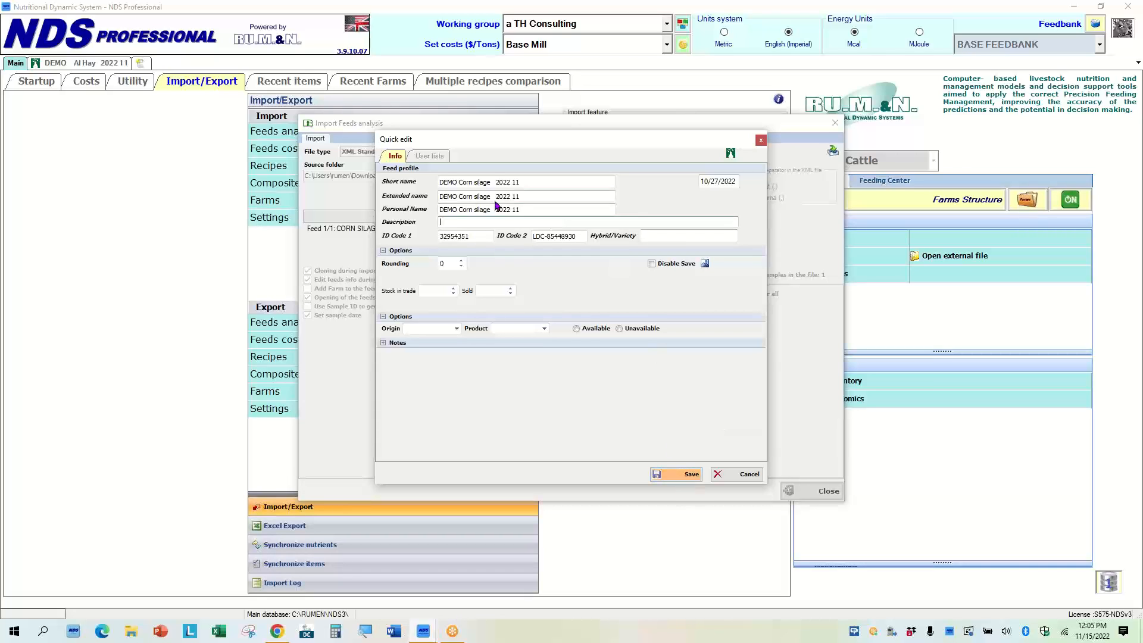
pyautogui.click(684, 476)
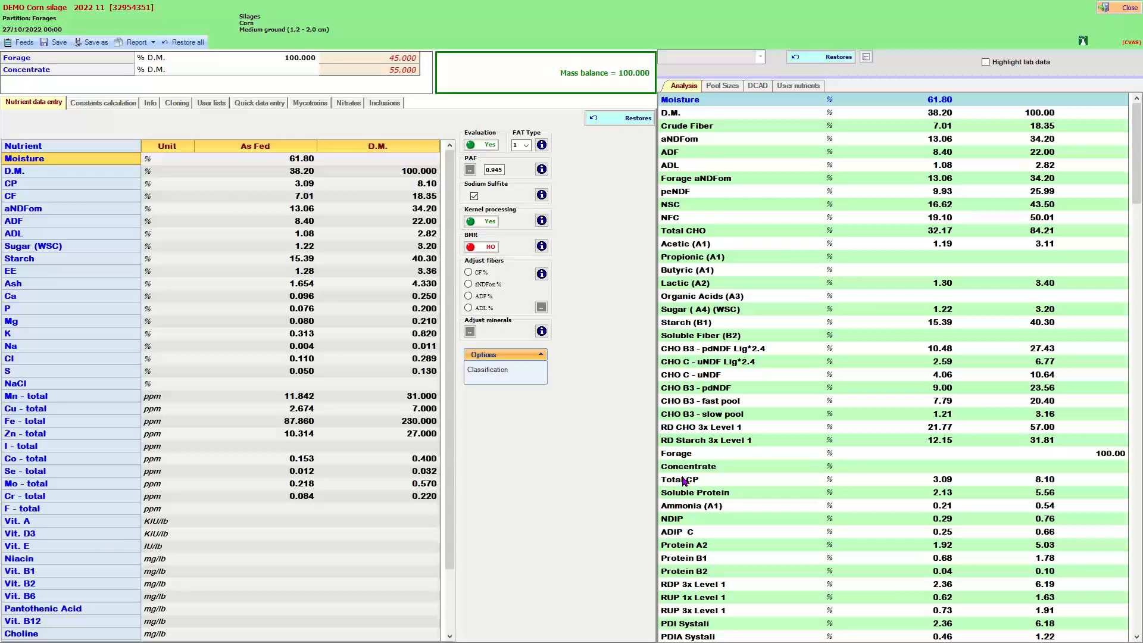
# Open the feed classification and close it without changes.
pyautogui.click(494, 371)
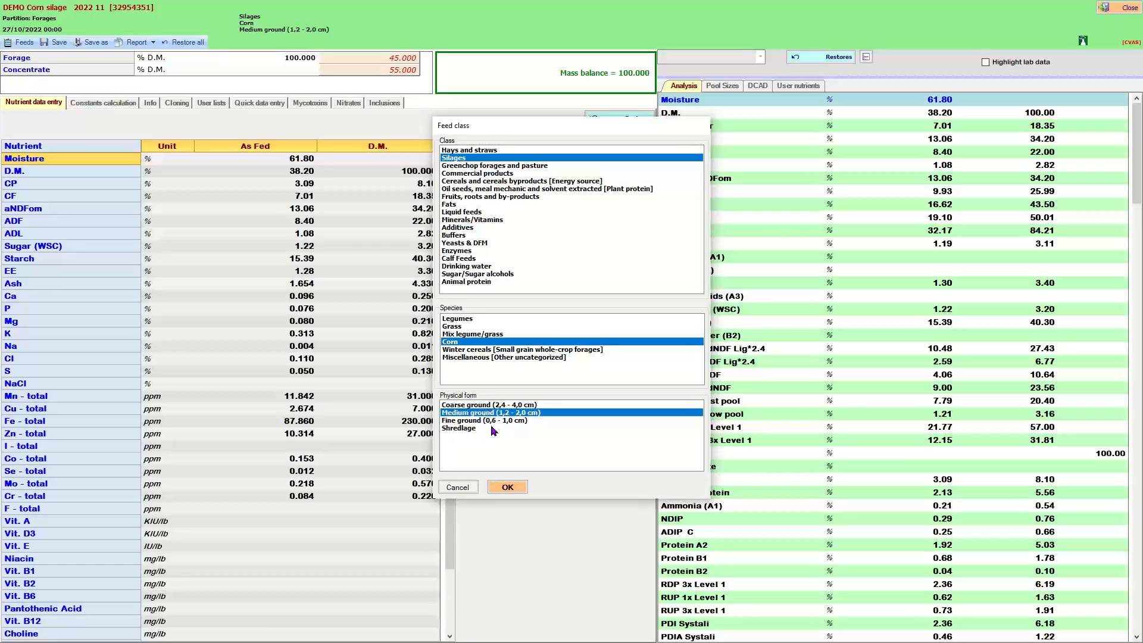
pyautogui.click(458, 488)
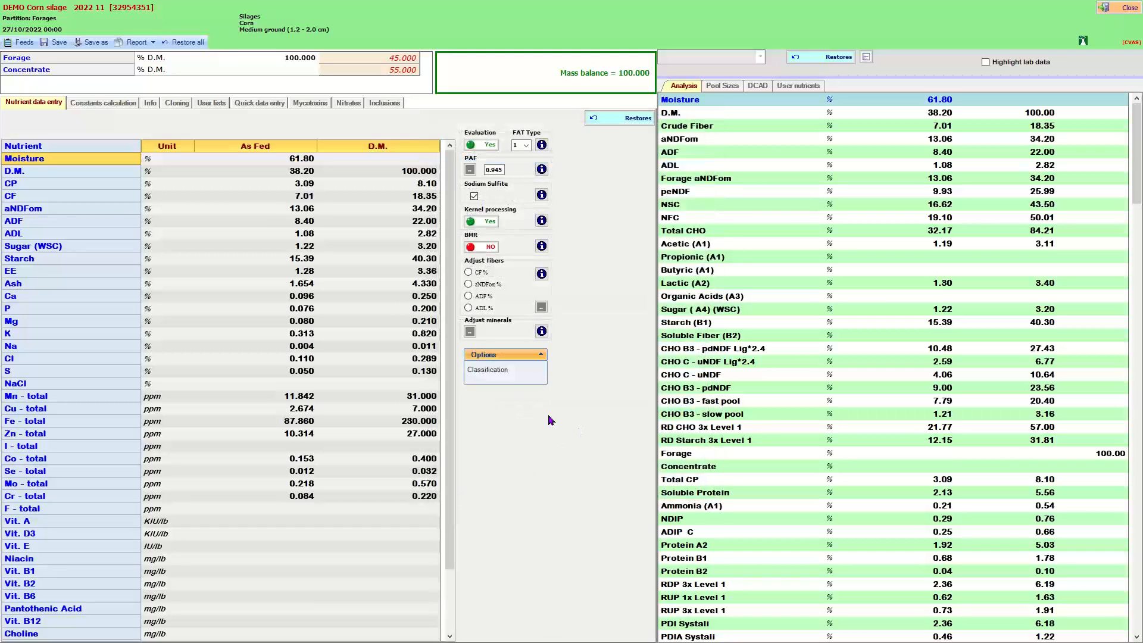
# Review the imported nutrient values and mass balance, then open the carbohydrate constants calculation.
pyautogui.click(296, 174)
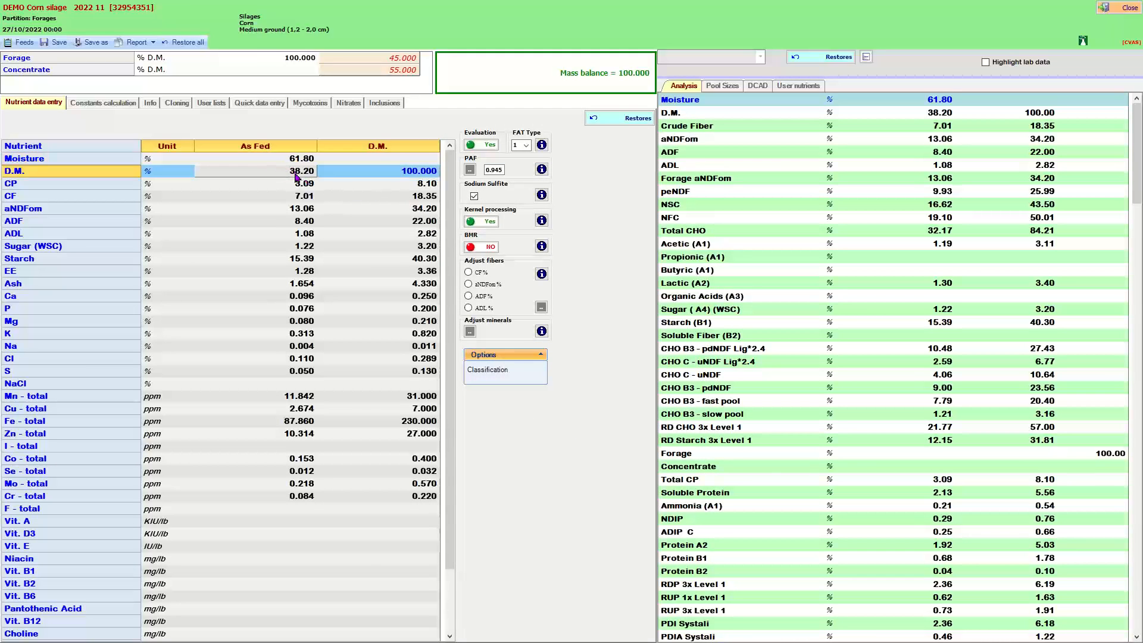
pyautogui.click(423, 212)
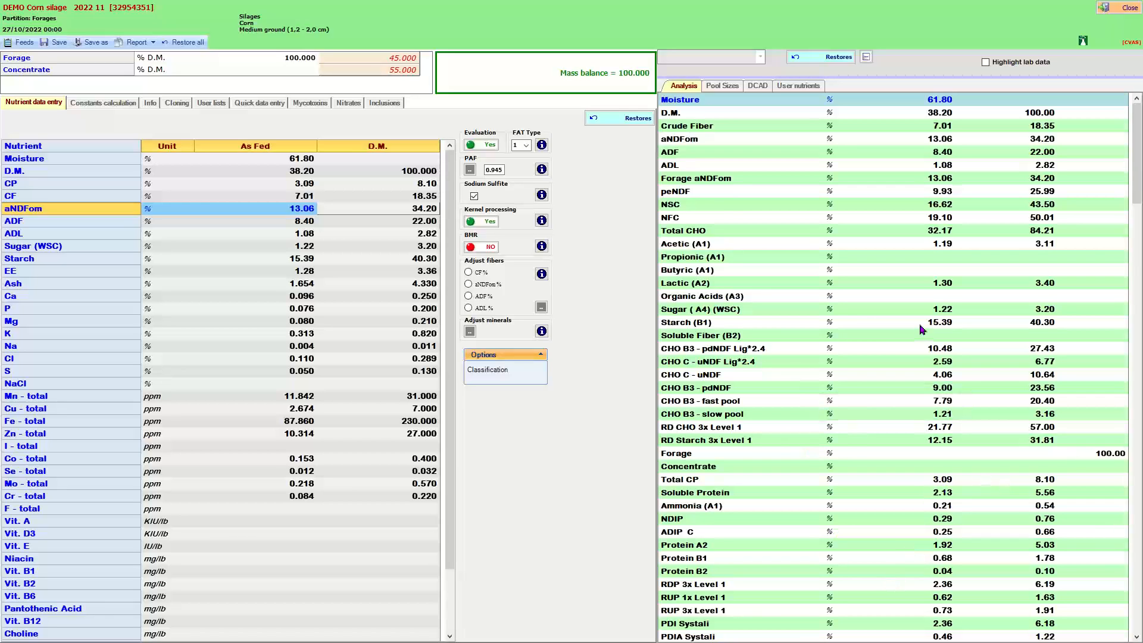
pyautogui.click(1033, 322)
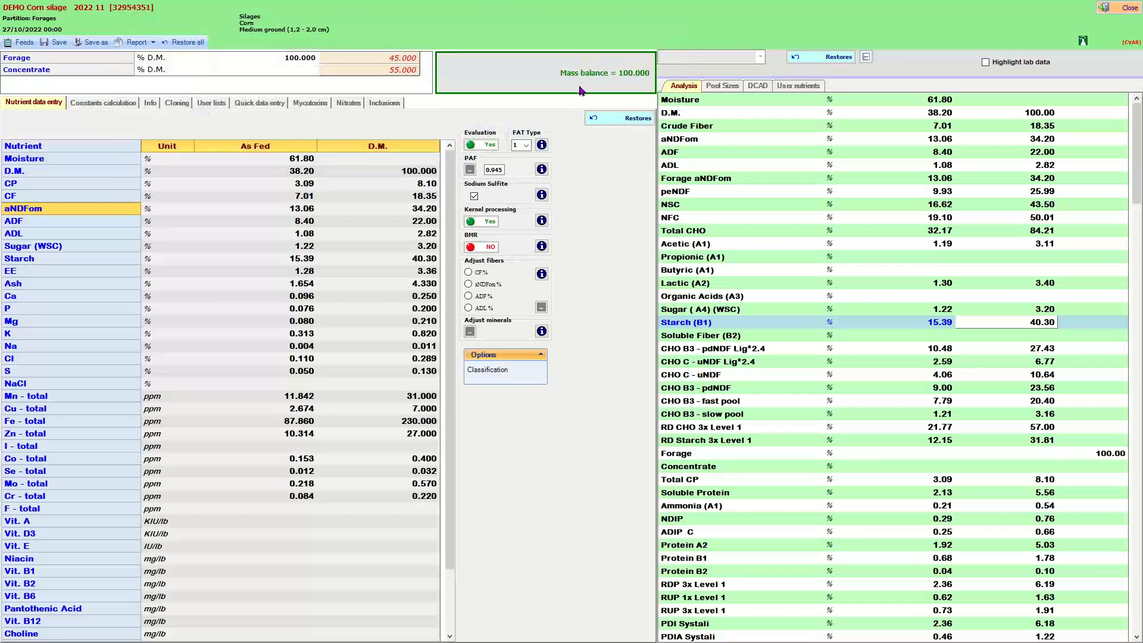
pyautogui.moveTo(584, 69)
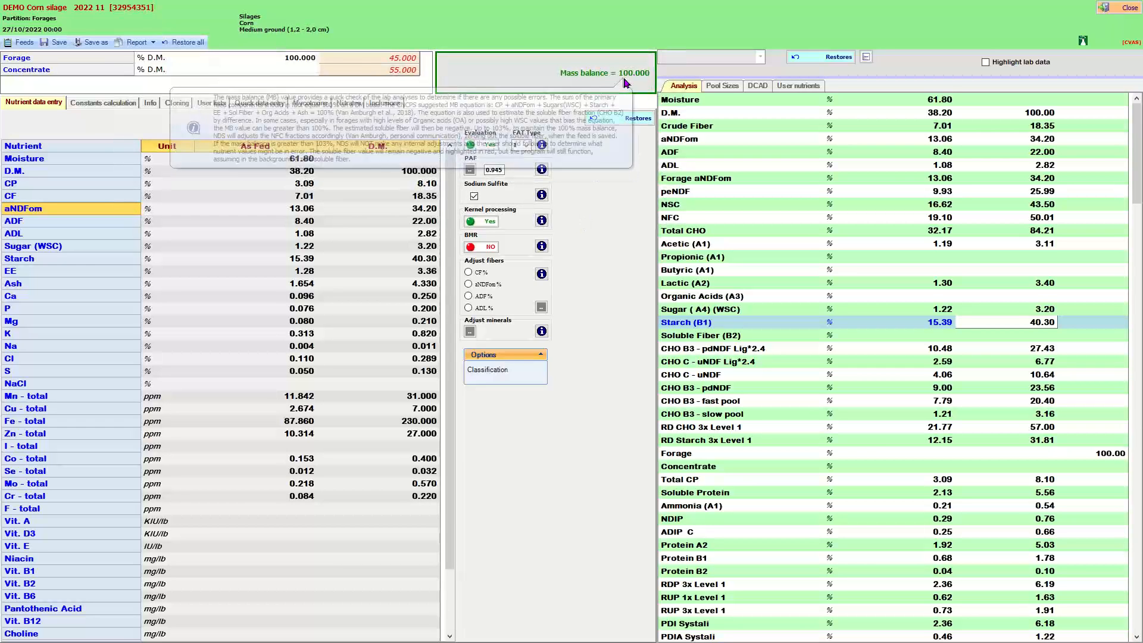
pyautogui.click(95, 107)
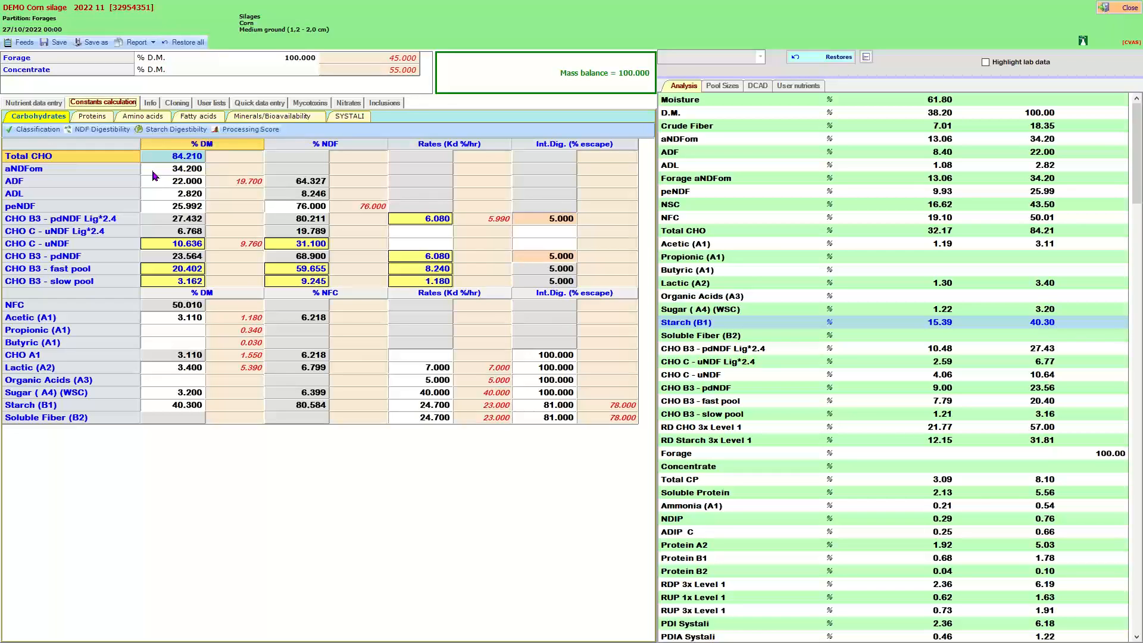
# Examine the carbohydrate fractions, their %NDF values and degradation rates in the constants table.
pyautogui.click(309, 208)
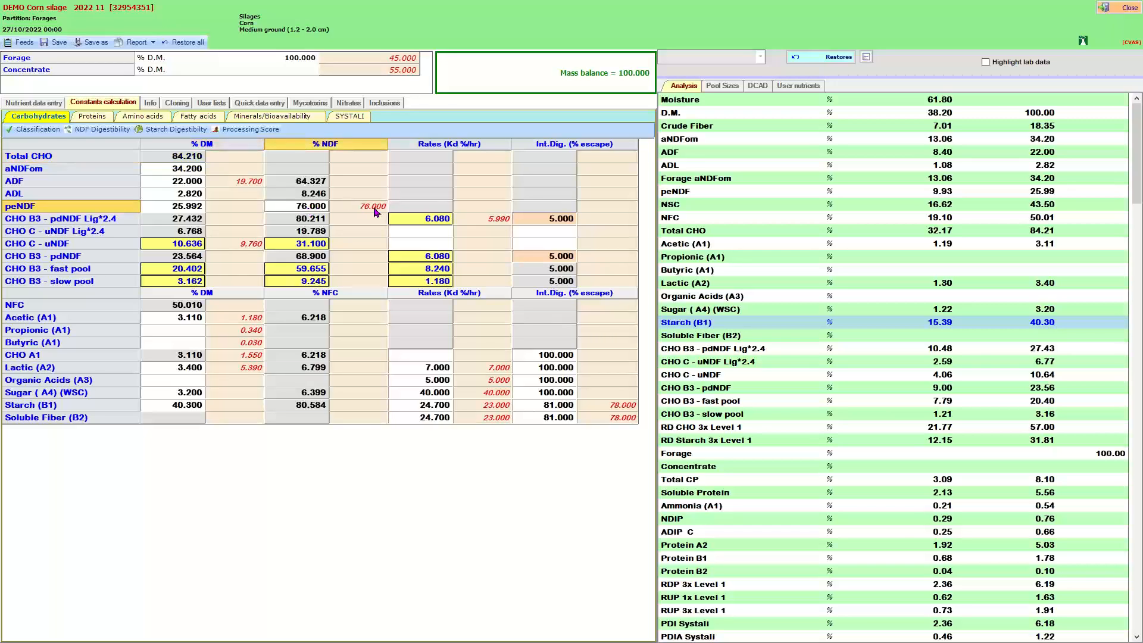
pyautogui.click(374, 209)
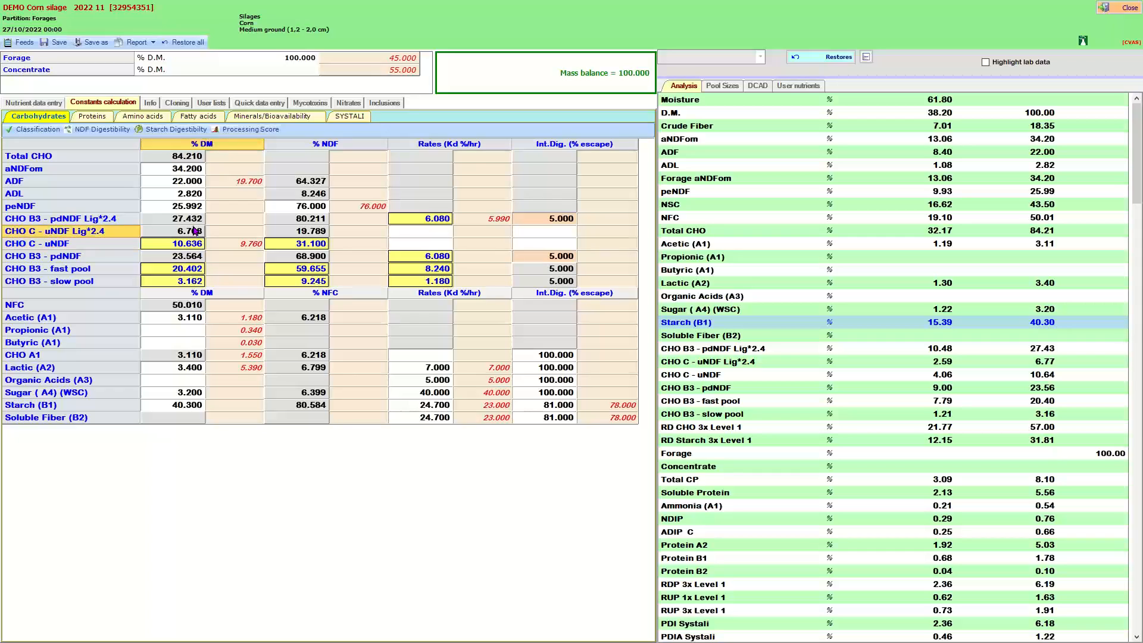
pyautogui.click(194, 246)
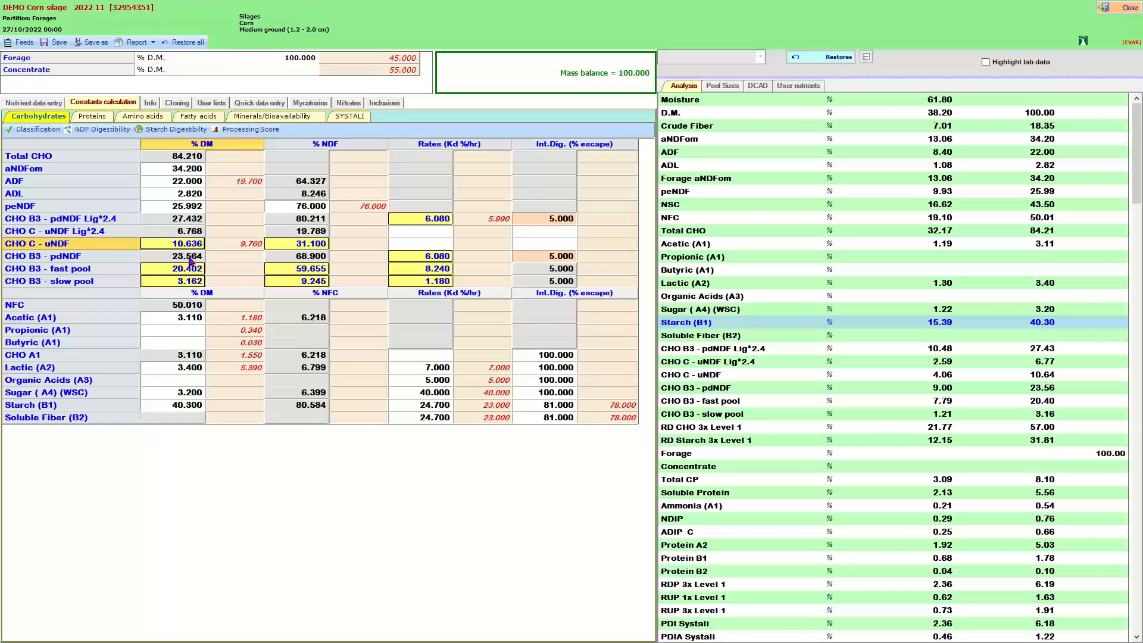
pyautogui.click(189, 260)
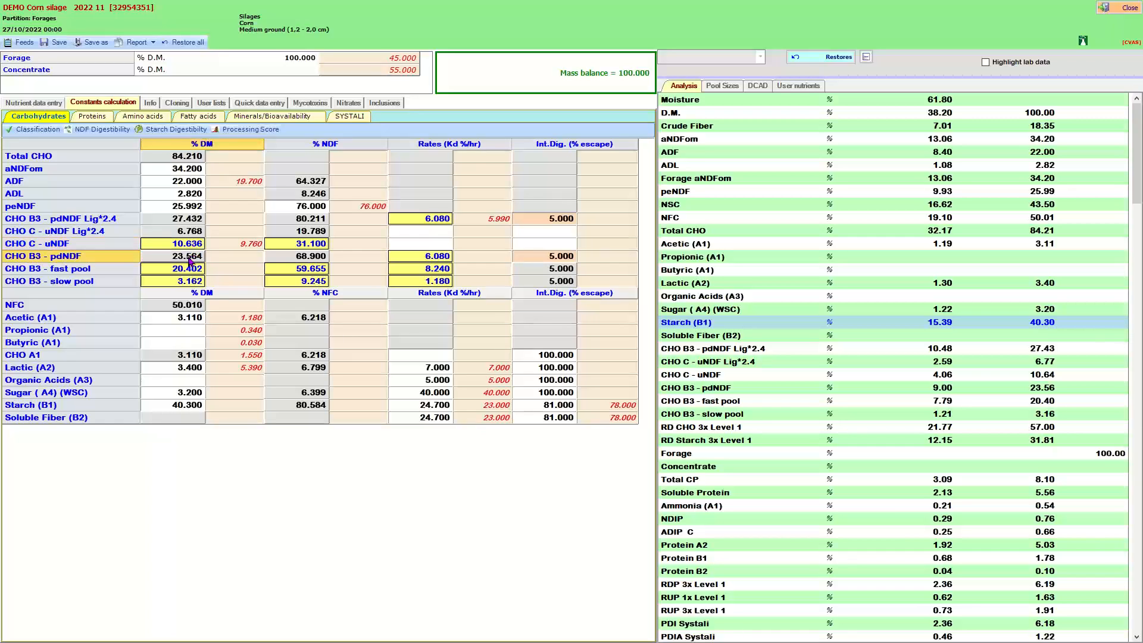
pyautogui.click(194, 220)
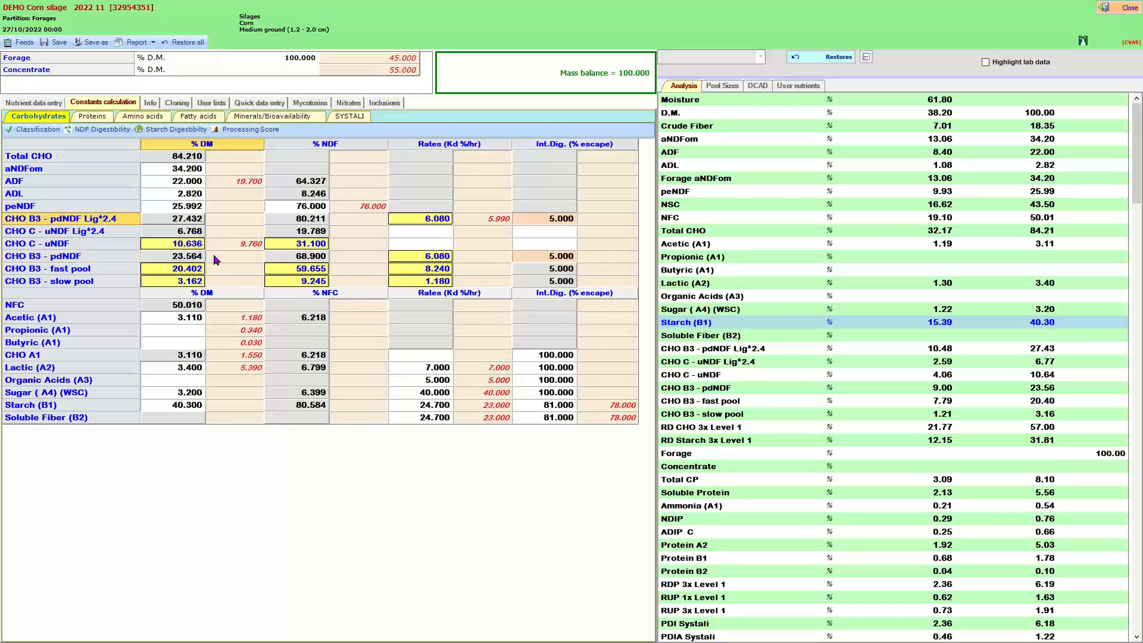
pyautogui.click(438, 221)
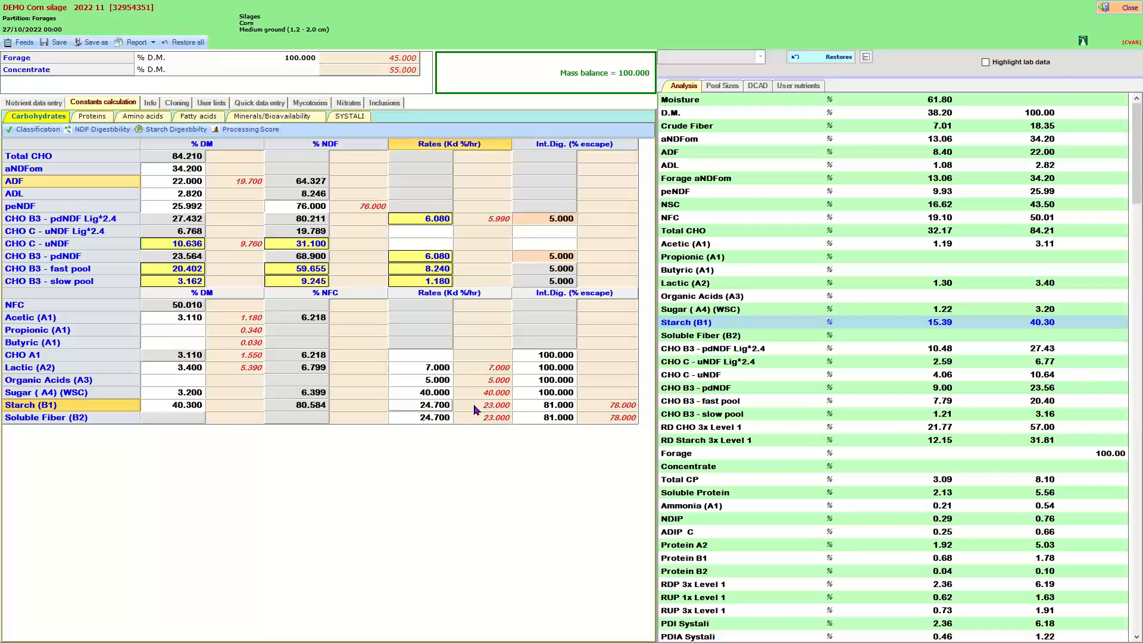
# Set the starch and soluble fiber degradation rates to 23 %/hr and their intestinal digestibility to 78 %.
pyautogui.click(493, 406)
pyautogui.moveTo(489, 405); pyautogui.dragTo(440, 408)
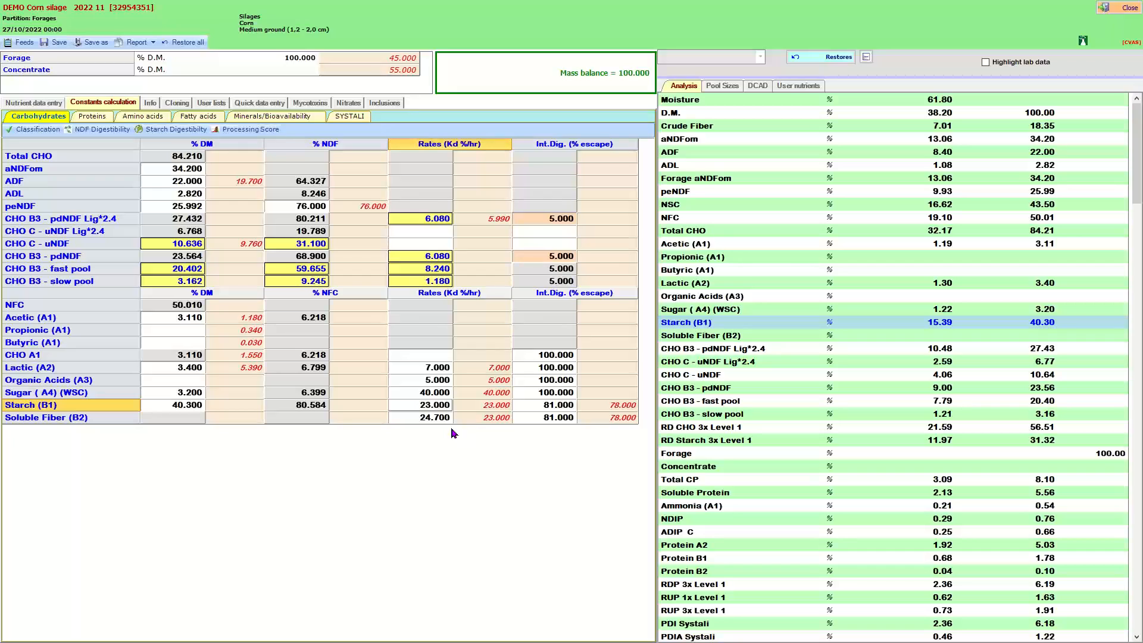
pyautogui.click(488, 418)
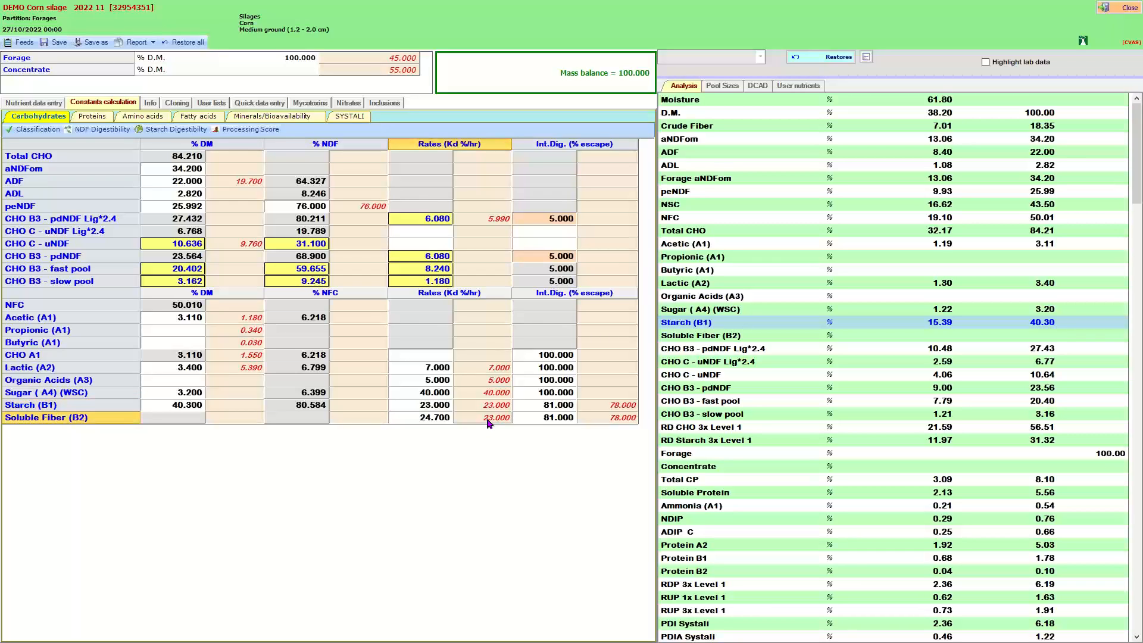
pyautogui.doubleClick(442, 420)
pyautogui.click(619, 405)
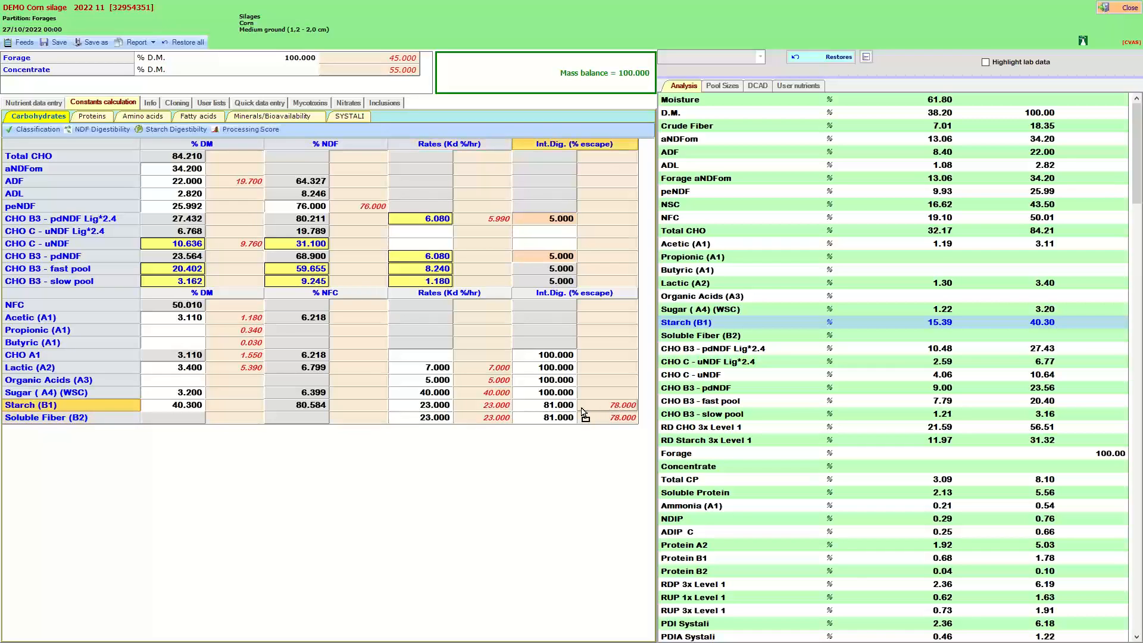
pyautogui.moveTo(566, 408)
pyautogui.mouseDown()
pyautogui.moveTo(578, 420)
pyautogui.moveTo(566, 424)
pyautogui.mouseUp()
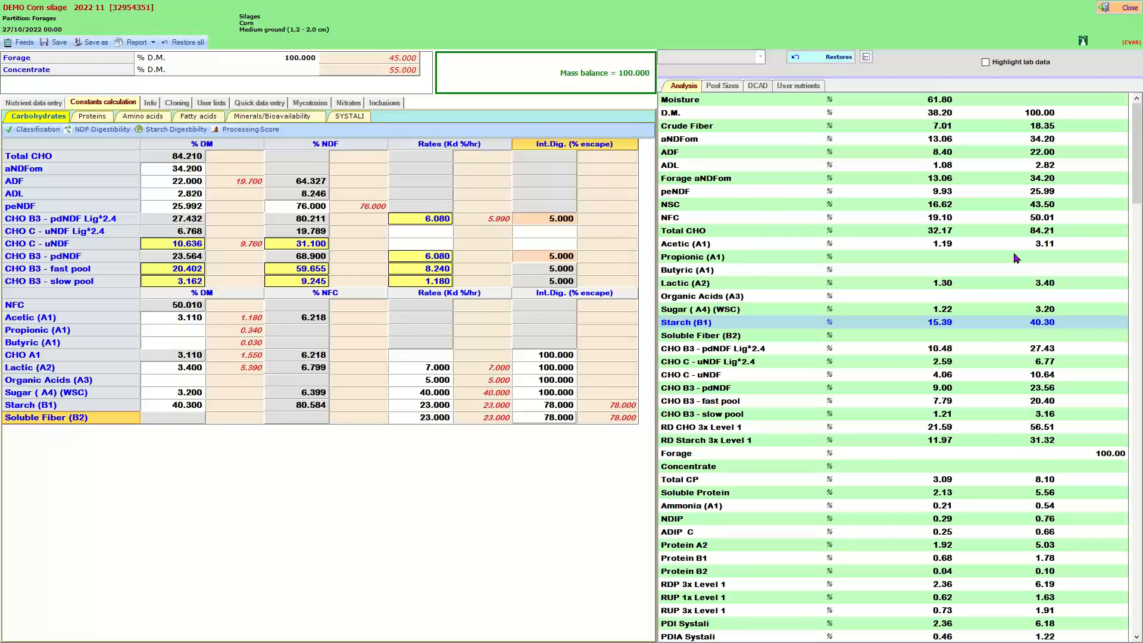
# Open the NDF digestibility calculation and view the residual and digestible NDF charts enlarged.
pyautogui.click(108, 131)
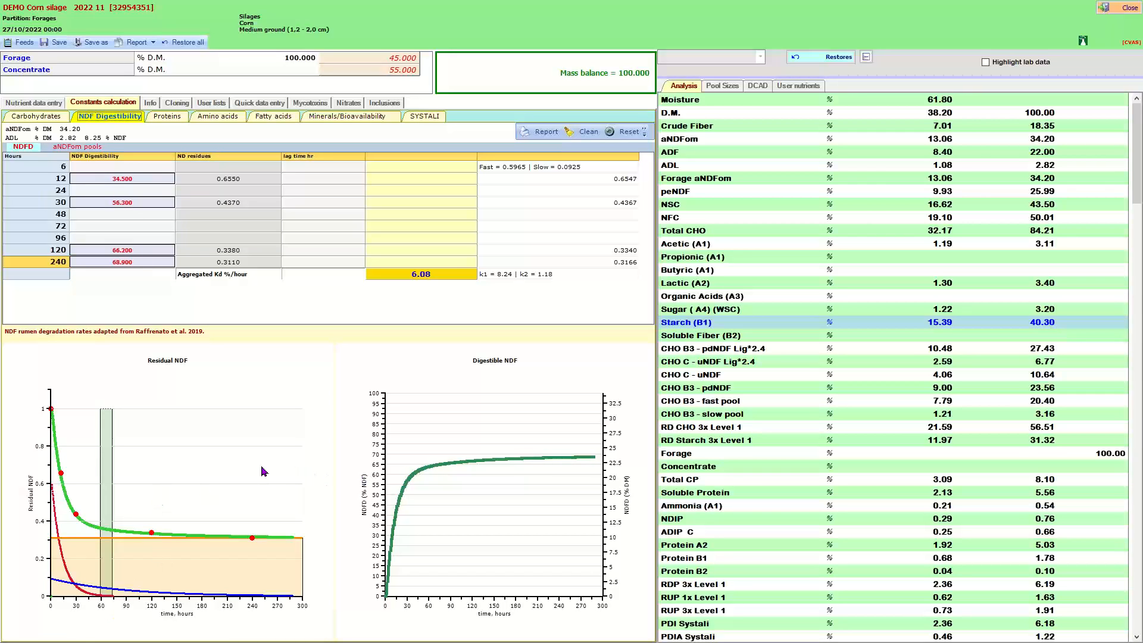
pyautogui.click(183, 470)
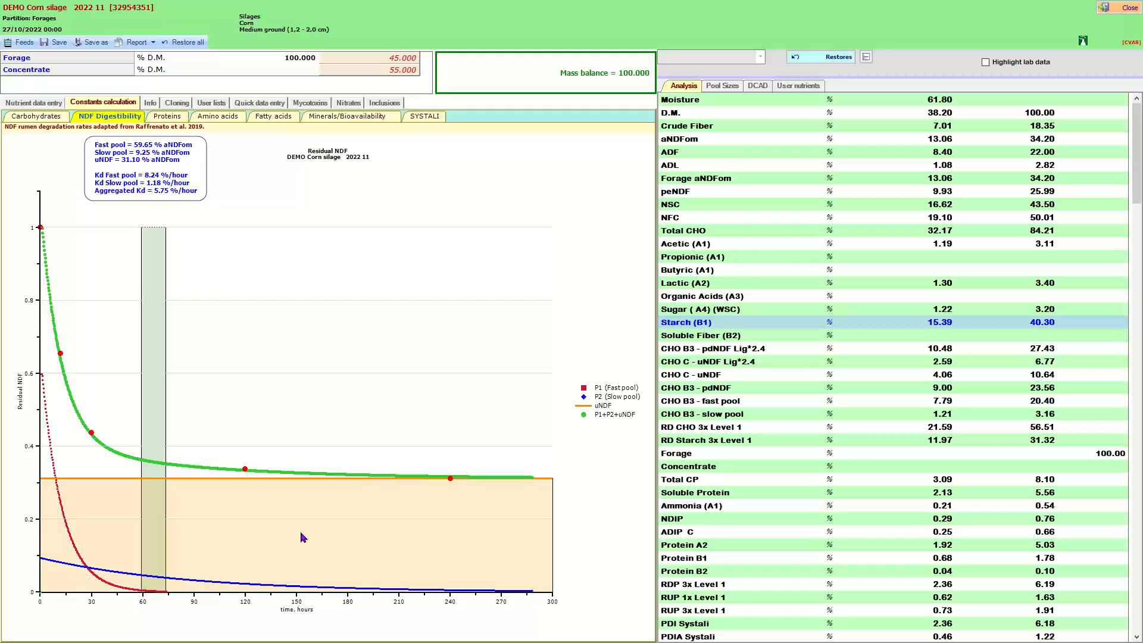
pyautogui.click(313, 372)
pyautogui.click(466, 499)
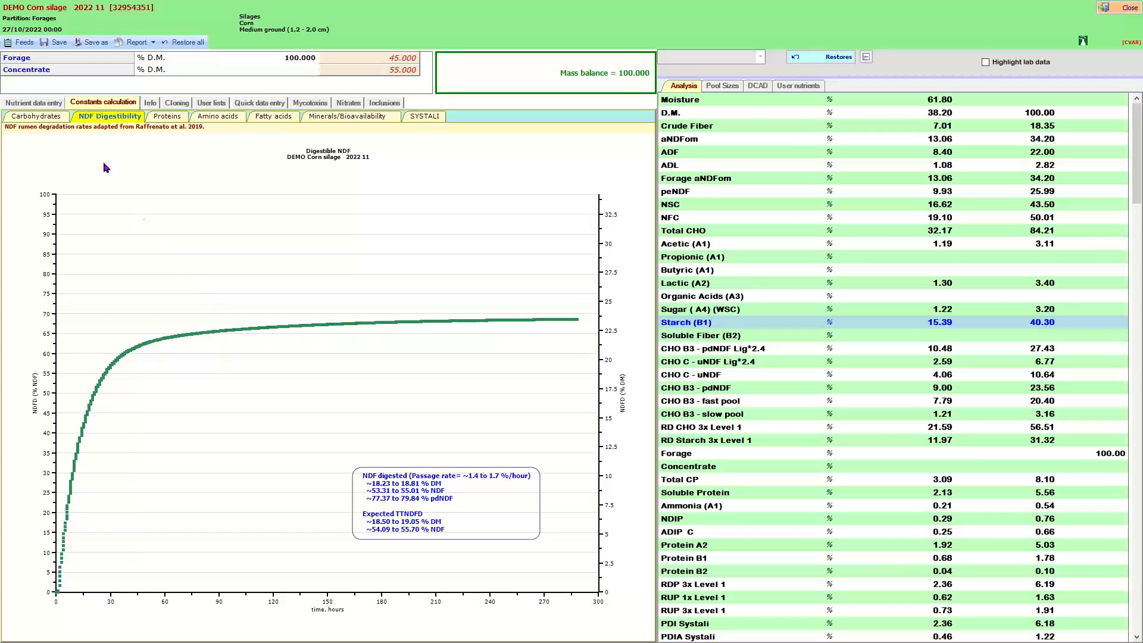
pyautogui.click(182, 261)
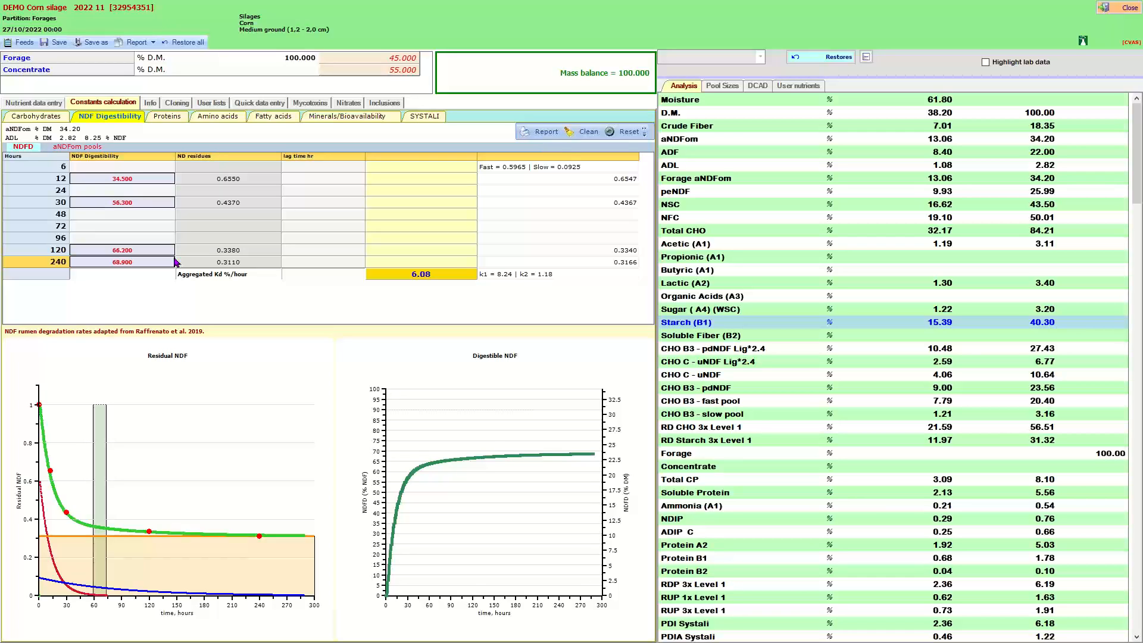
# Open the starch digestibility calculation and enter a 7-hour starch digestibility of 75 %, then 85 %.
pyautogui.click(1042, 325)
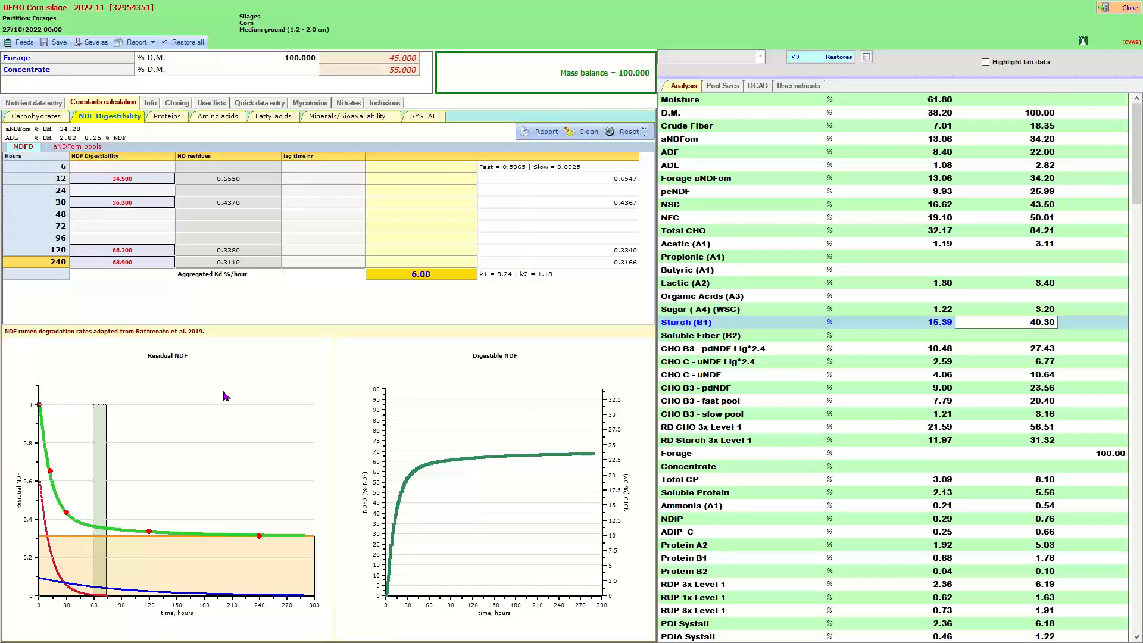
pyautogui.click(48, 116)
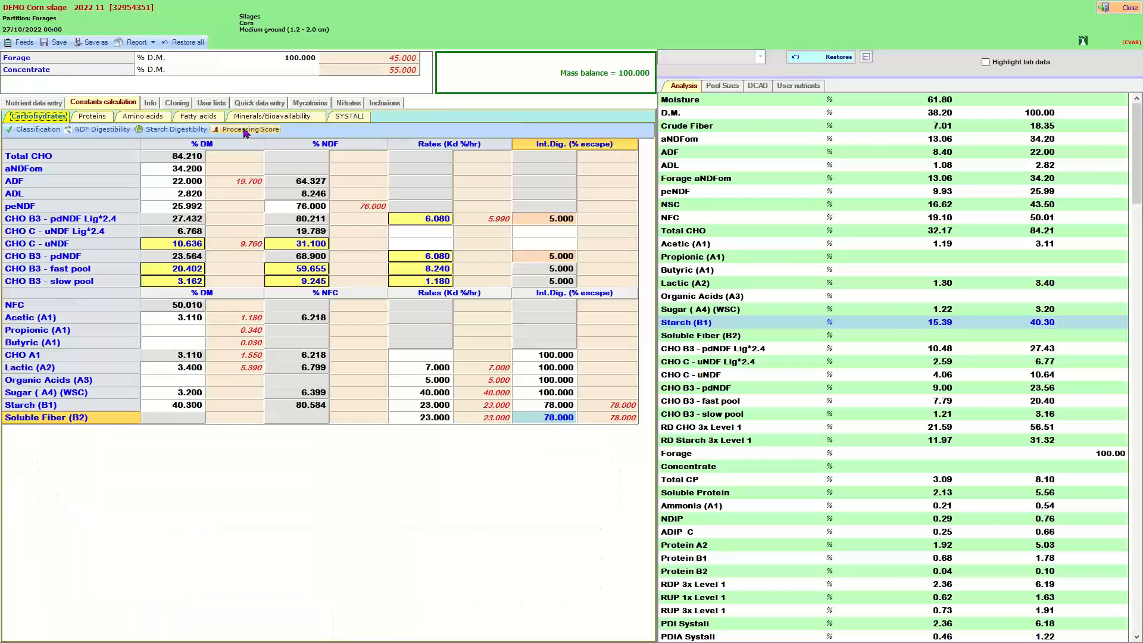
pyautogui.click(174, 130)
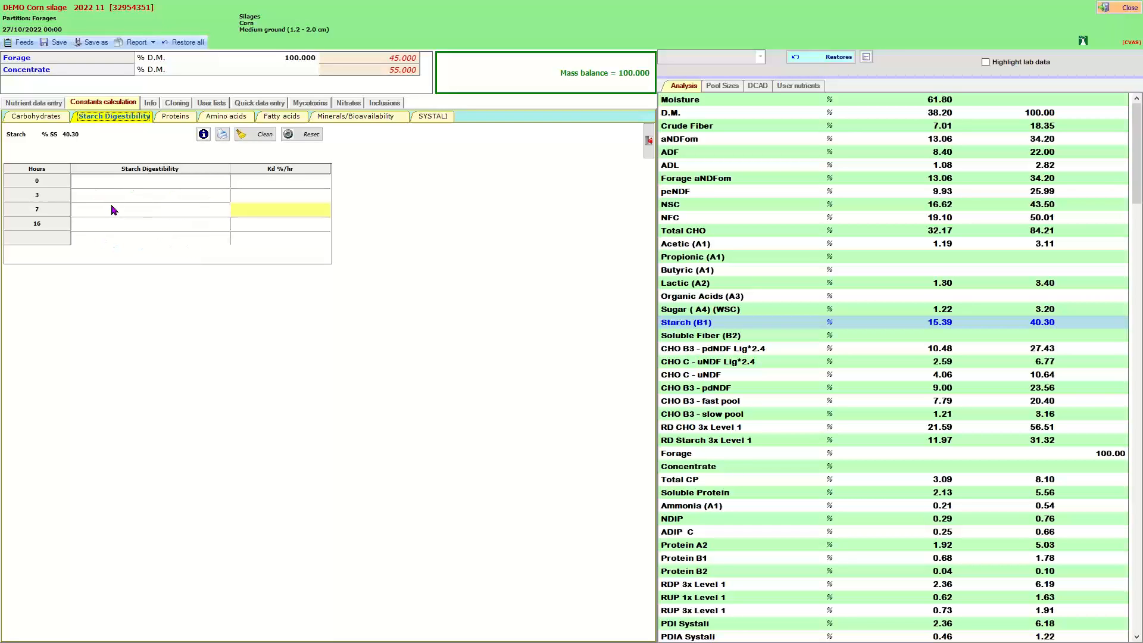
pyautogui.click(140, 213)
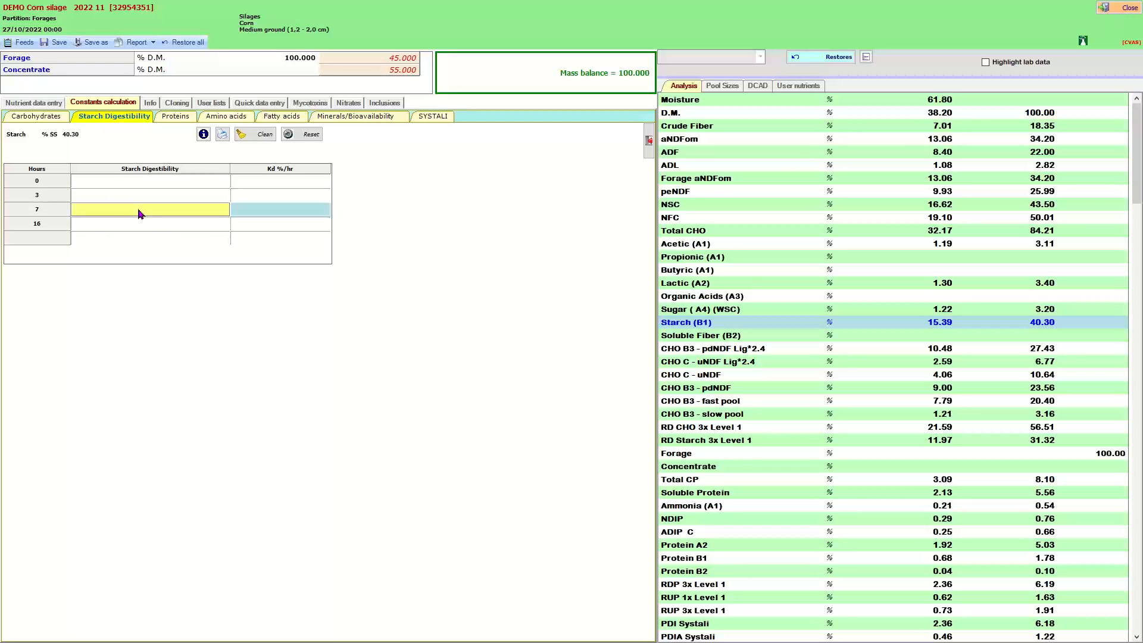
pyautogui.write('75')
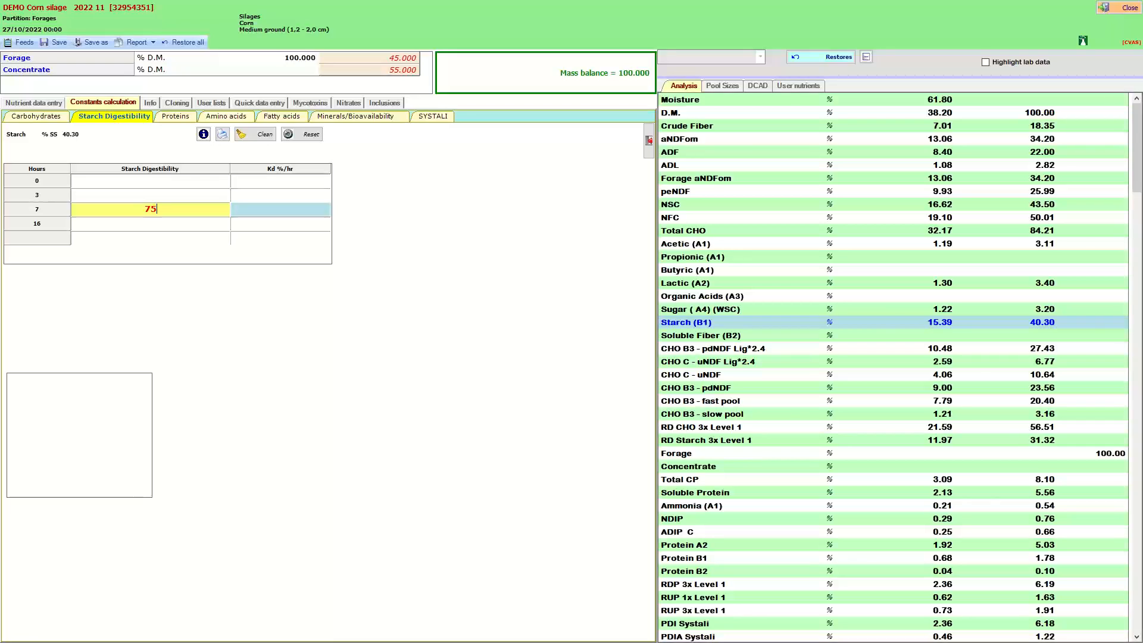
pyautogui.press('Return')
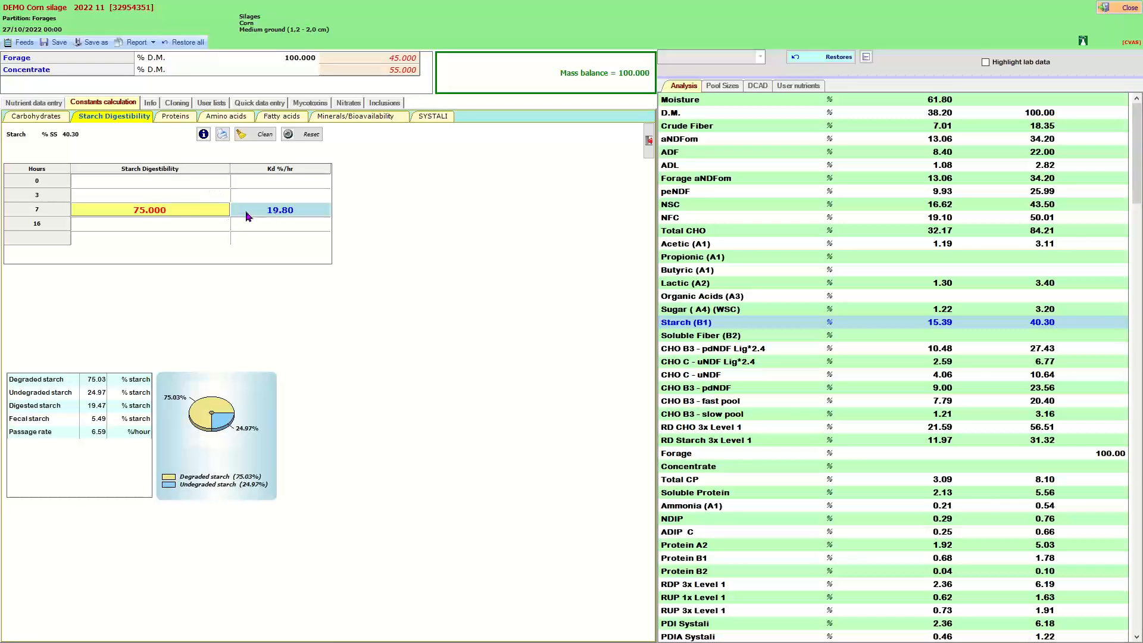
pyautogui.click(178, 216)
pyautogui.write('85')
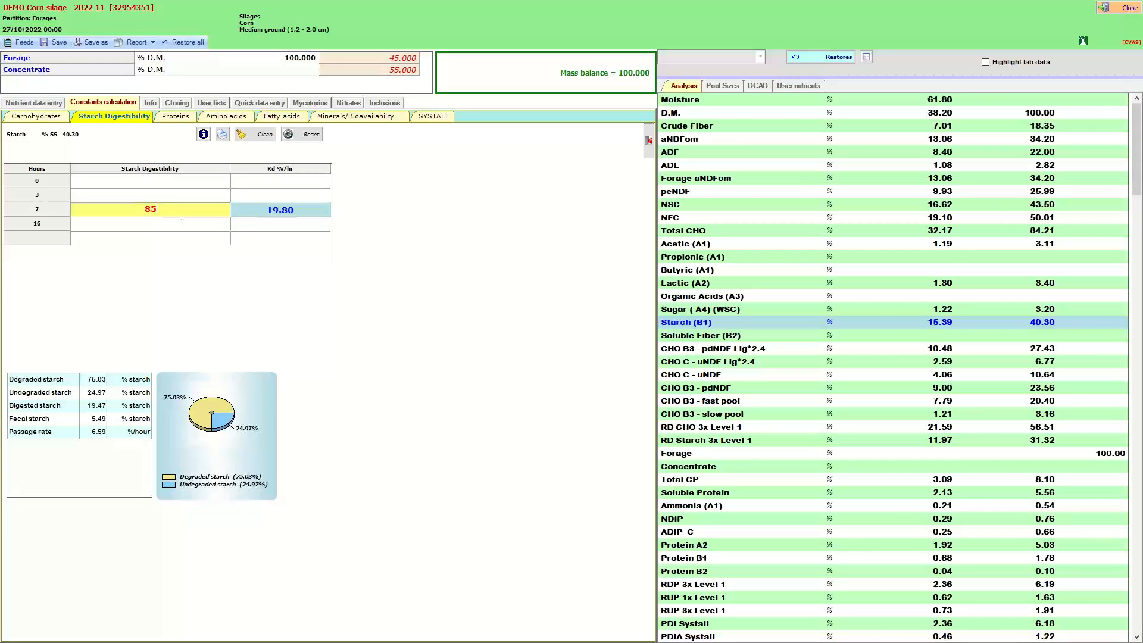
pyautogui.press('Return')
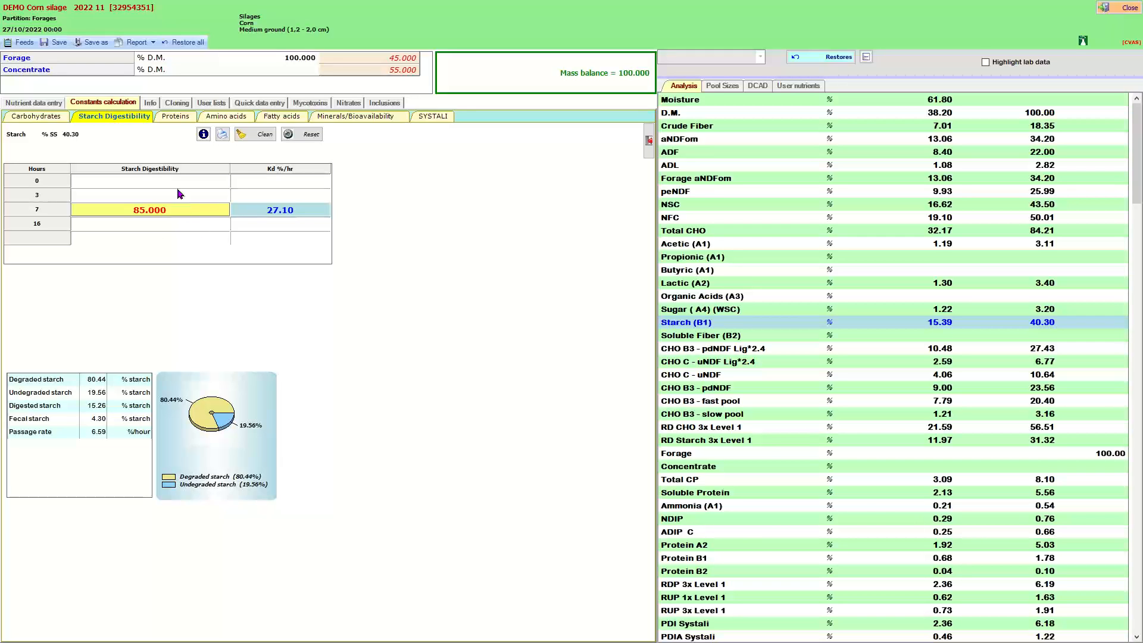
# Reset the starch digestibility data and restore the starch degradation rate to 23 %/hr.
pyautogui.click(311, 136)
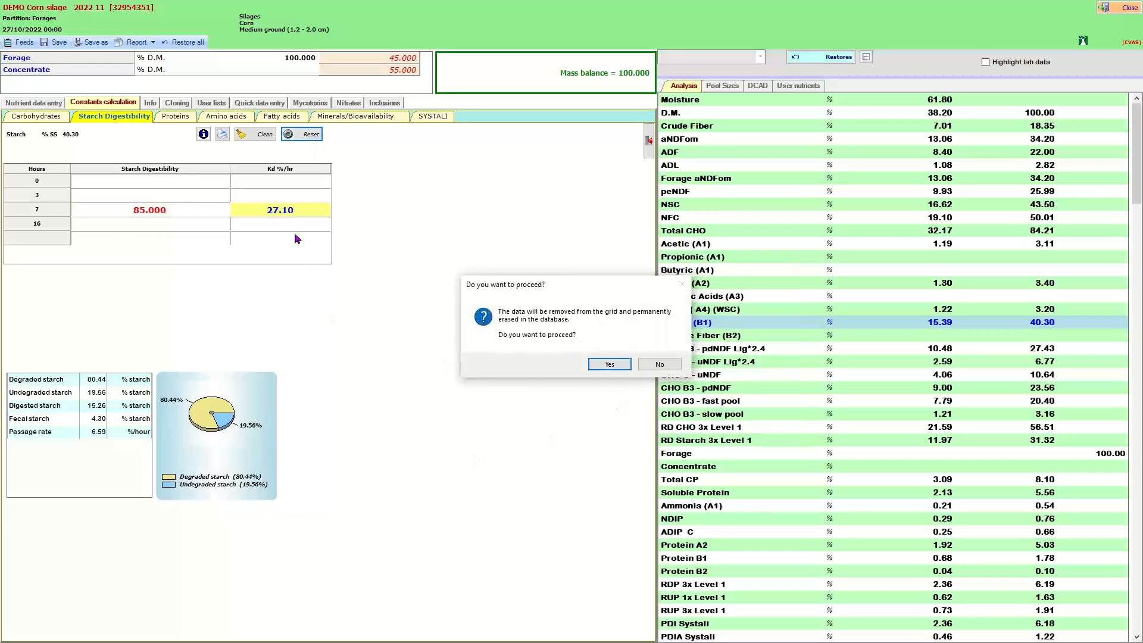
pyautogui.click(605, 366)
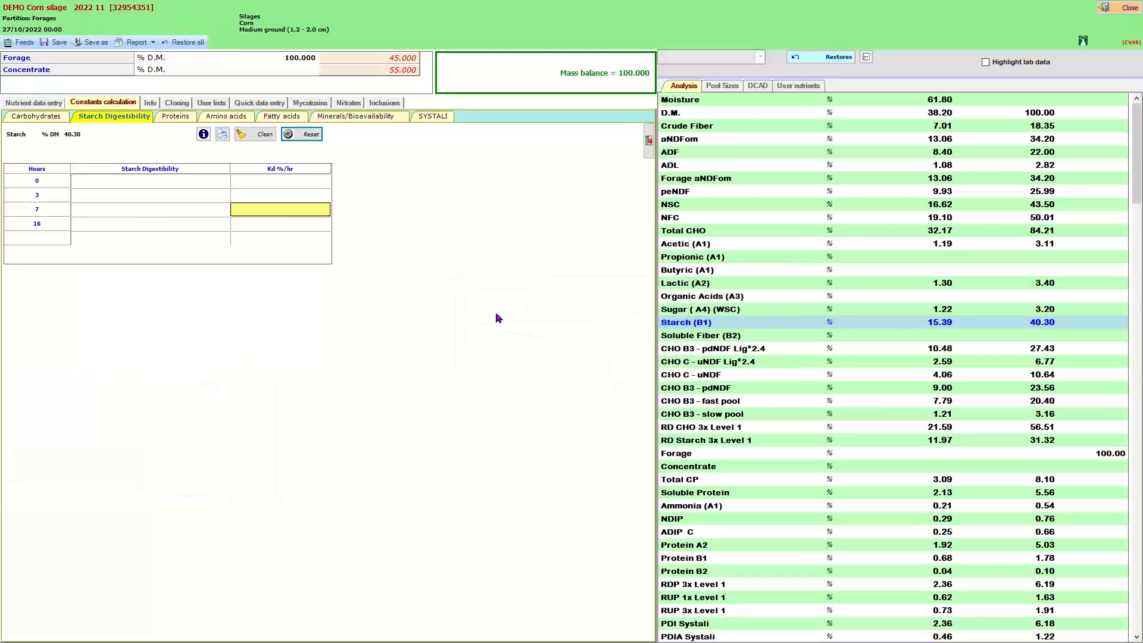
pyautogui.click(29, 117)
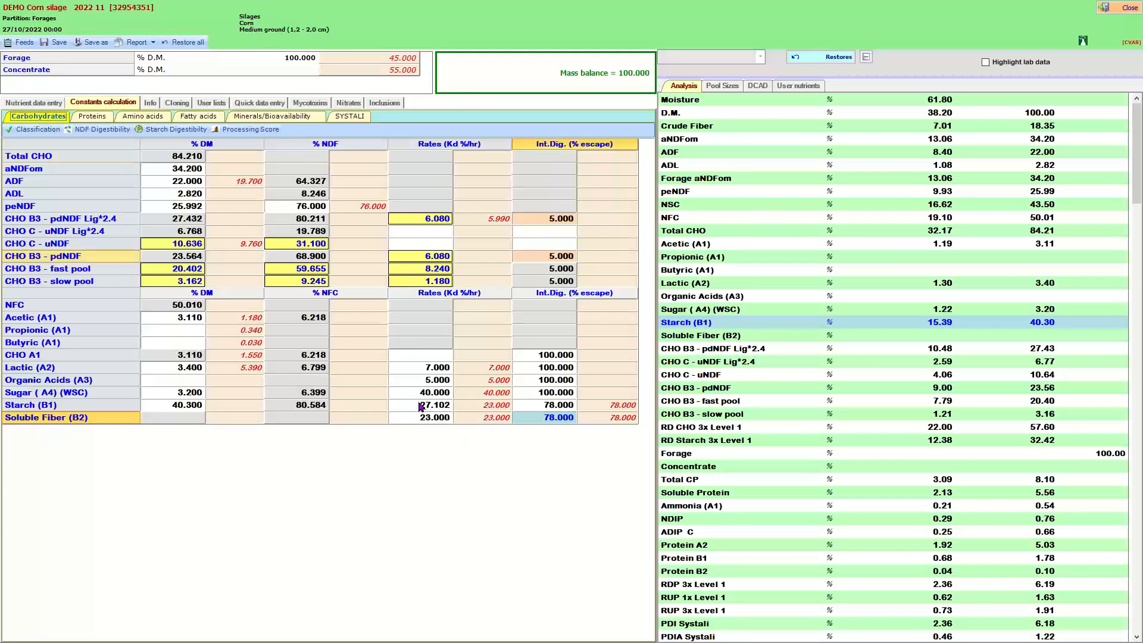
pyautogui.click(495, 406)
pyautogui.moveTo(435, 408); pyautogui.dragTo(434, 408)
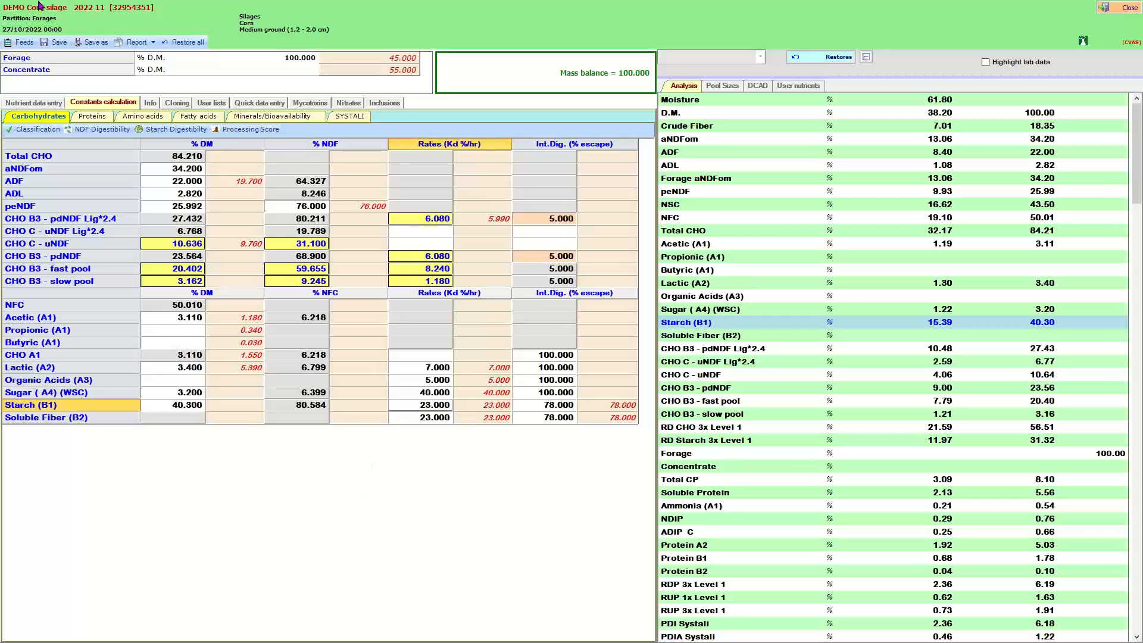
# Save and close the corn silage feed, dismissing the import completion notice.
pyautogui.click(60, 43)
pyautogui.click(1119, 13)
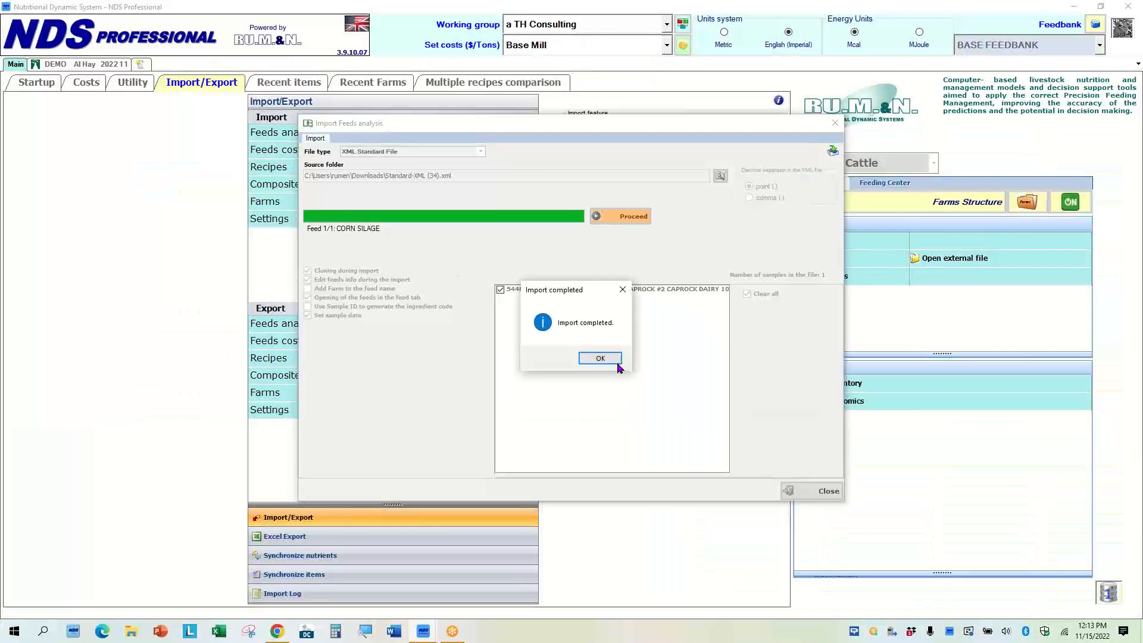
pyautogui.click(599, 358)
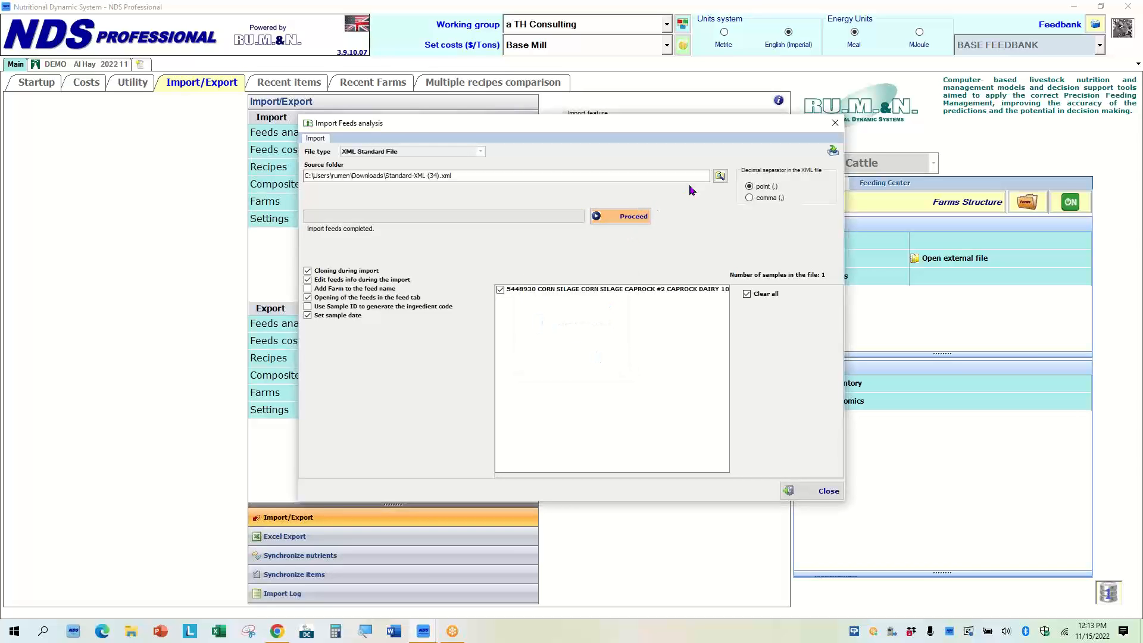
# Select the sorghum_slg_Sorghumsudan_silage XML file and proceed with importing it.
pyautogui.click(720, 176)
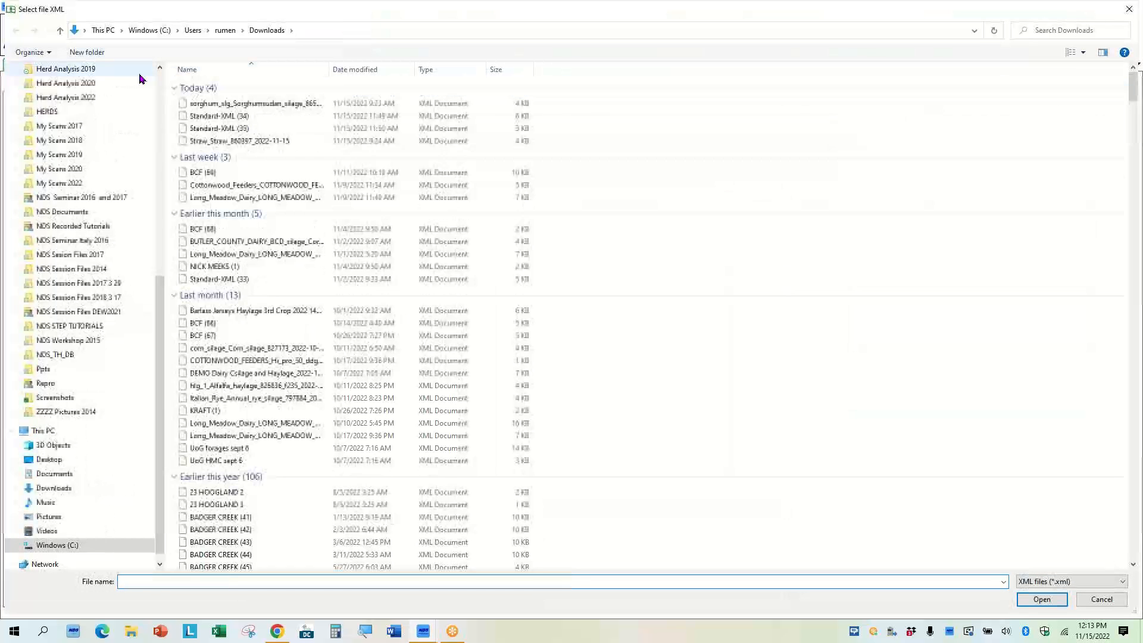
pyautogui.click(248, 106)
pyautogui.doubleClick(247, 105)
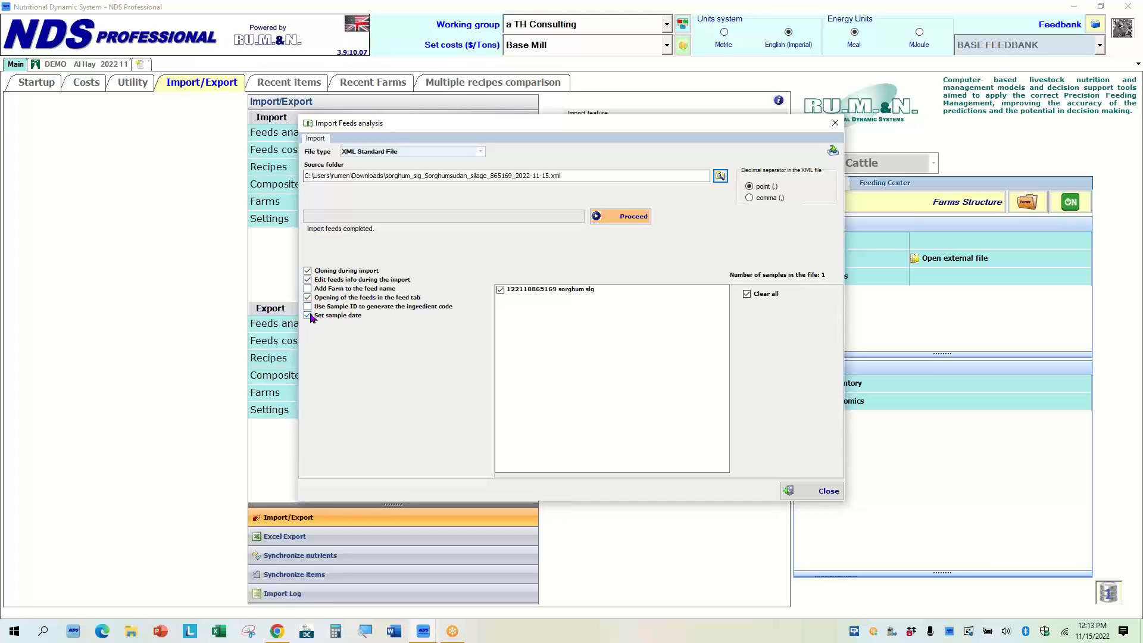
pyautogui.click(627, 217)
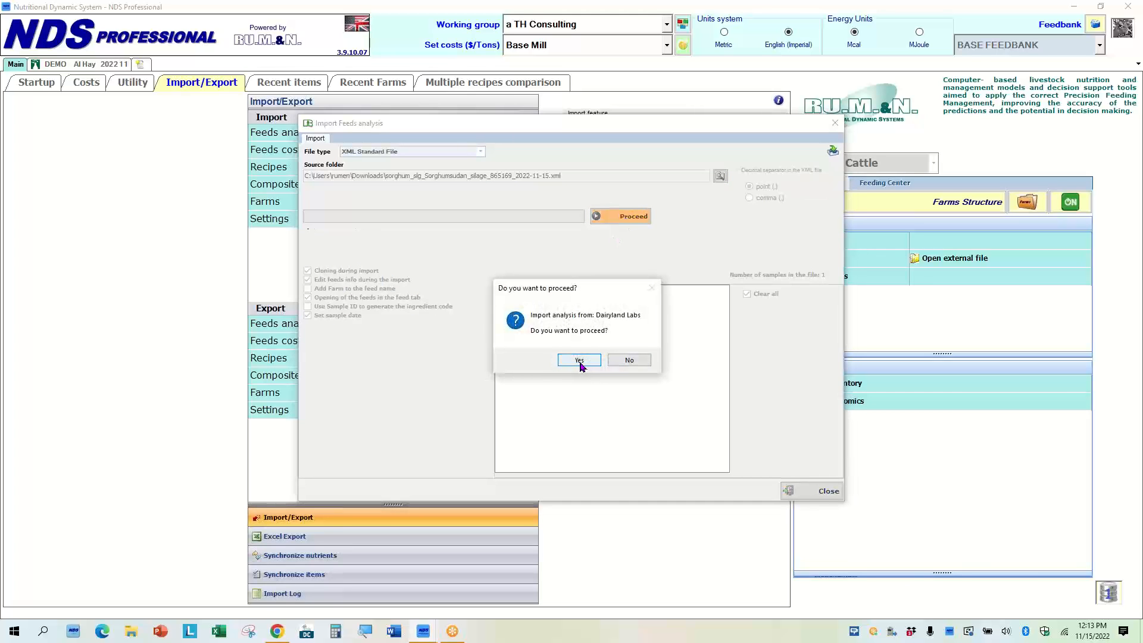
pyautogui.click(578, 361)
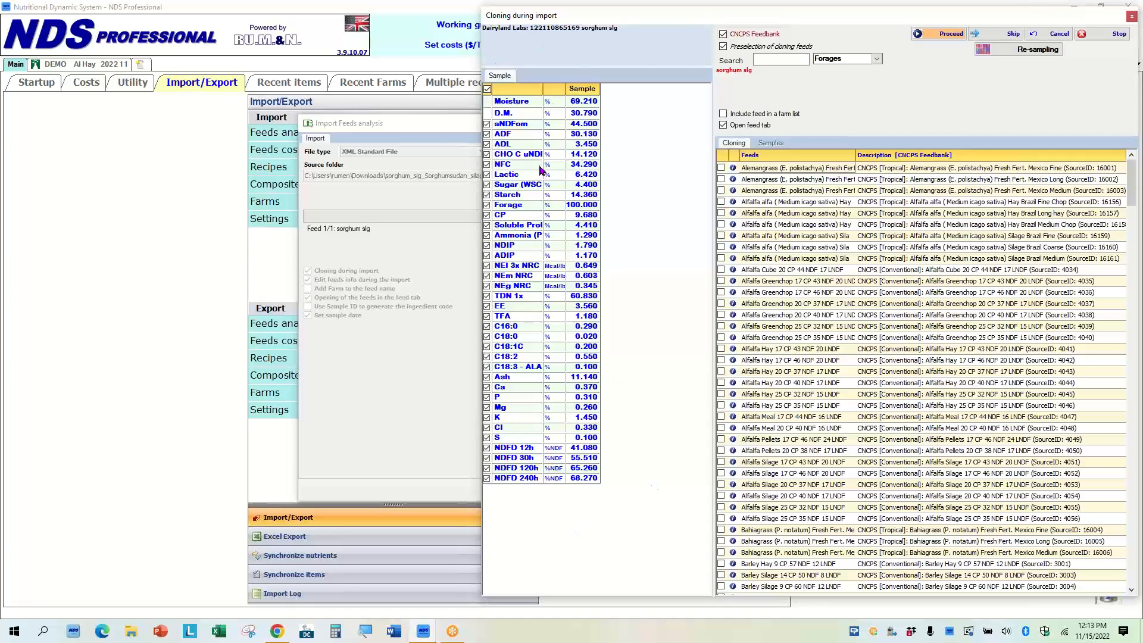
# Switch the cloning candidates from CNCPS Feedbank to the full feed library without preselection and search it for sorghum.
pyautogui.click(724, 35)
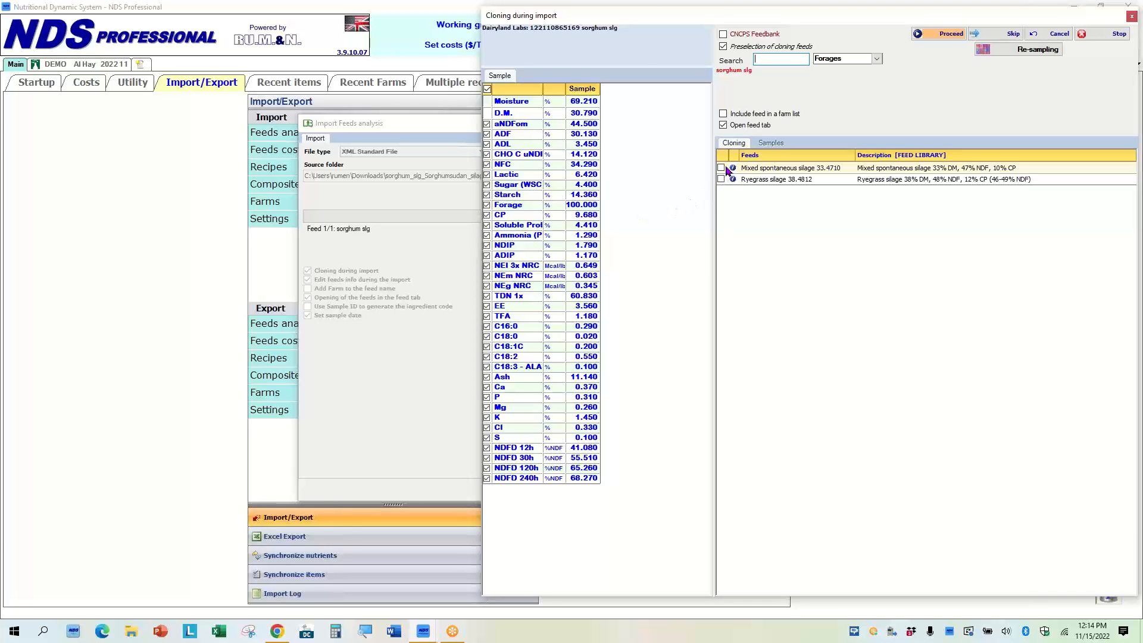
pyautogui.click(724, 47)
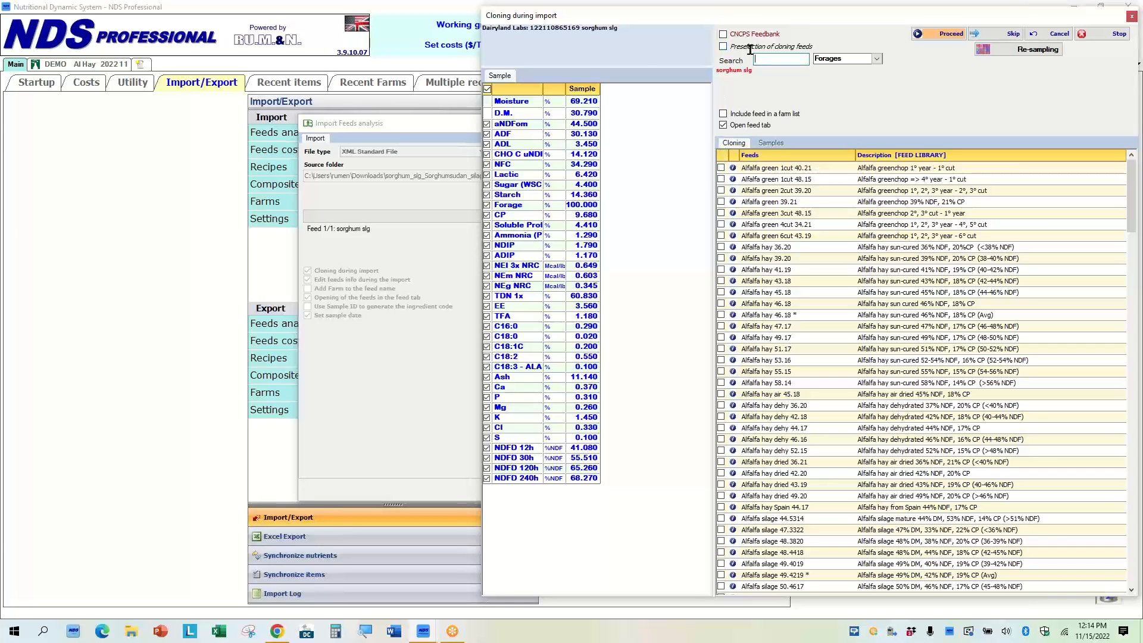
pyautogui.write('s')
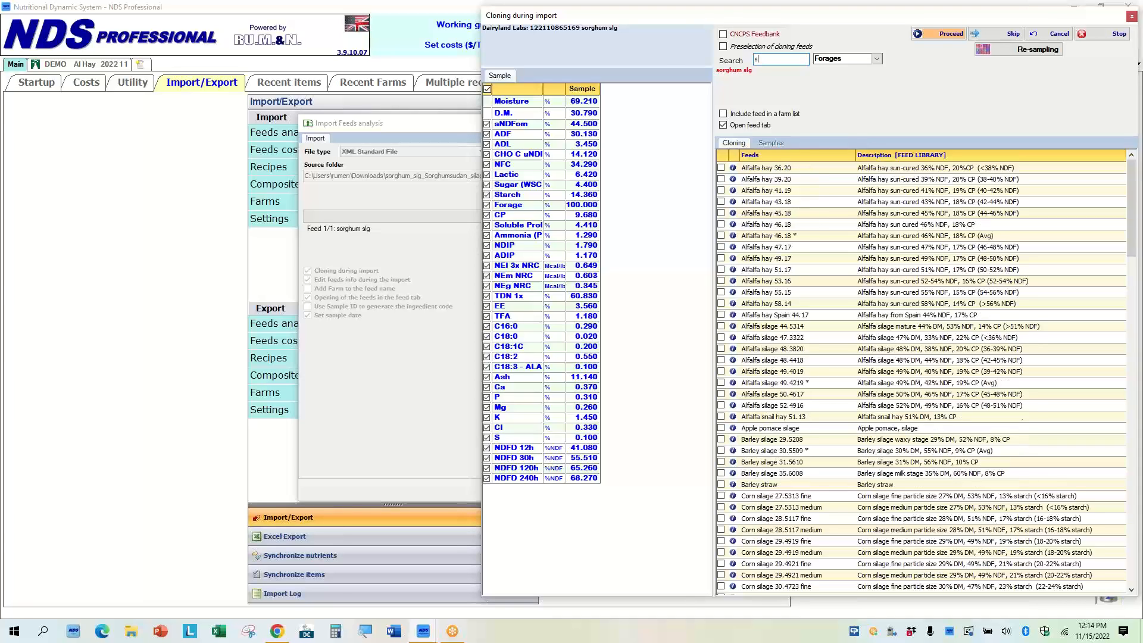
pyautogui.write('orghum')
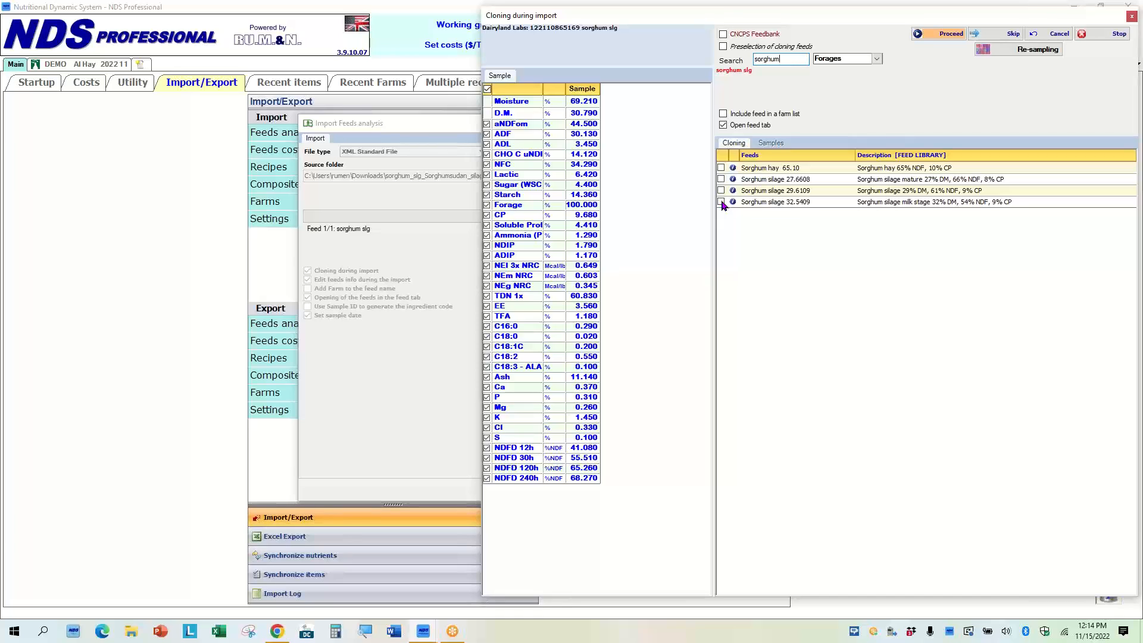
# Re-enable preselection of cloning feeds, clear the search, and clone the sample from Mixed spontaneous silage 33.4710.
pyautogui.click(724, 47)
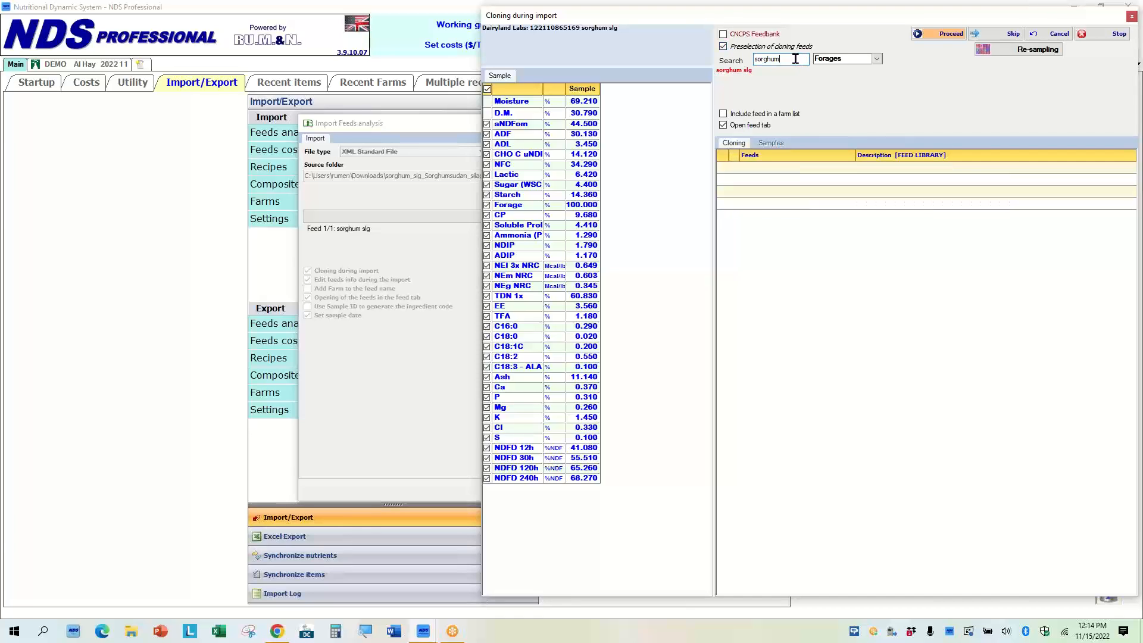
pyautogui.press('Delete')
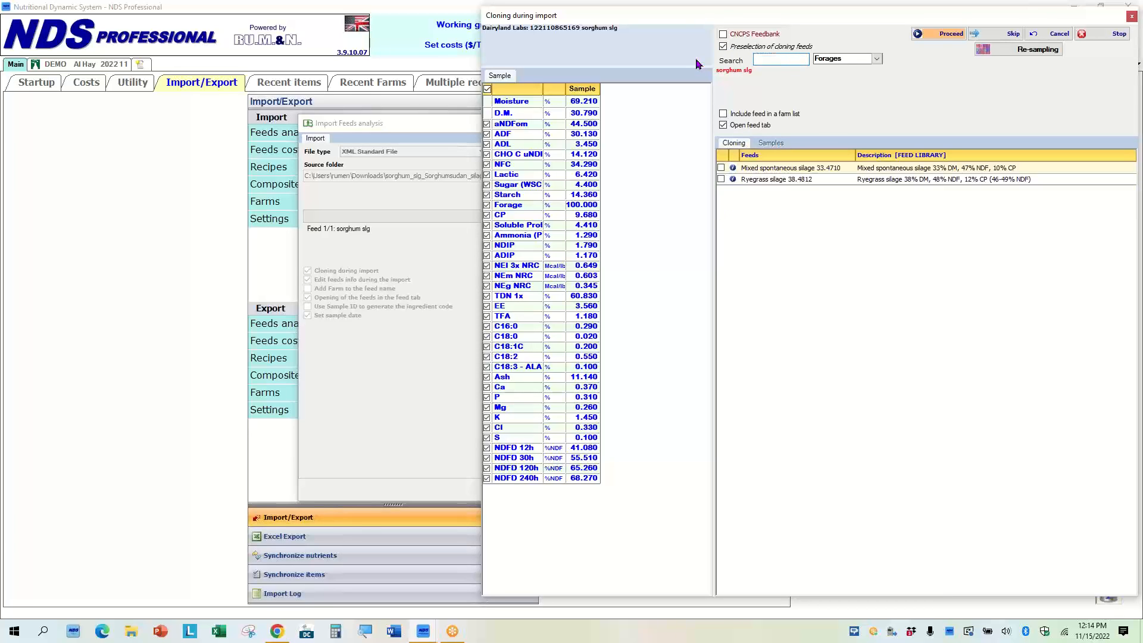
pyautogui.click(721, 171)
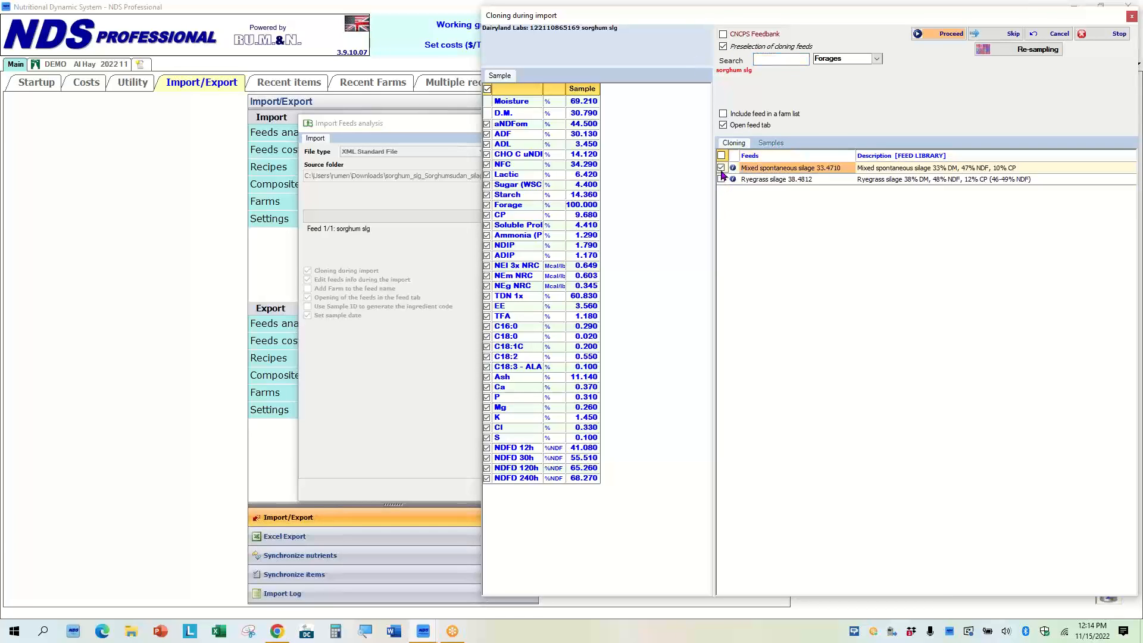
pyautogui.doubleClick(785, 167)
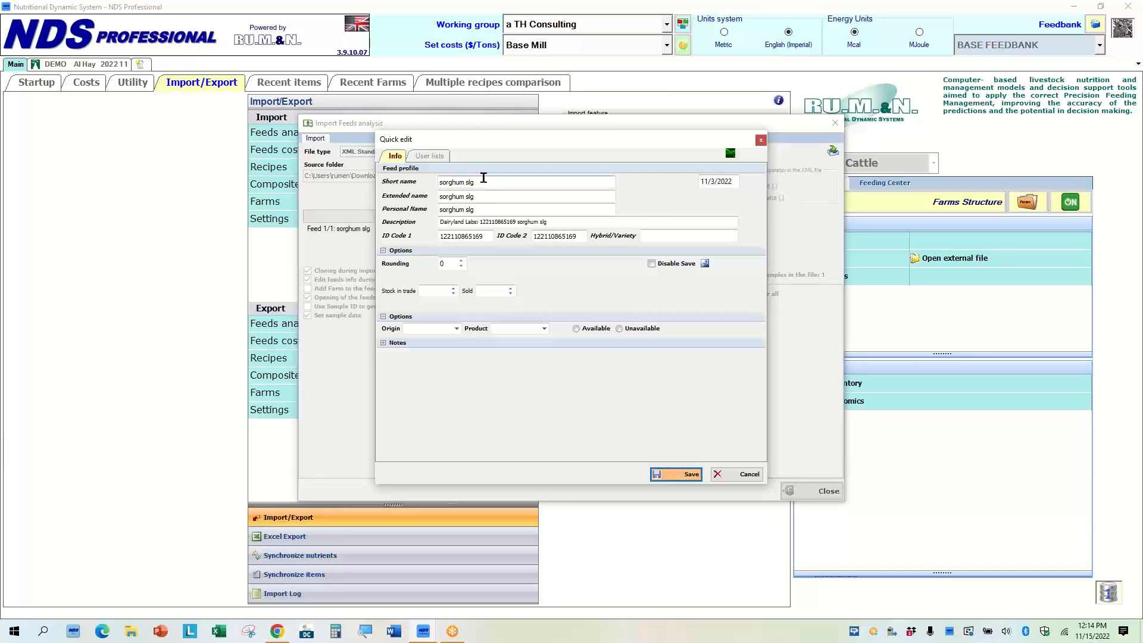
# Prefix the cloned feed's short name with DEMO, making it DEMO sorghum slg, and save it.
pyautogui.click(485, 181)
pyautogui.press('Right')
pyautogui.write('DEMO')
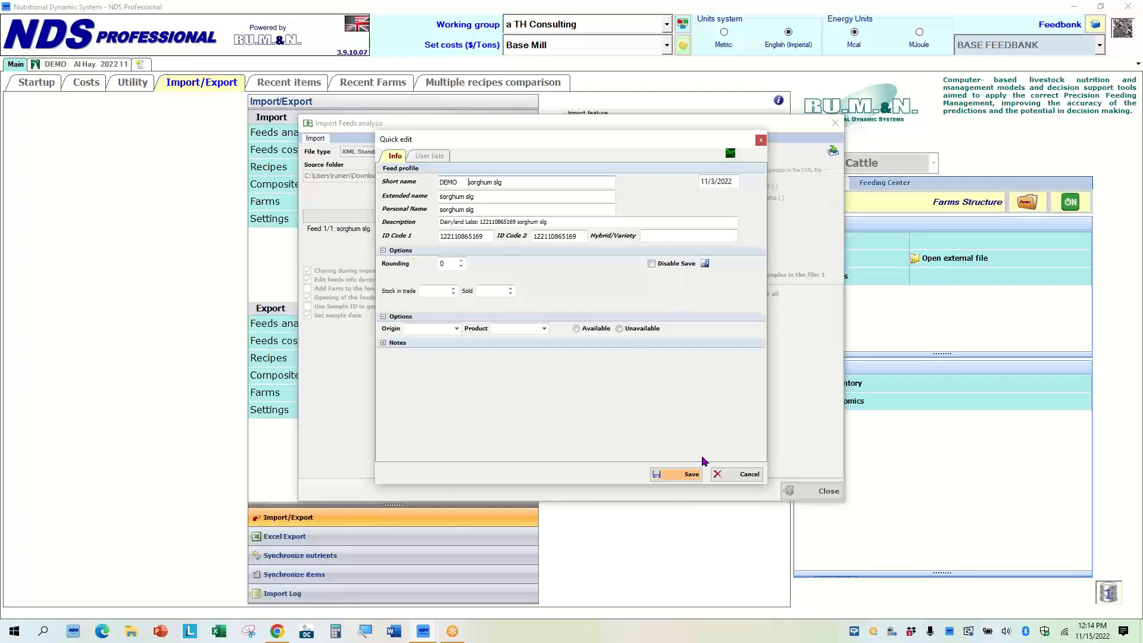
pyautogui.click(677, 476)
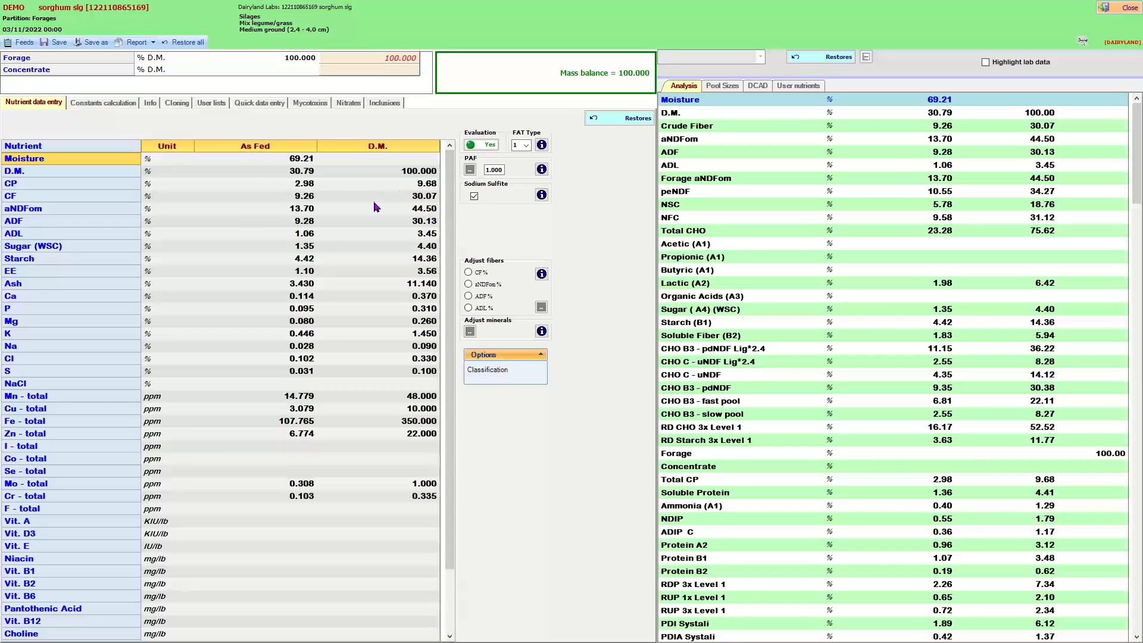
# Review the sorghum feed's constants calculation, then close the feed and dismiss the import notice.
pyautogui.click(103, 105)
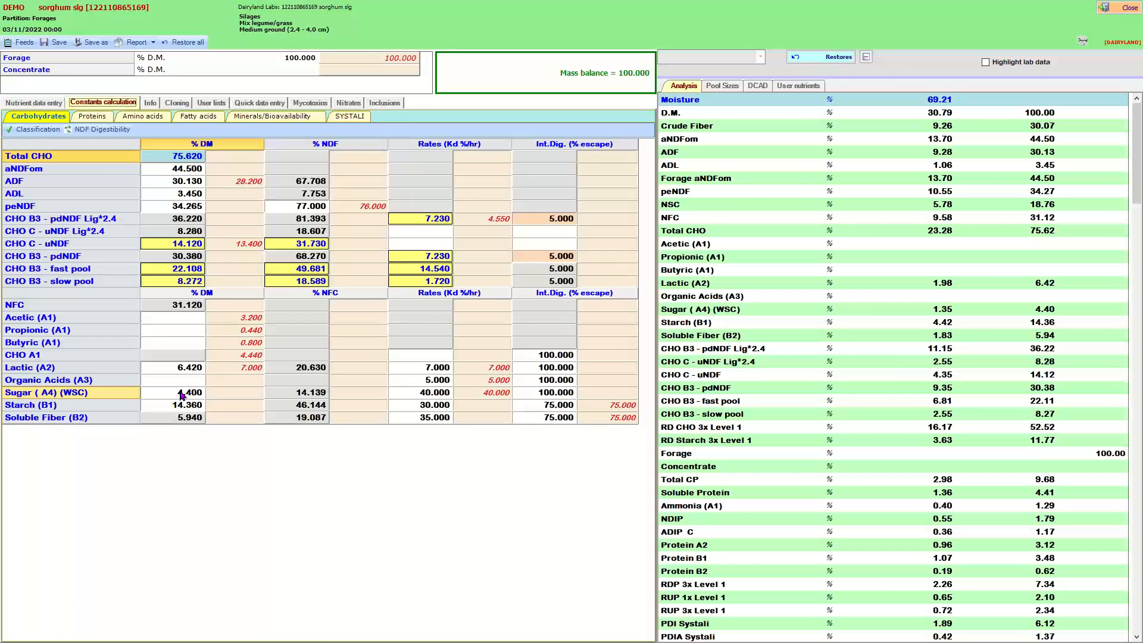
pyautogui.click(1125, 11)
pyautogui.click(595, 358)
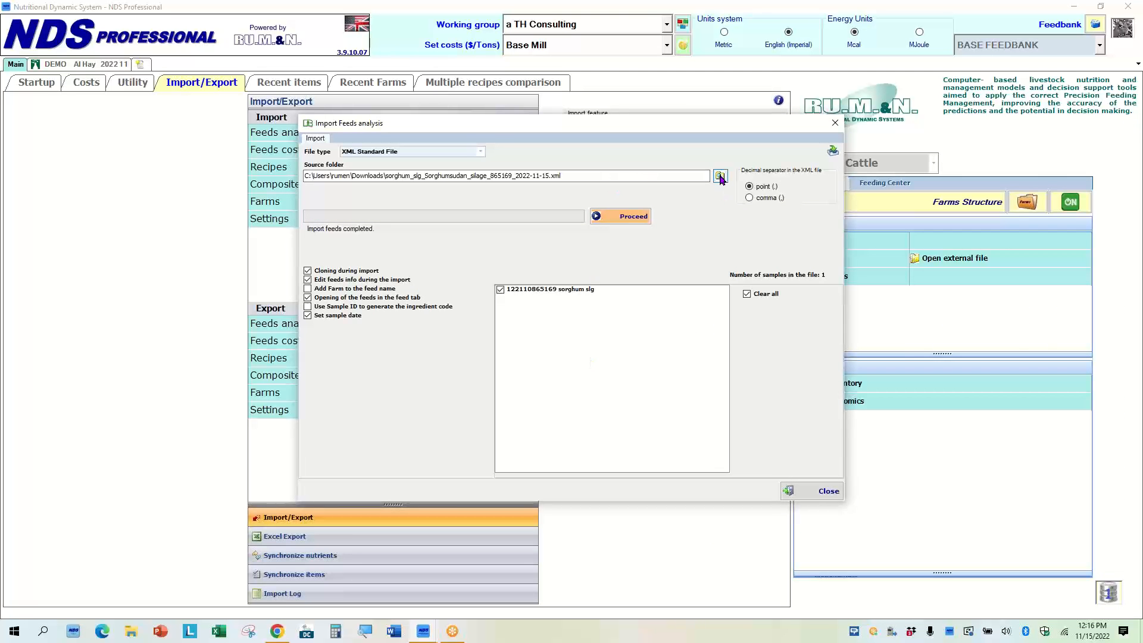
# Select the Straw_Straw_860397_2022-11-15 XML file and import it, confirming the Dairyland Labs analysis.
pyautogui.click(720, 177)
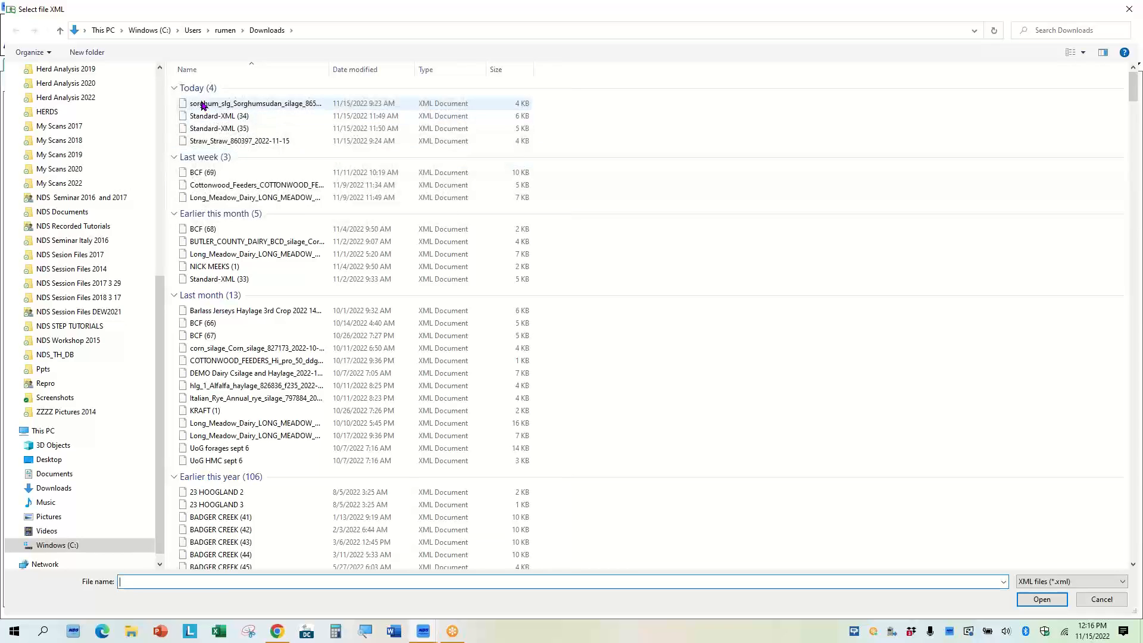
pyautogui.doubleClick(217, 141)
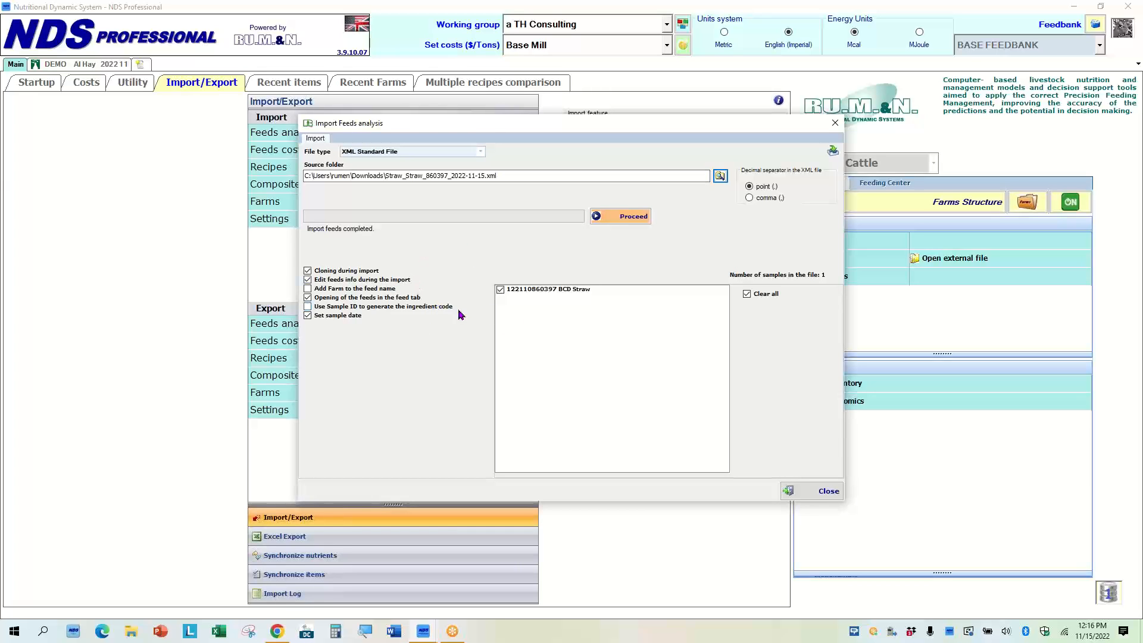
pyautogui.click(628, 221)
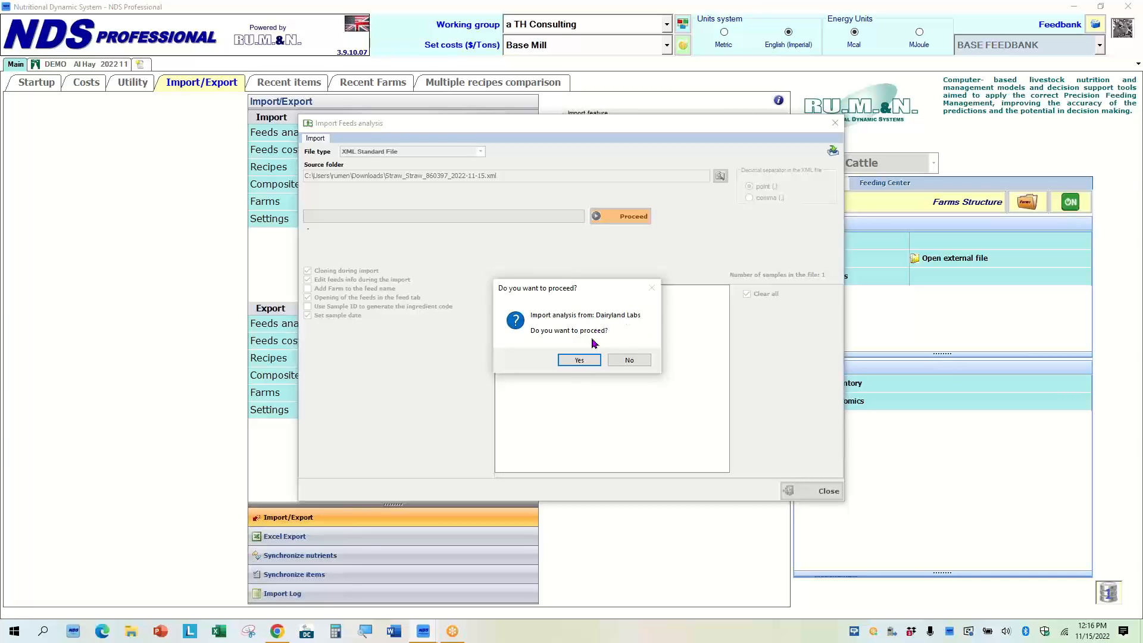
pyautogui.click(580, 360)
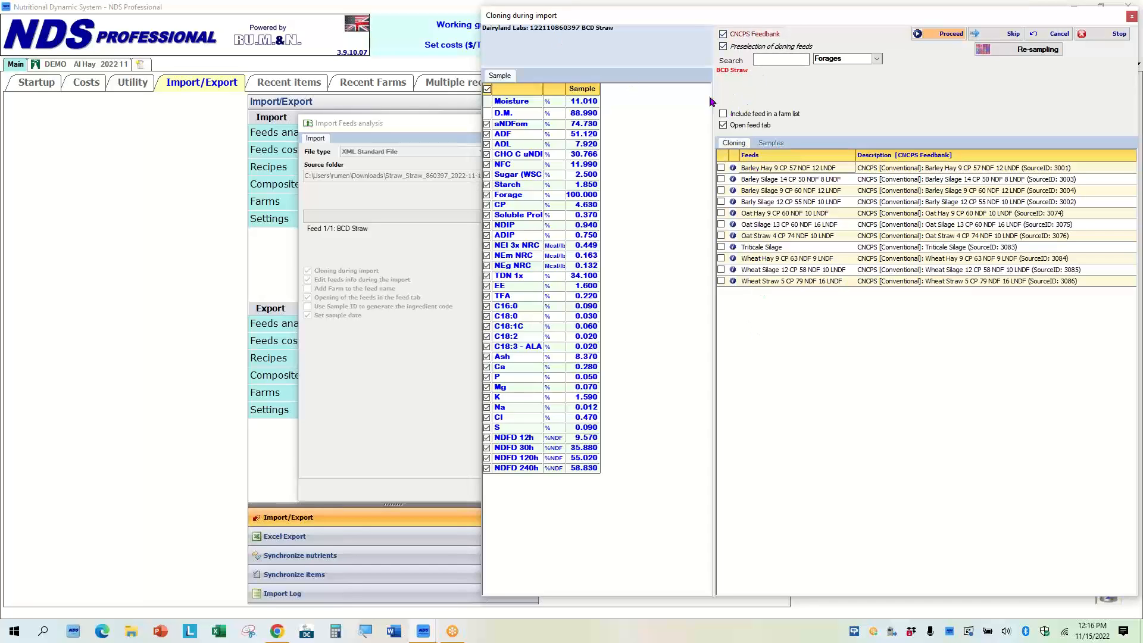
# Re-sample the straw analysis against the RS NM farm, choosing its P7 straw feed.
pyautogui.click(1010, 52)
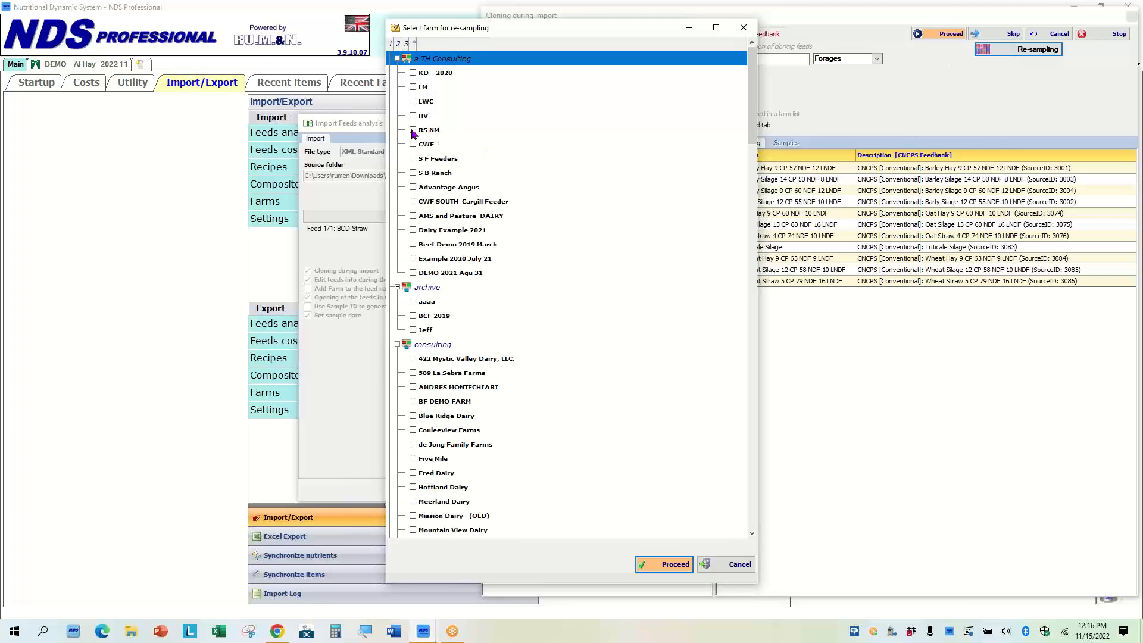
pyautogui.click(412, 132)
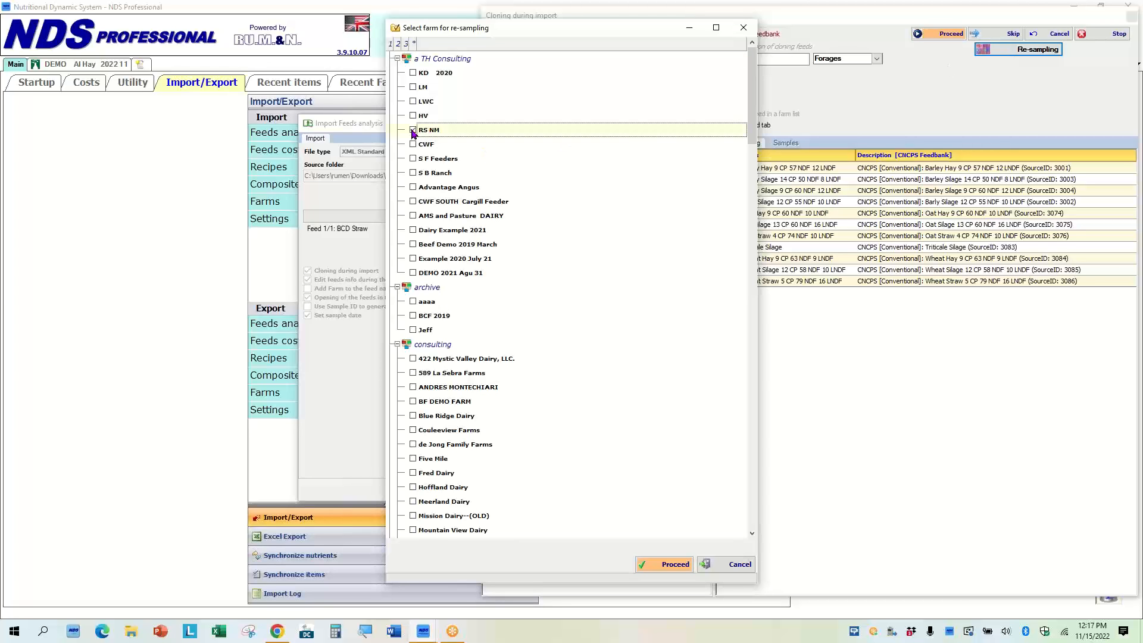
pyautogui.click(668, 567)
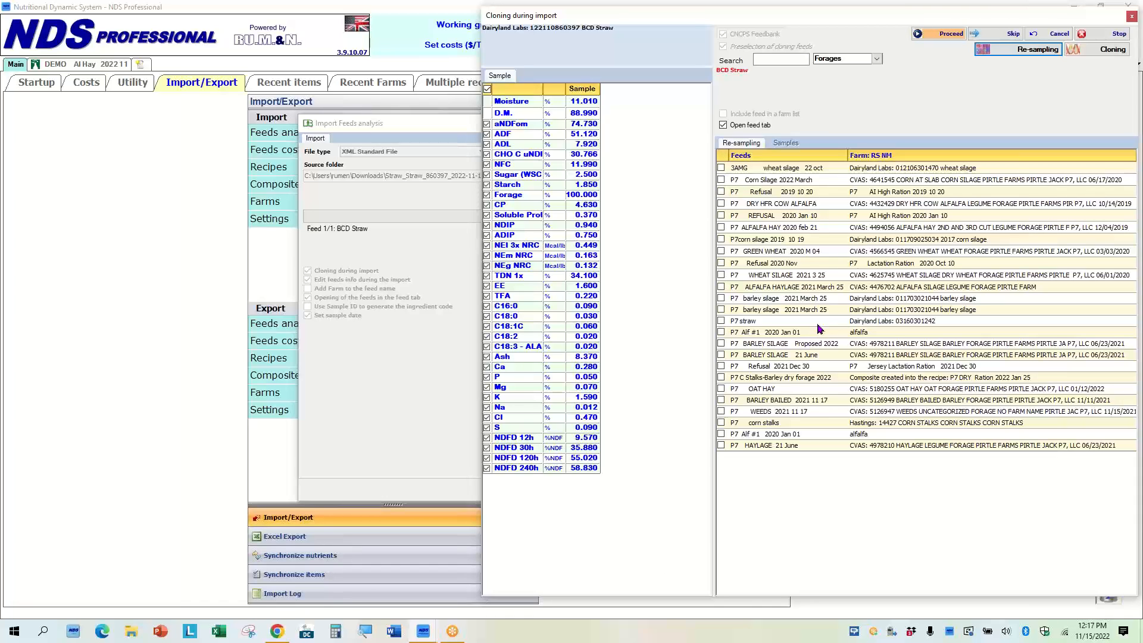
pyautogui.click(721, 322)
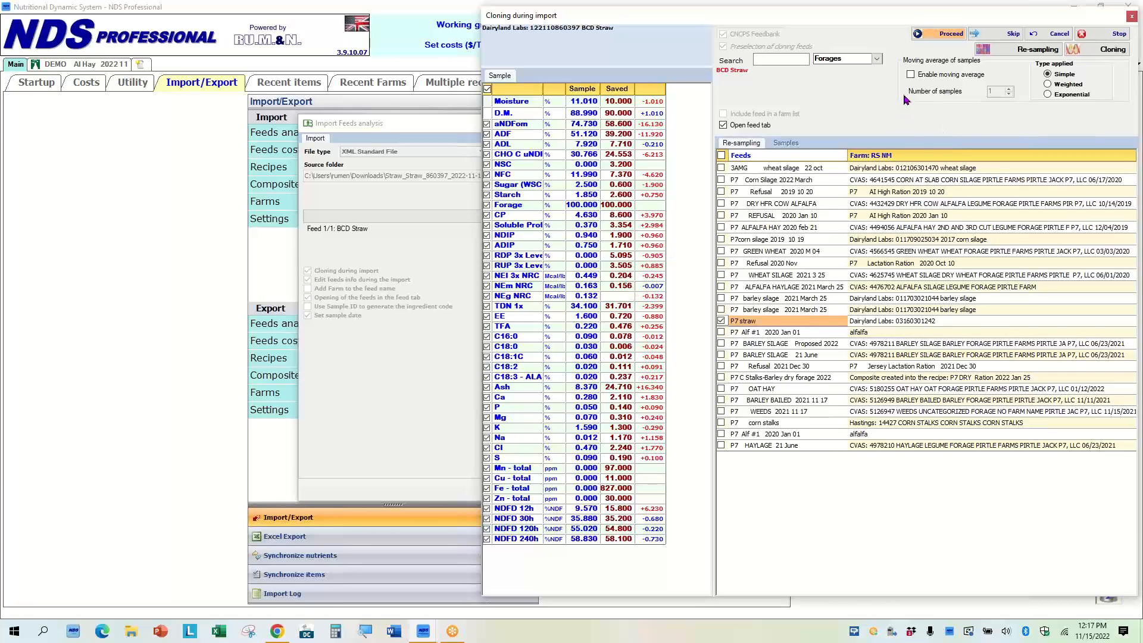
# Enable a moving average of samples and compare the Weighted, Exponential and Simple types, keeping Simple.
pyautogui.click(913, 76)
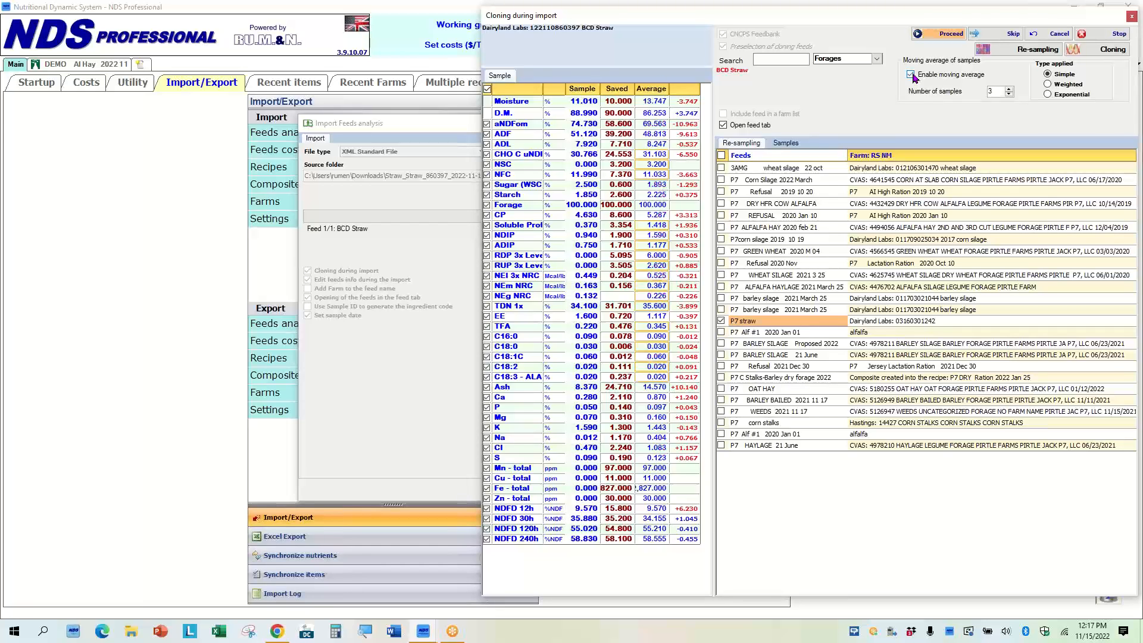
pyautogui.click(786, 144)
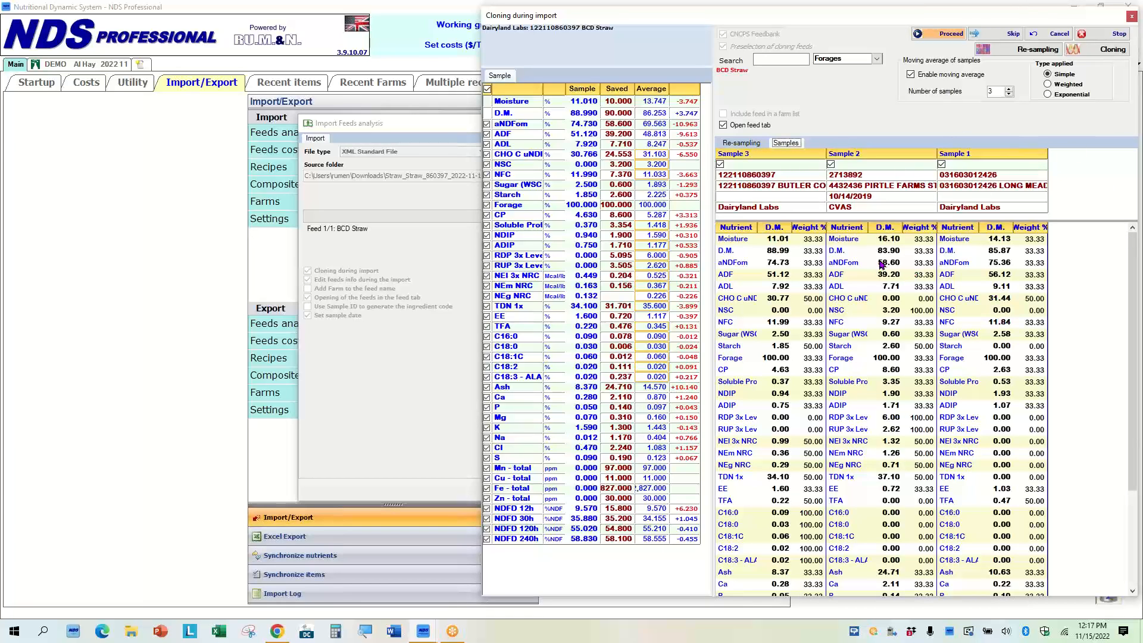
pyautogui.click(1002, 251)
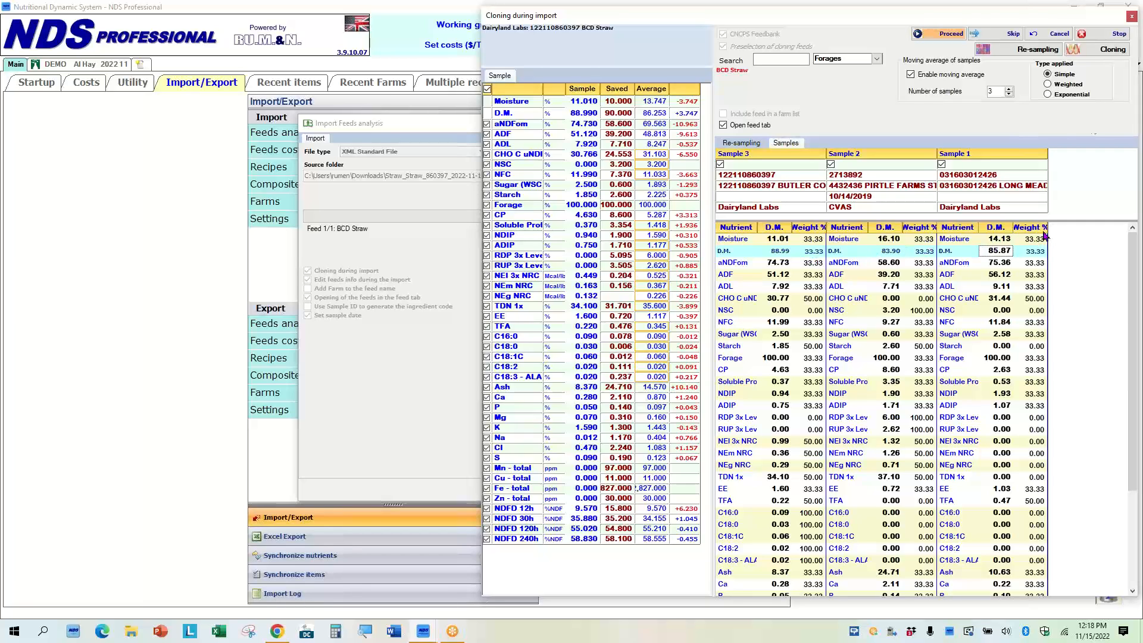
pyautogui.click(1048, 84)
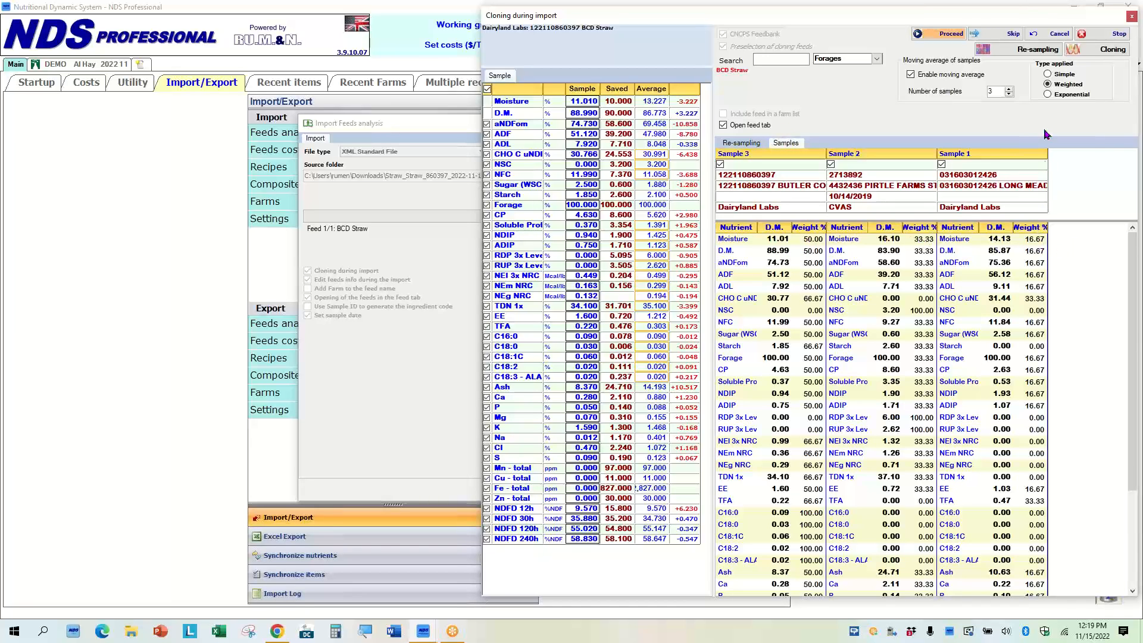
pyautogui.click(1048, 95)
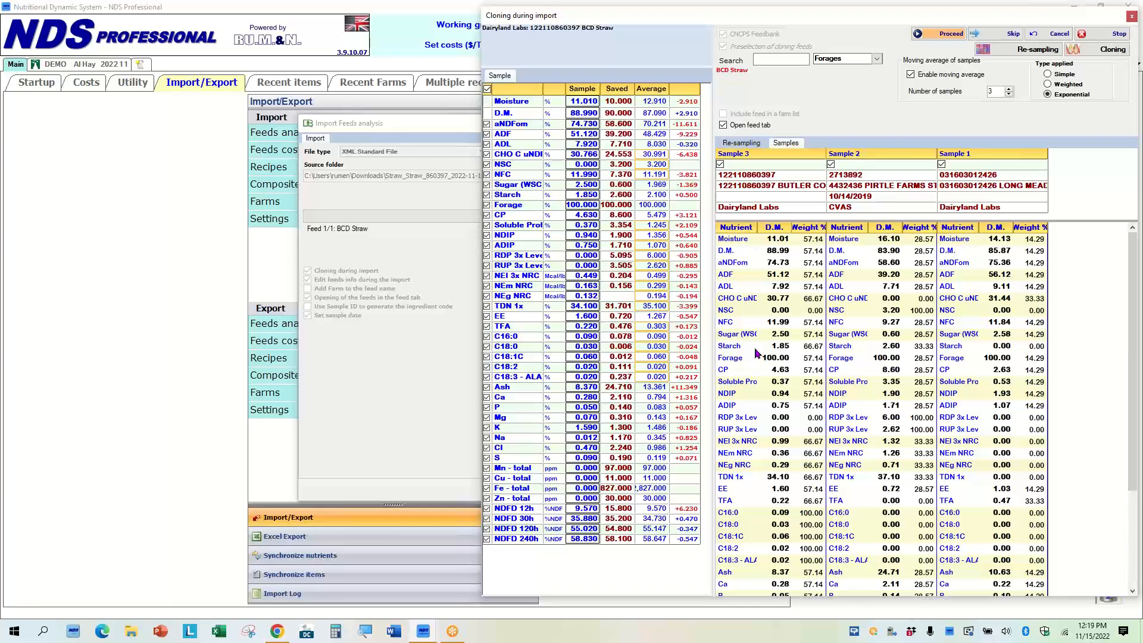
pyautogui.click(1048, 74)
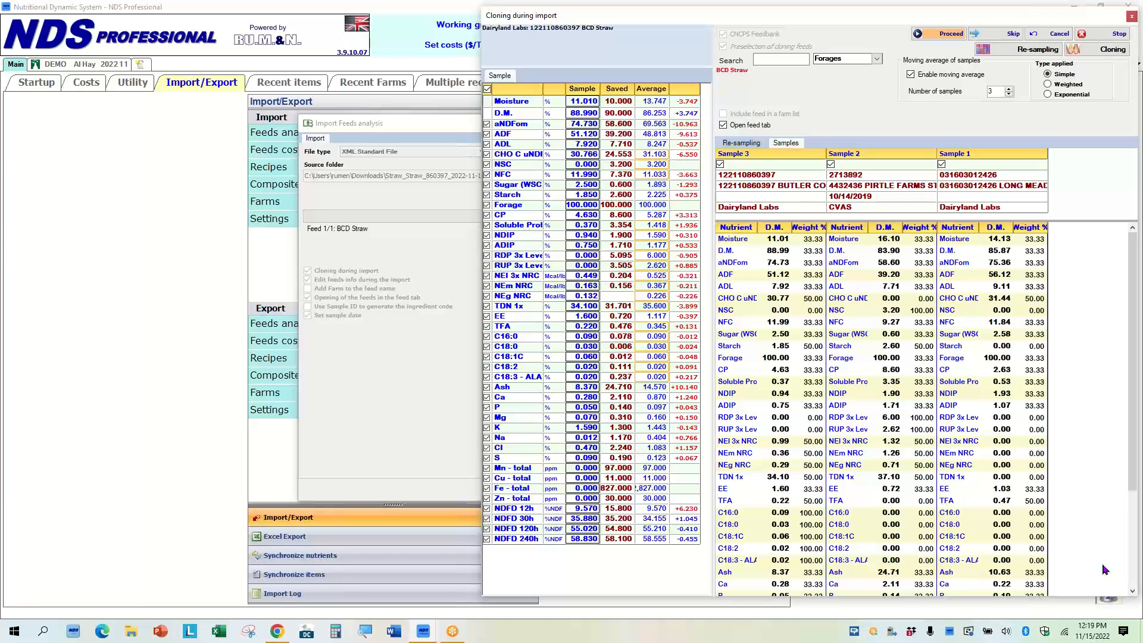
# Exclude Sample 2 from the moving average and proceed with the re-sampled feed.
pyautogui.click(832, 165)
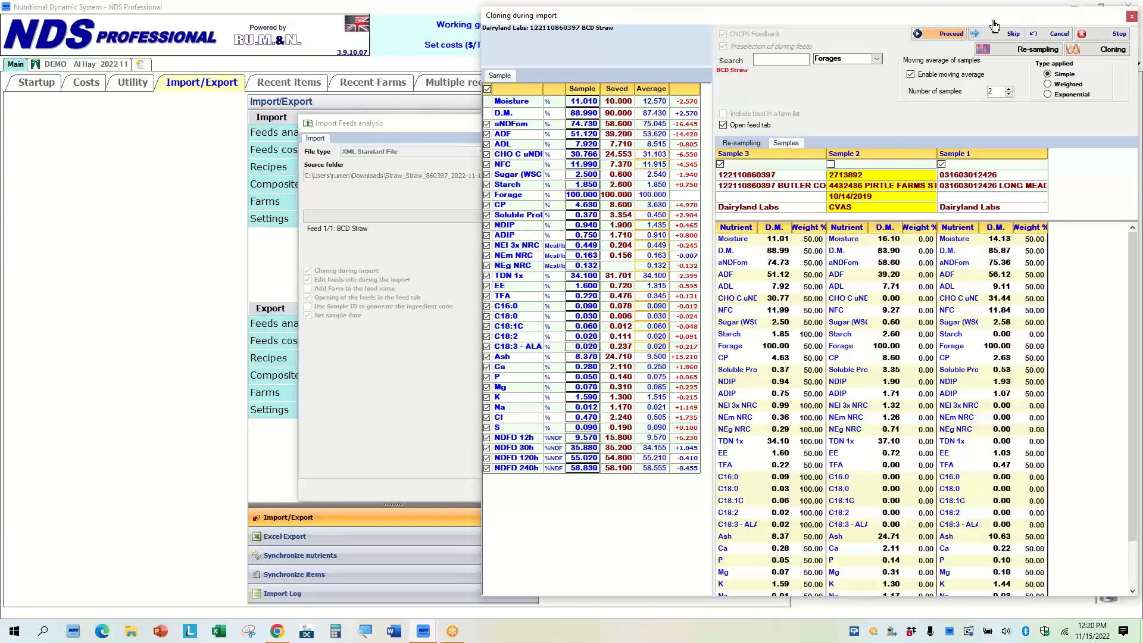
pyautogui.click(944, 36)
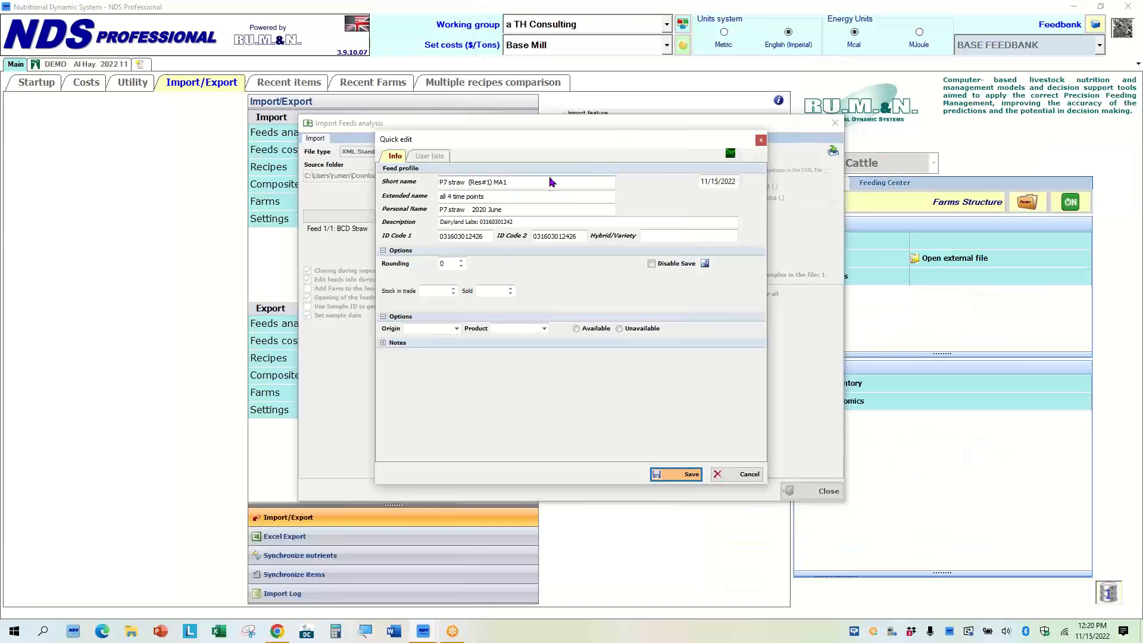
# Set the short name to DEMO straw 2022 11, clear the extended name, copy the short name into the personal name, and save.
pyautogui.moveTo(523, 182); pyautogui.dragTo(360, 187)
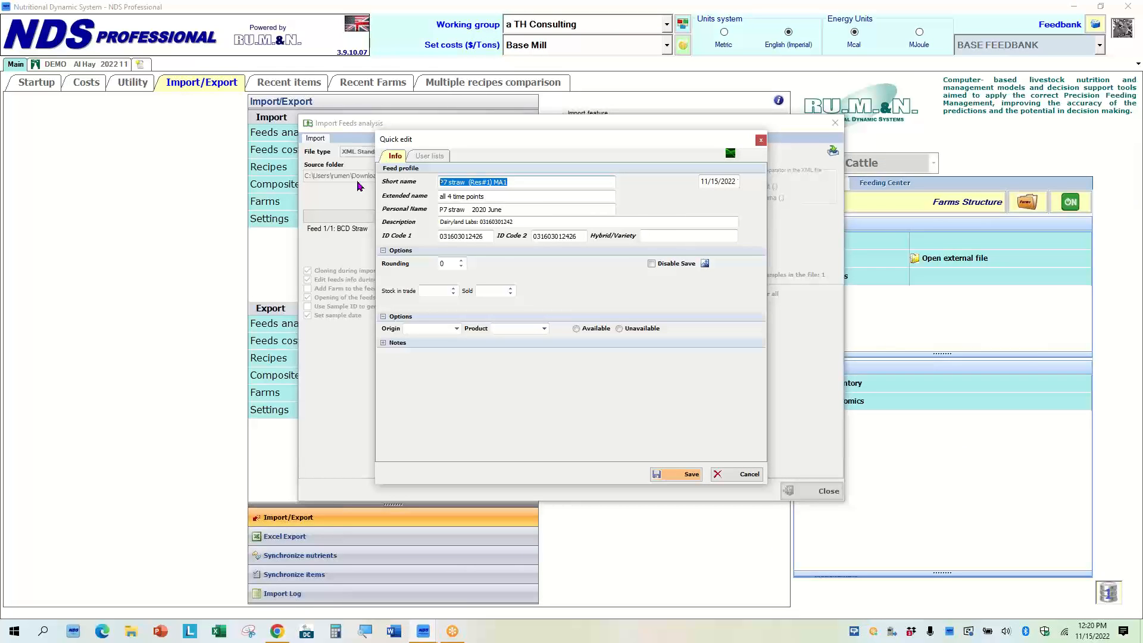
pyautogui.write('DEMO   straw 2022 11')
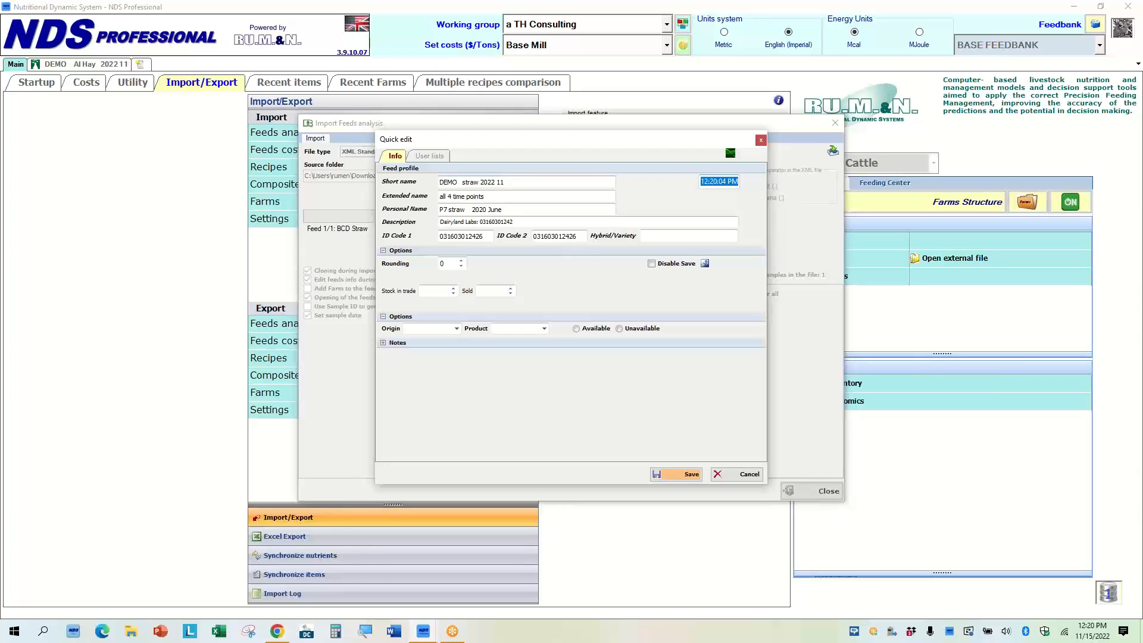
pyautogui.press('Tab')
pyautogui.press('Tab')
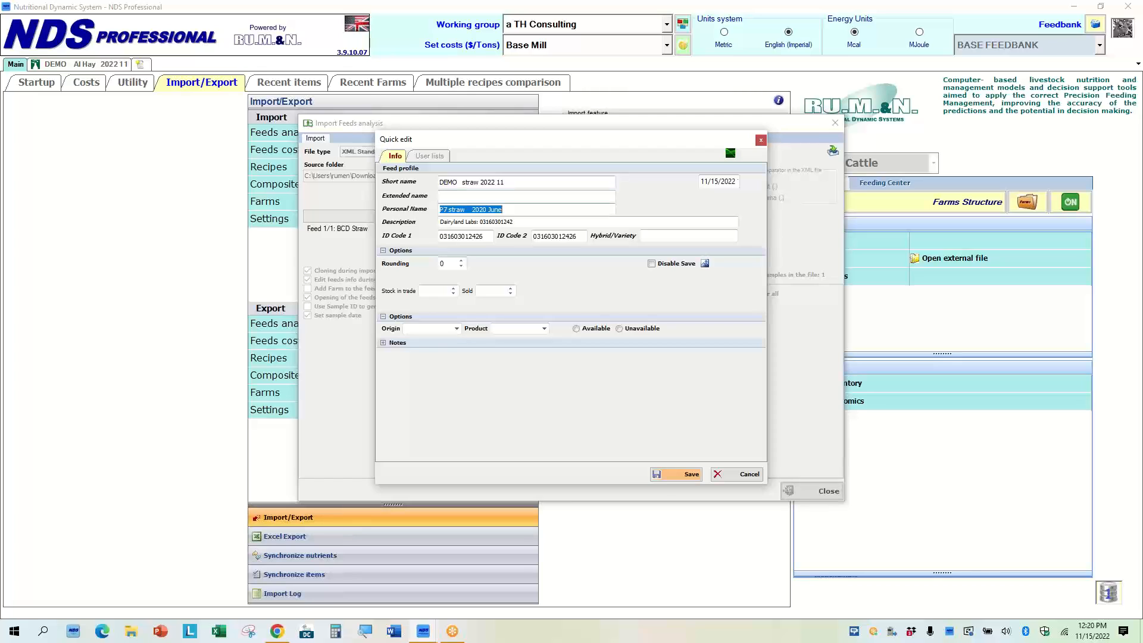
pyautogui.press('BackSpace')
pyautogui.moveTo(511, 182); pyautogui.dragTo(385, 185)
pyautogui.hotkey('ctrl', 'c')
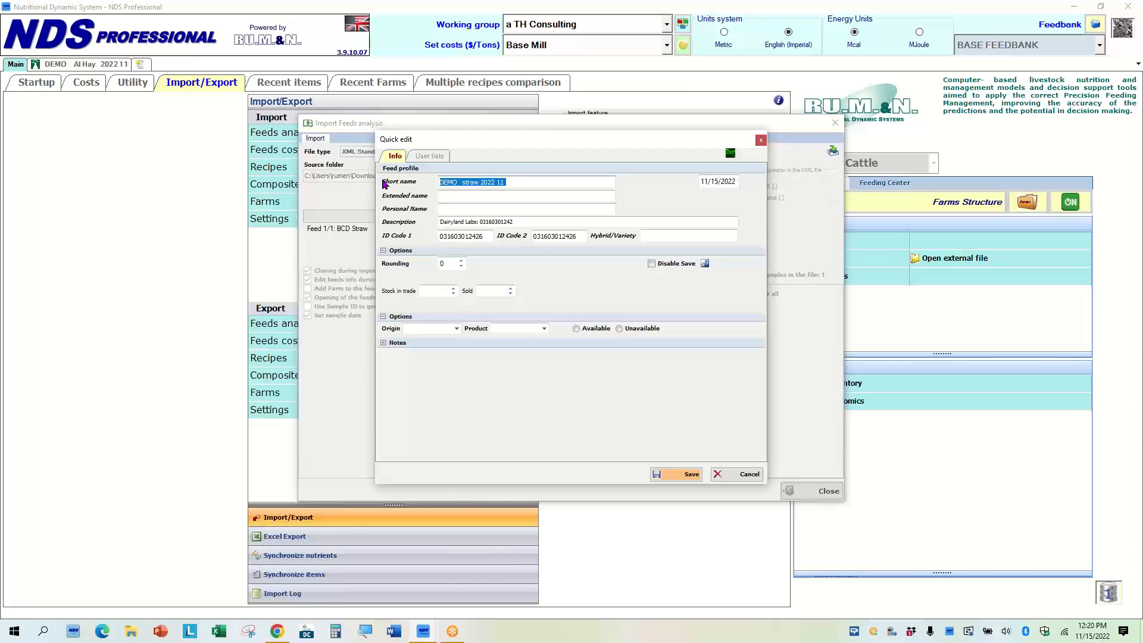
pyautogui.click(443, 212)
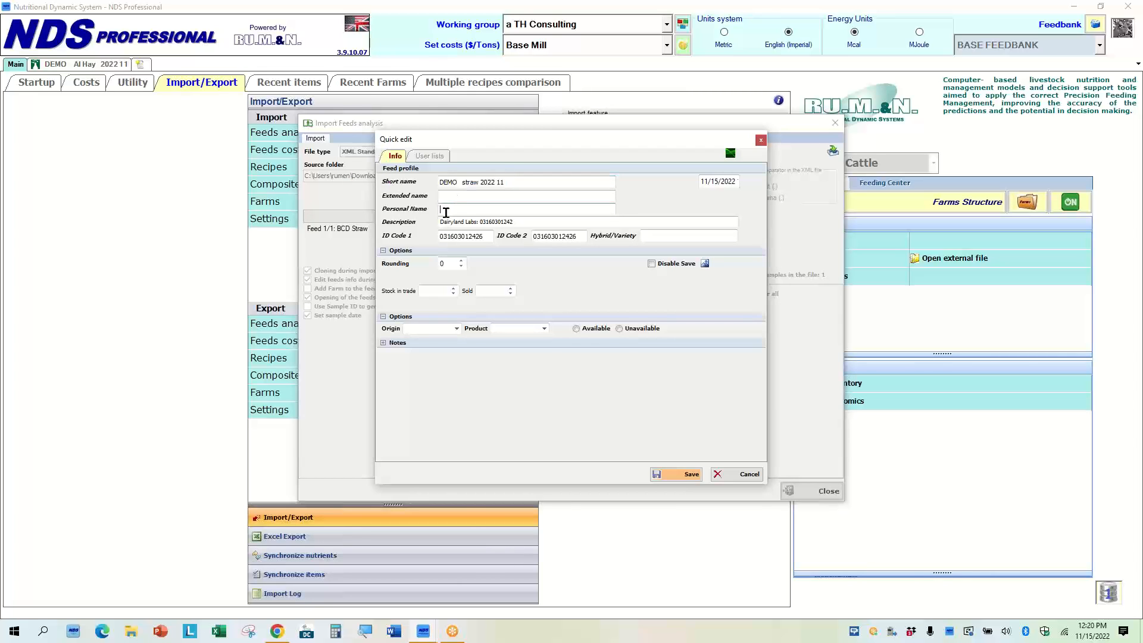
pyautogui.hotkey('ctrl', 'v')
pyautogui.click(685, 475)
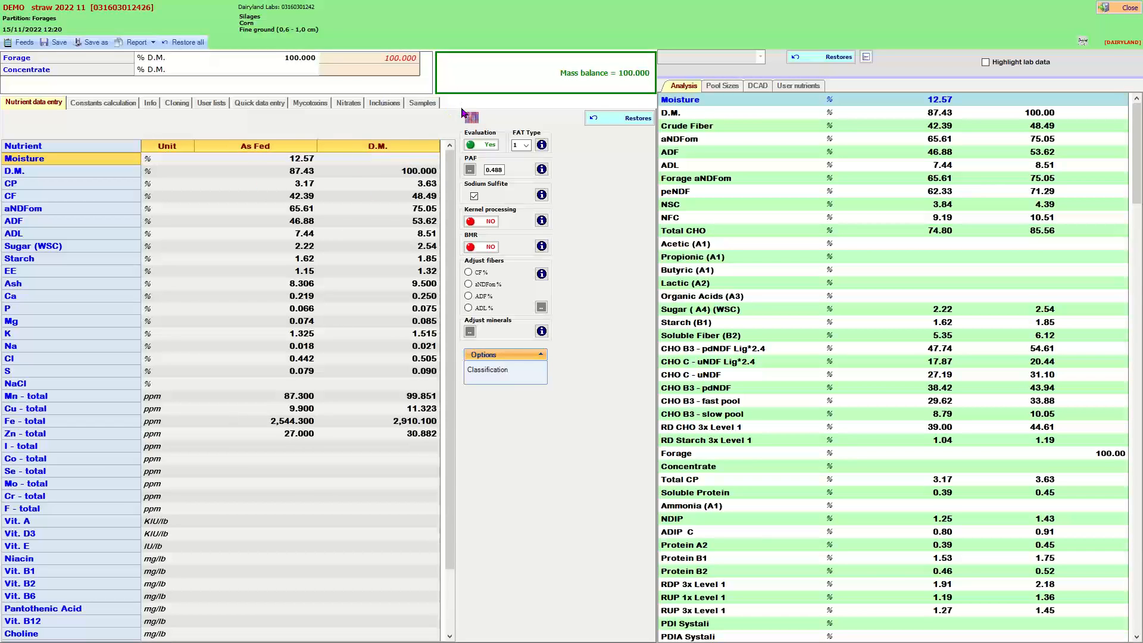
# Open the new straw feed's samples to review the moving average.
pyautogui.click(424, 103)
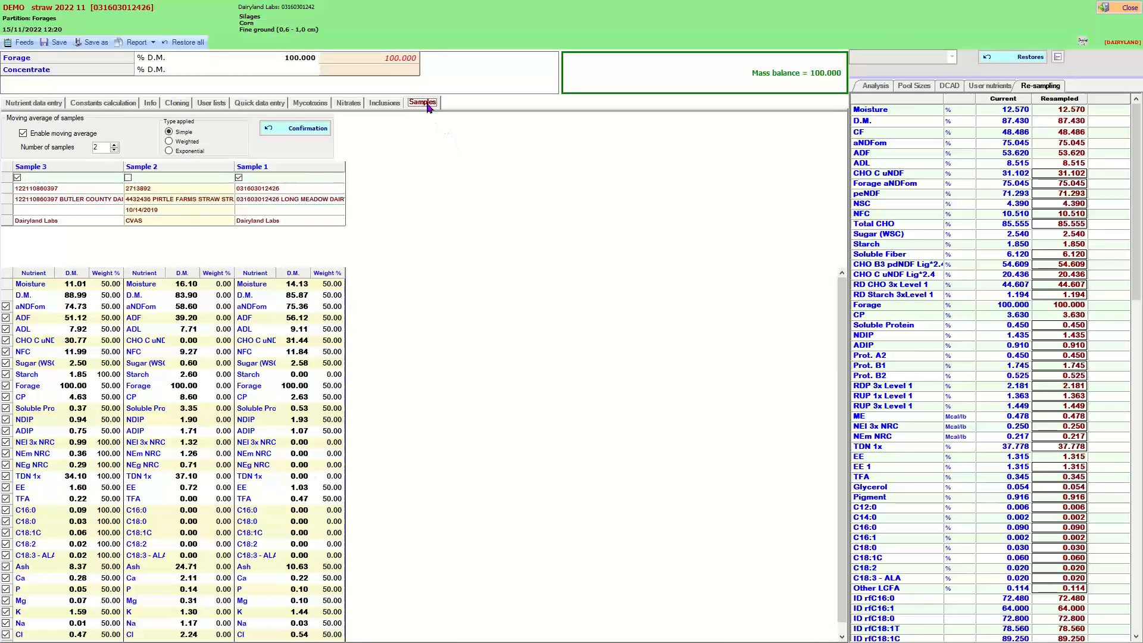
# Open the straw feed's constants calculation and set the peNDF percentage of NDF to 68.
pyautogui.click(37, 105)
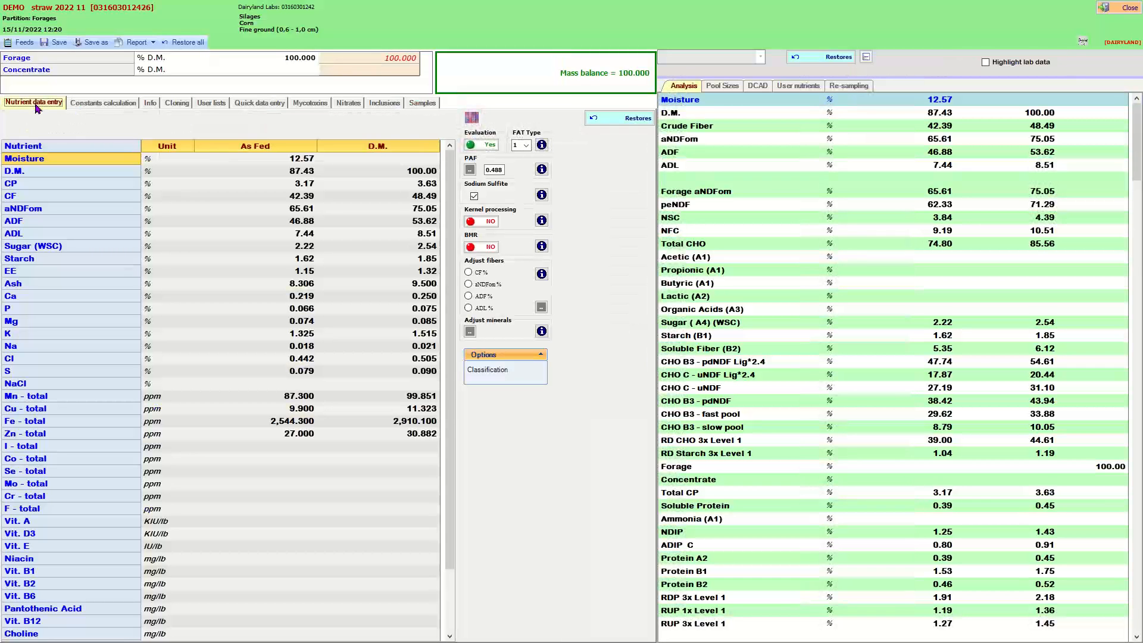
pyautogui.click(103, 105)
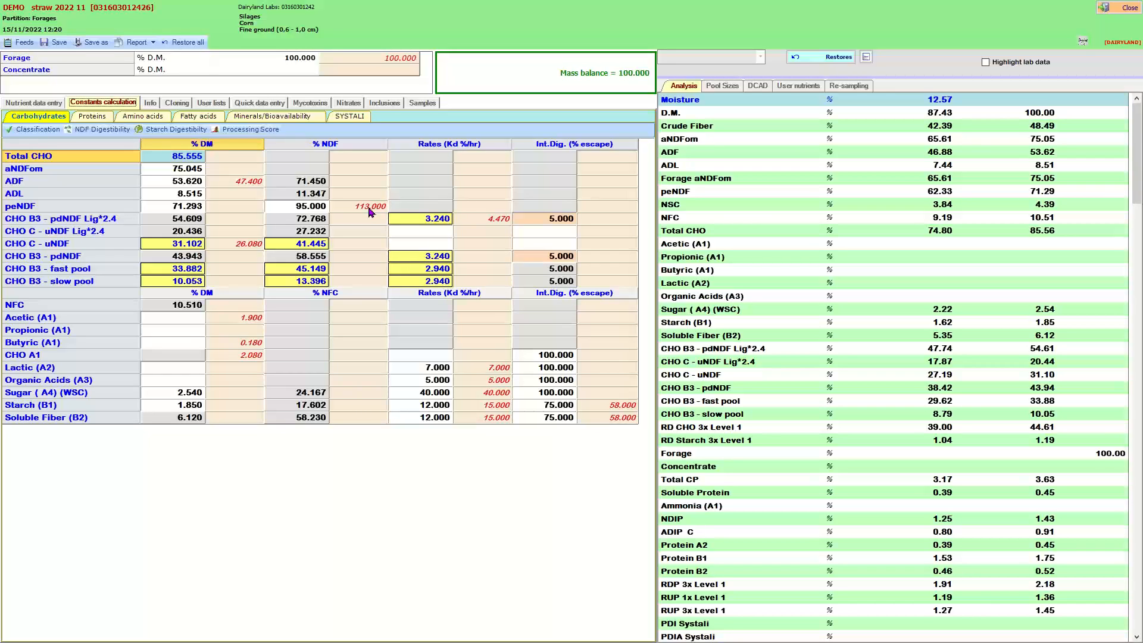
pyautogui.click(307, 208)
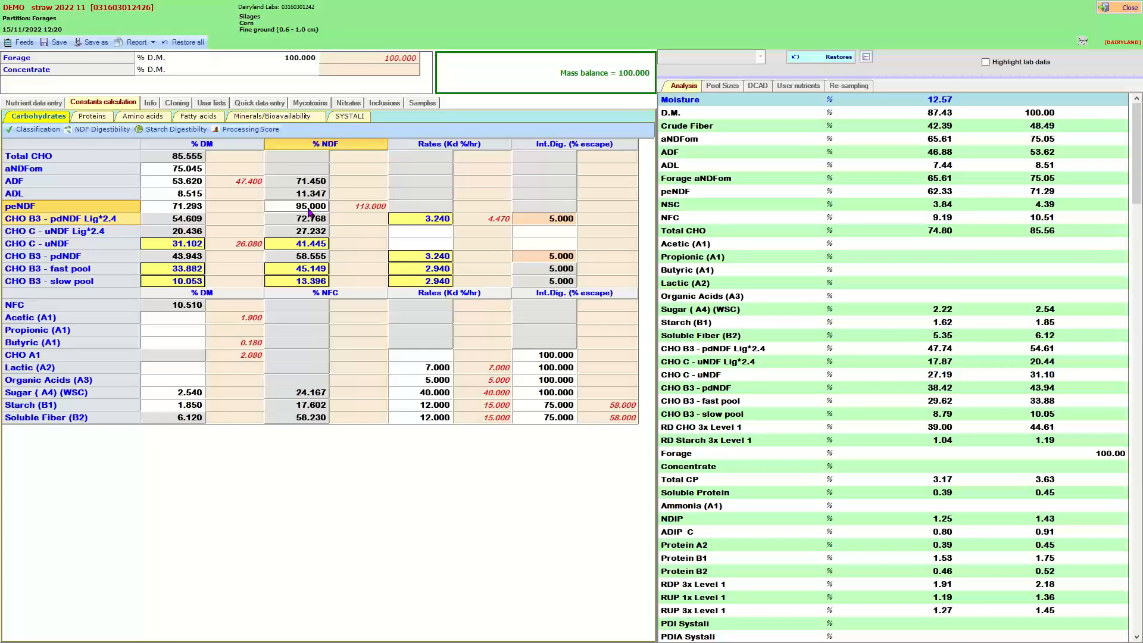
pyautogui.write('68')
pyautogui.press('Return')
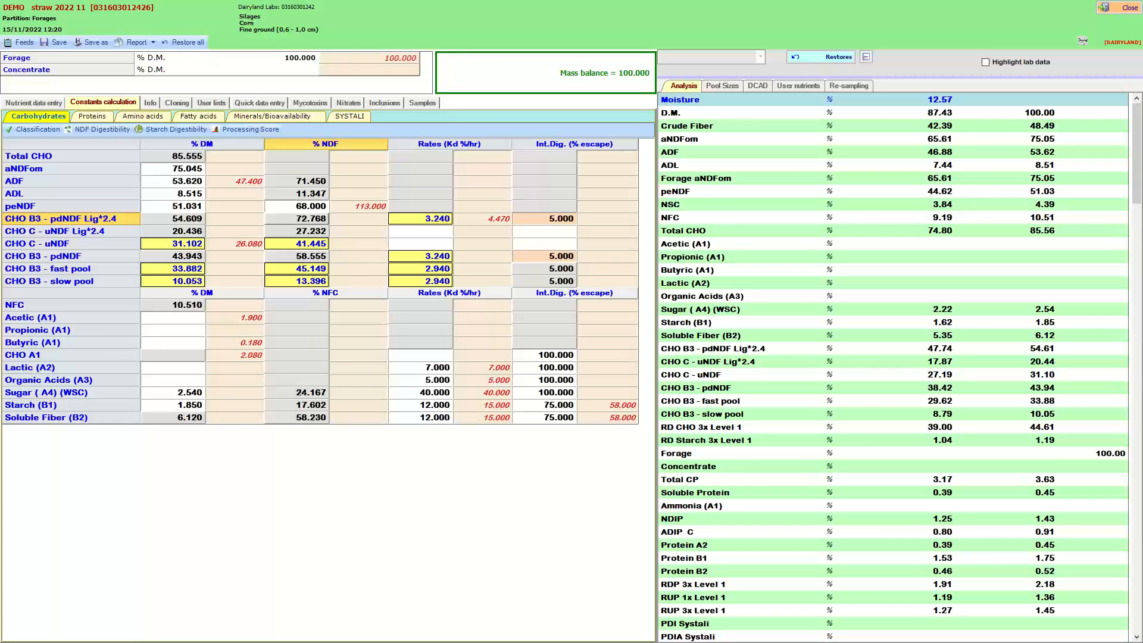
# Review the NDF digestibility curves and pools before returning to the carbohydrate constants.
pyautogui.moveTo(79, 226)
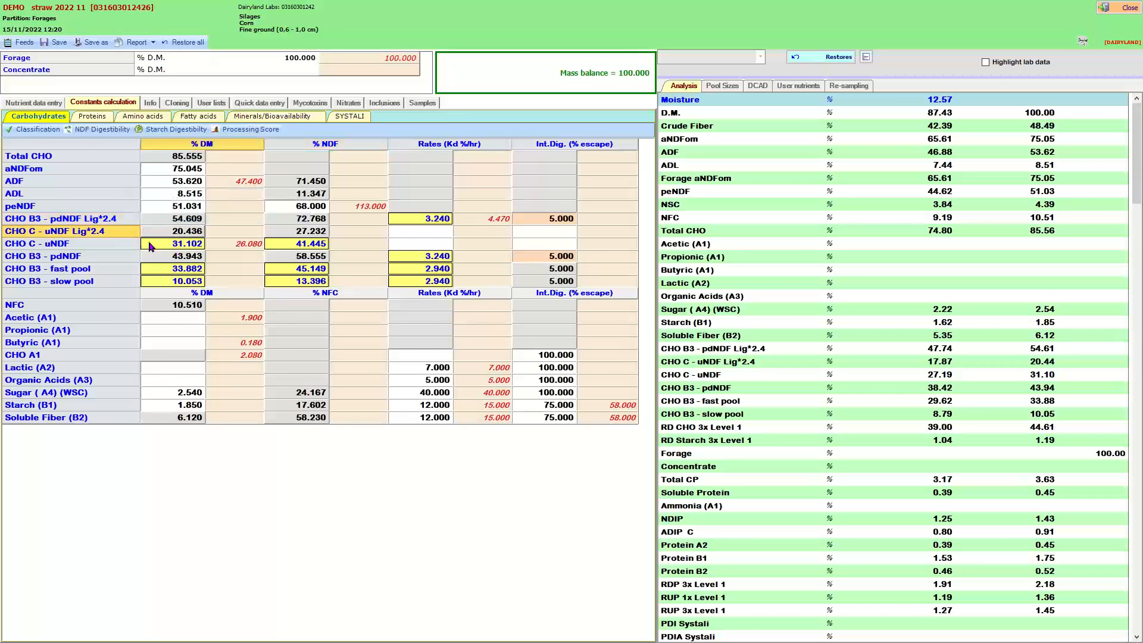
pyautogui.moveTo(187, 247)
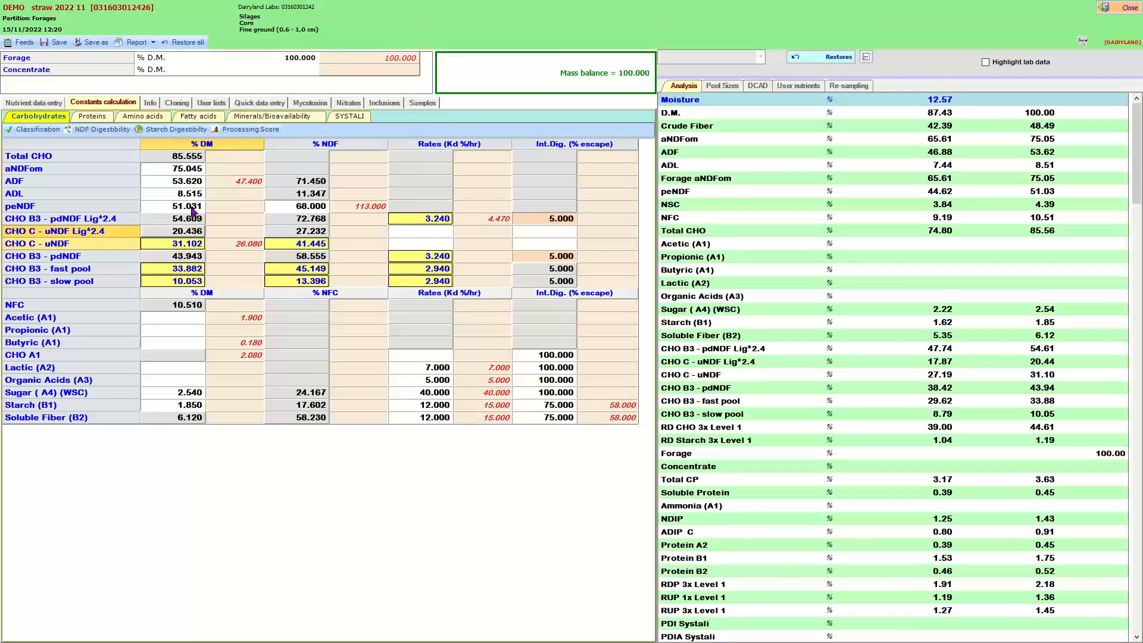
pyautogui.click(105, 131)
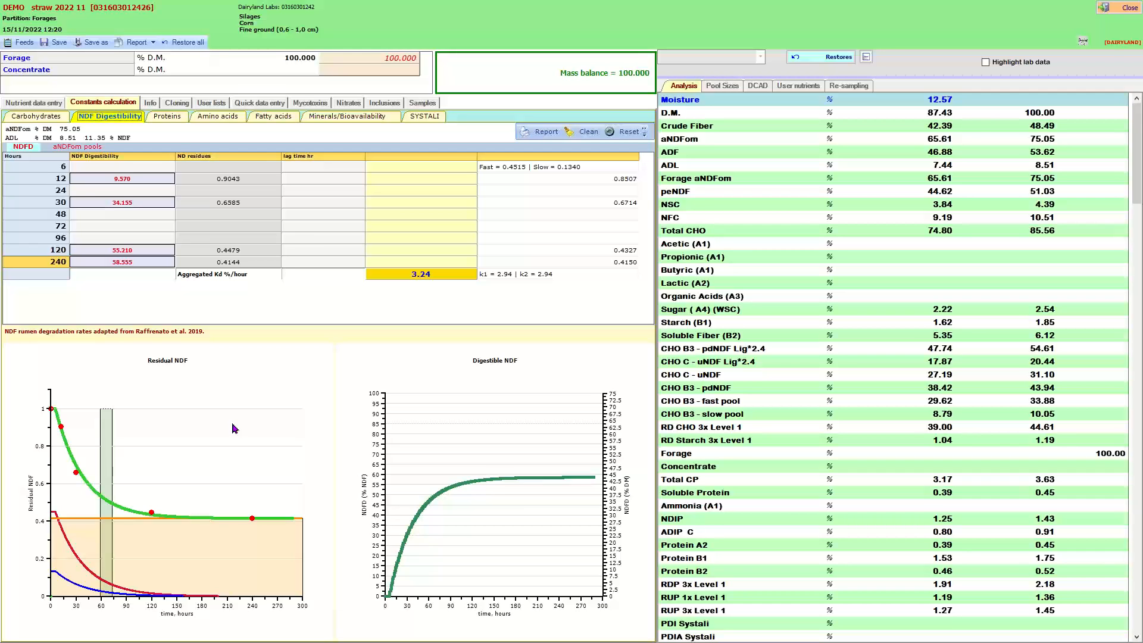
pyautogui.click(44, 119)
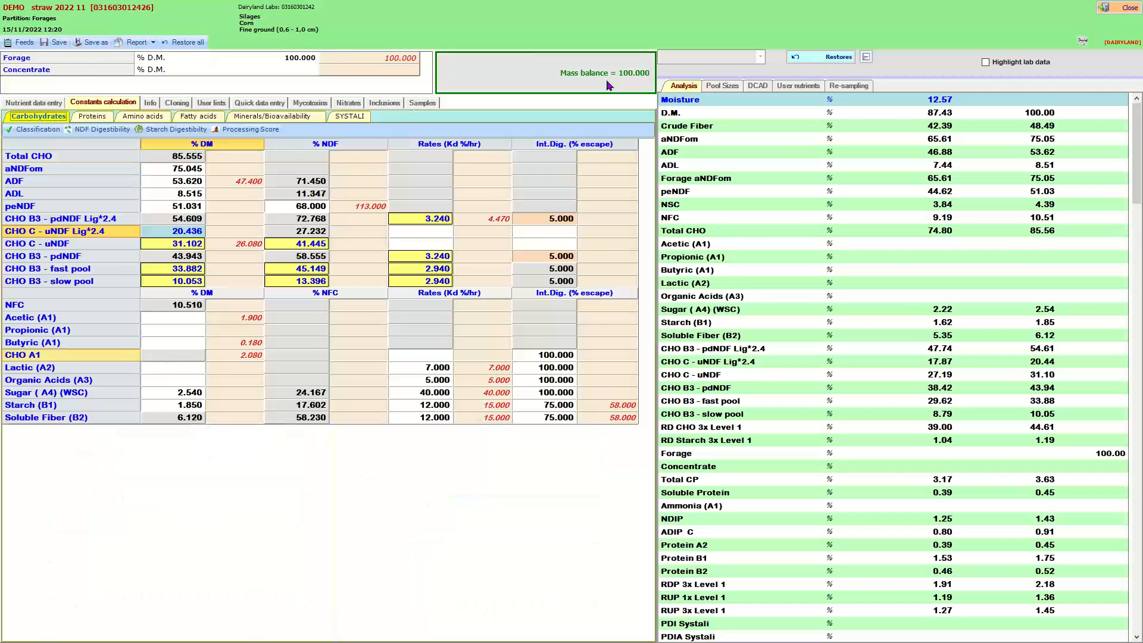
# Save and close the straw feed, then close the Import Feeds analysis window and return to the Startup page.
pyautogui.click(1123, 8)
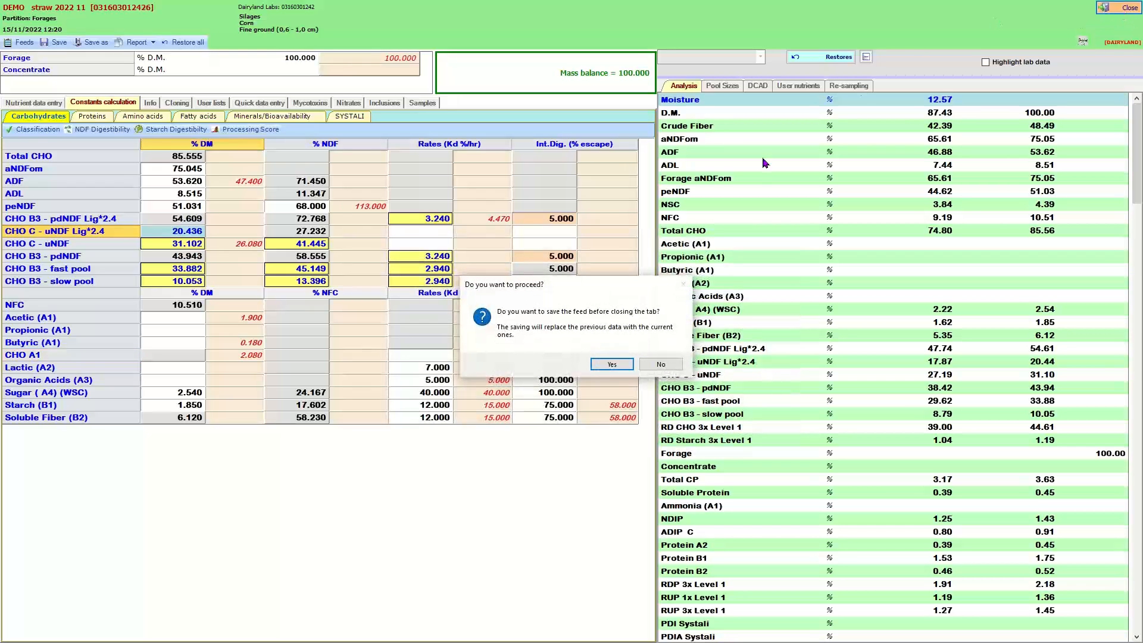
pyautogui.click(613, 364)
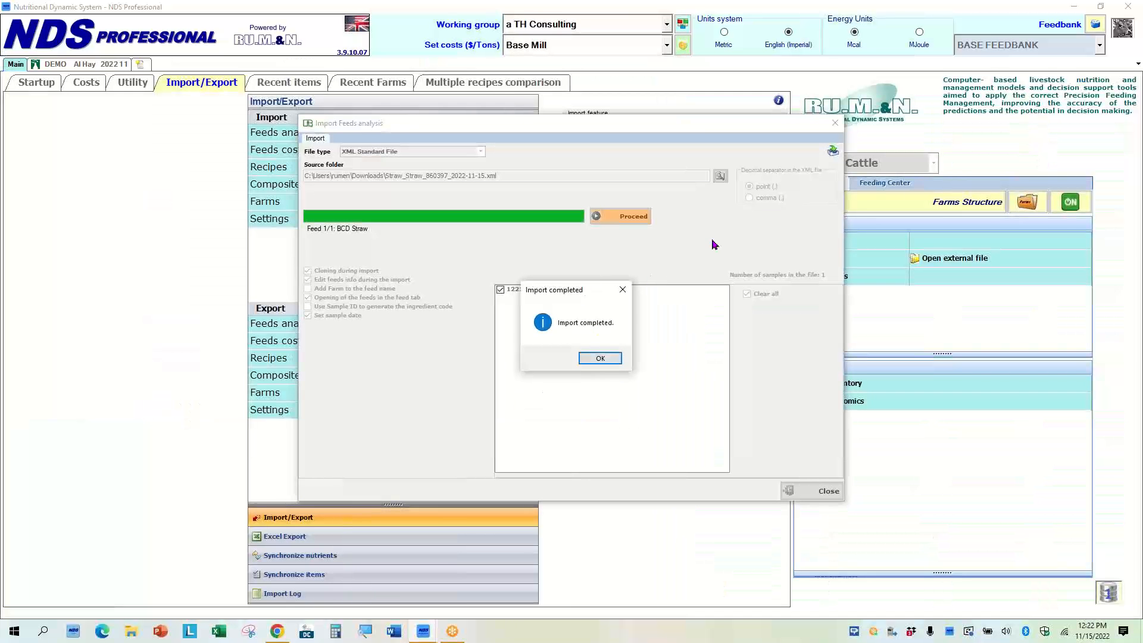
pyautogui.click(600, 358)
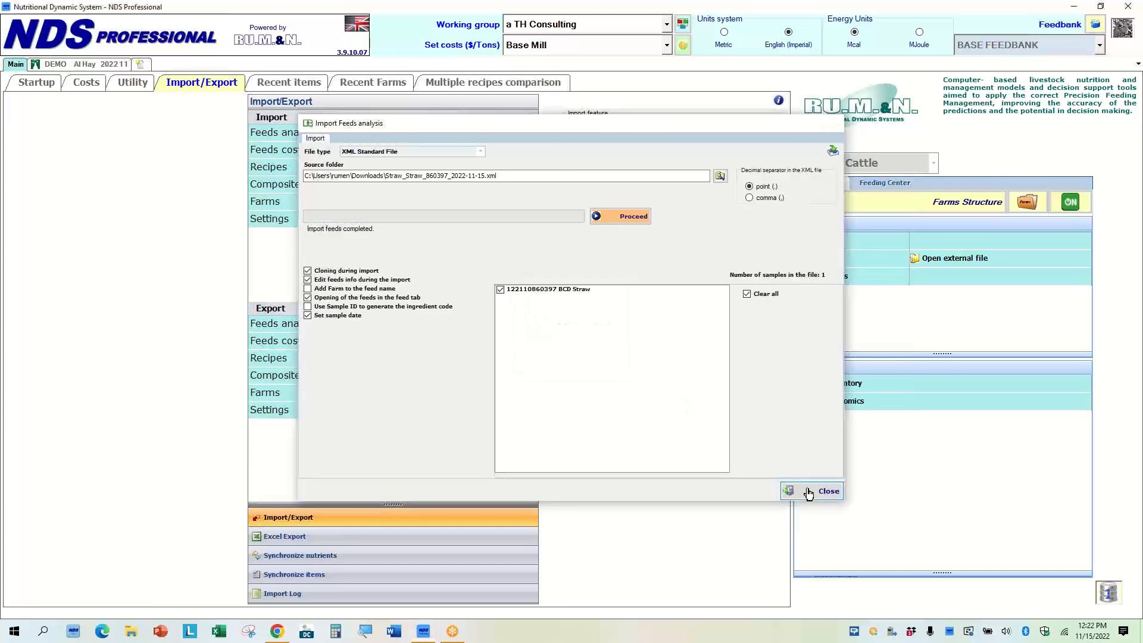
pyautogui.click(810, 492)
pyautogui.click(42, 84)
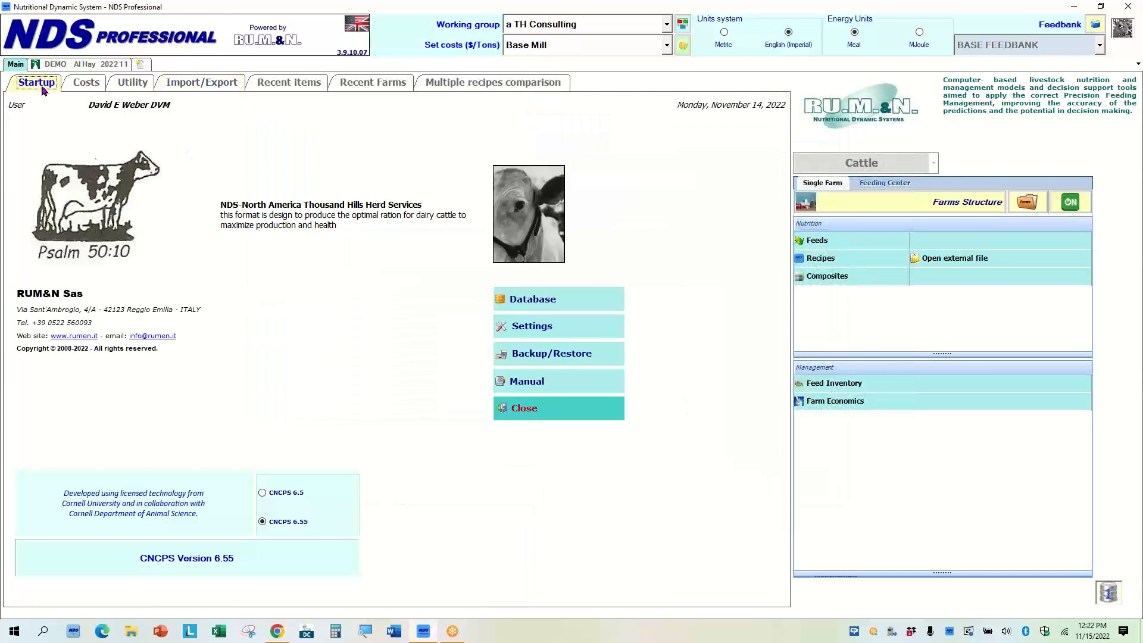